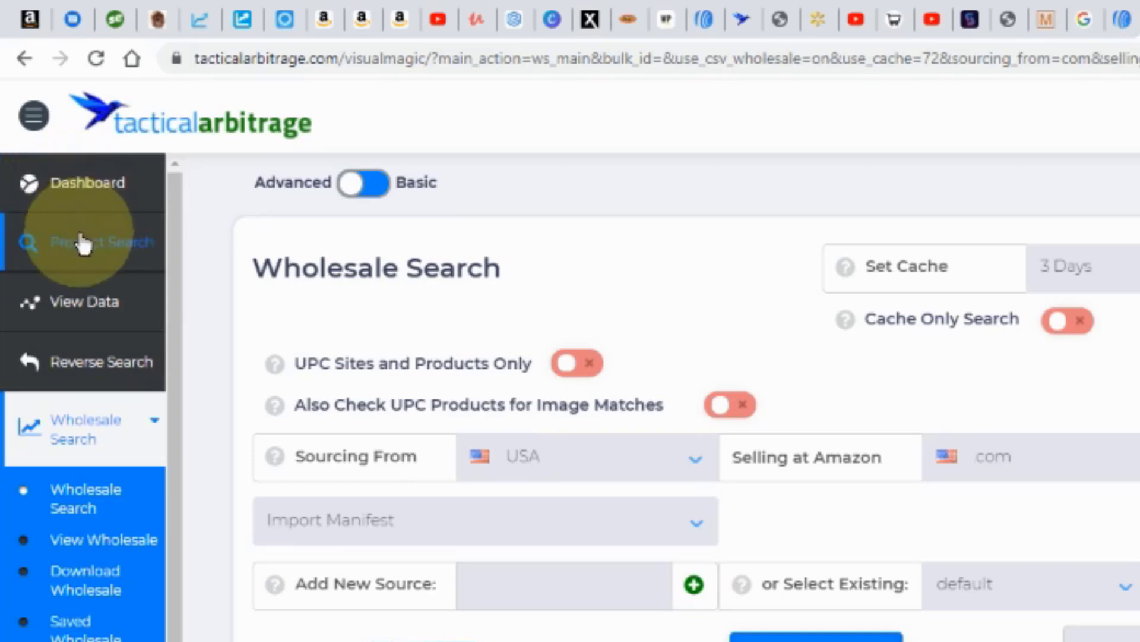
# Step: Open Product Search and delete the current Easy Bulk category list
pyautogui.click(84, 243)
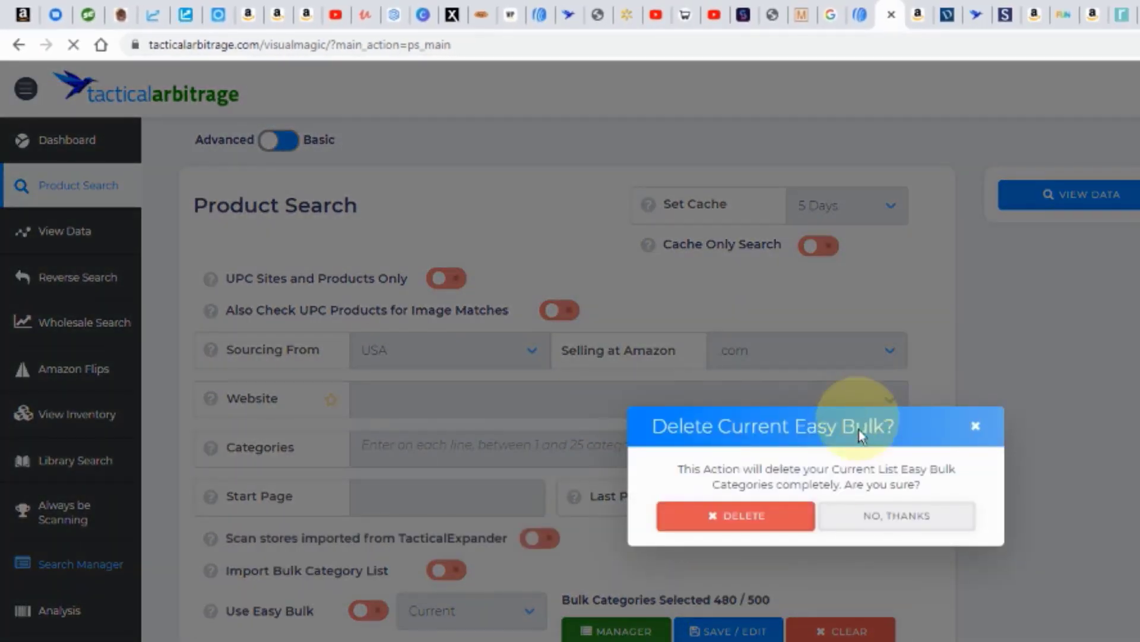
pyautogui.click(765, 519)
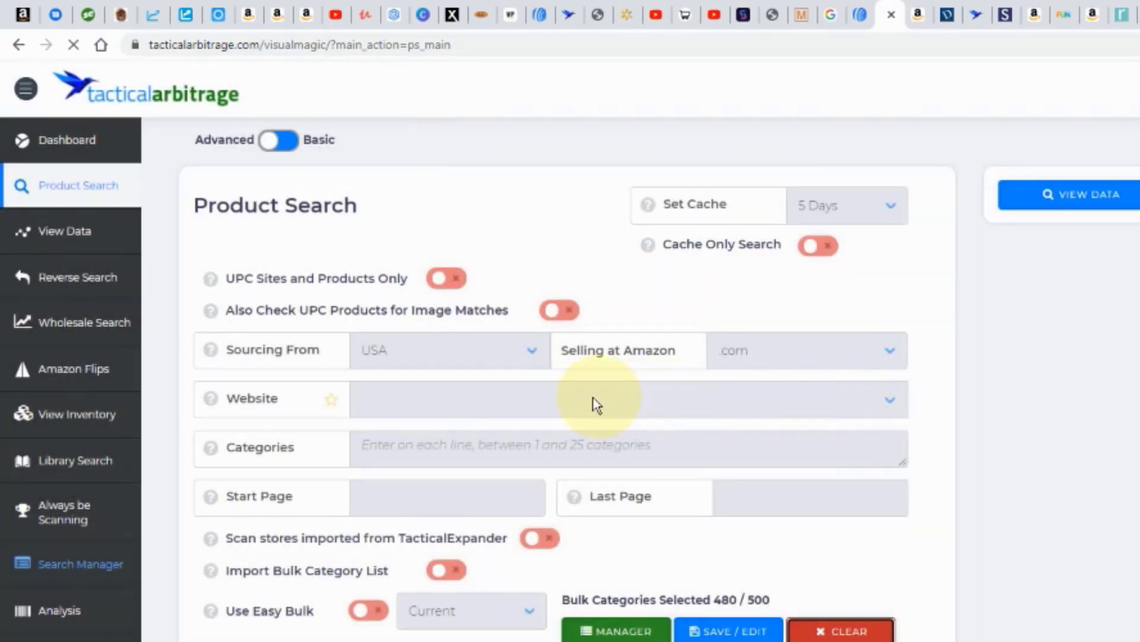
# Step: Search the website list for "keur" and choose keurig.com (Title / Image) as the source website
pyautogui.click(587, 402)
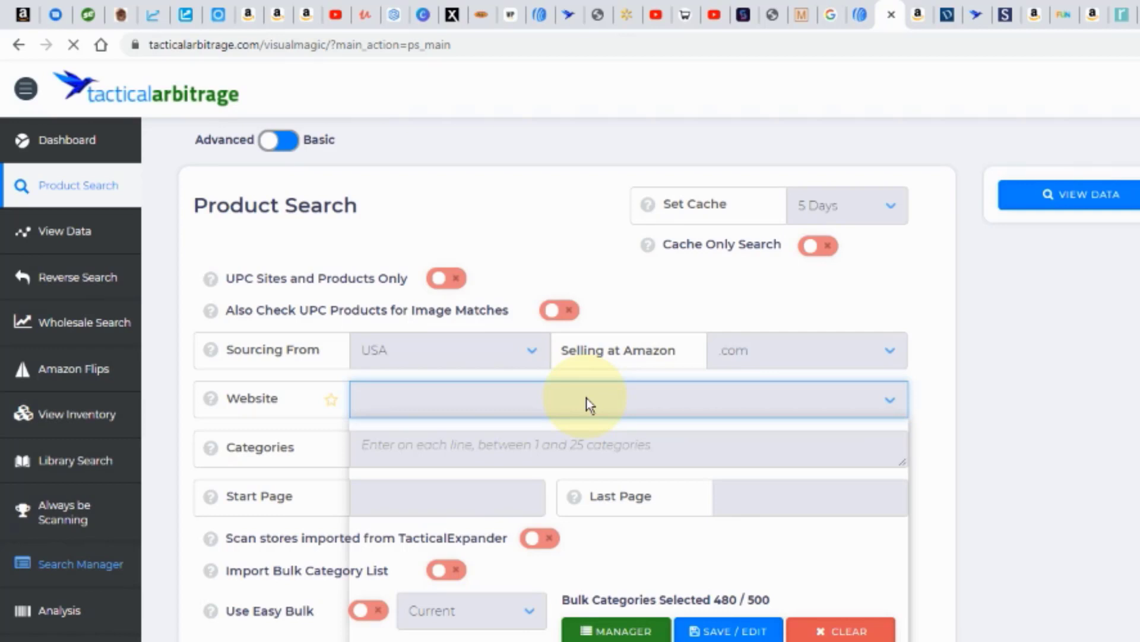
pyautogui.click(438, 403)
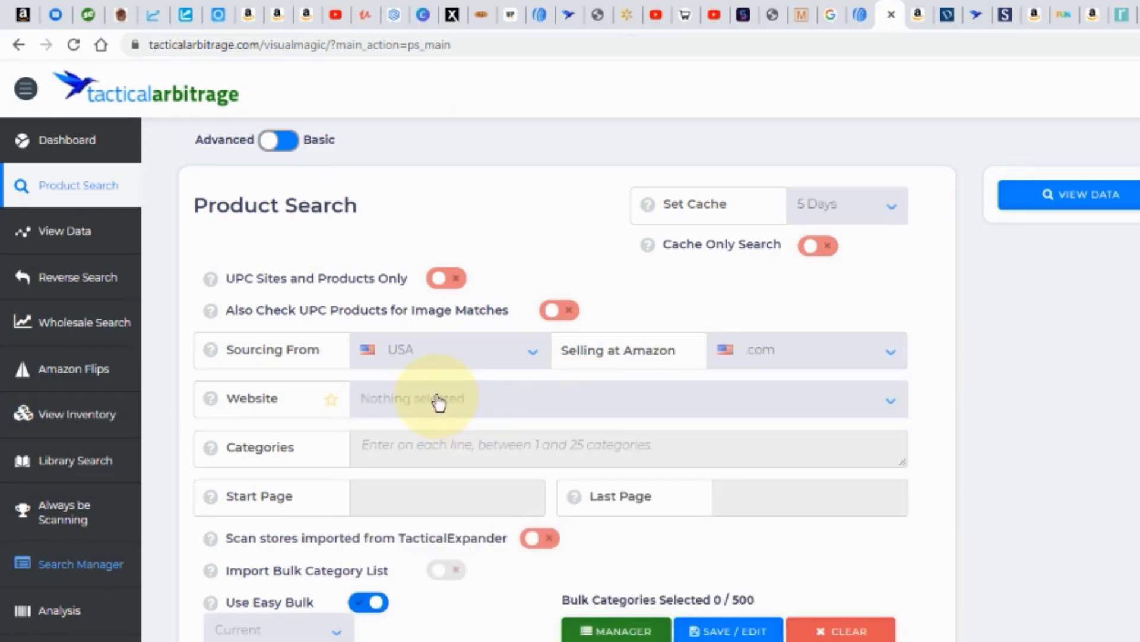
pyautogui.click(438, 403)
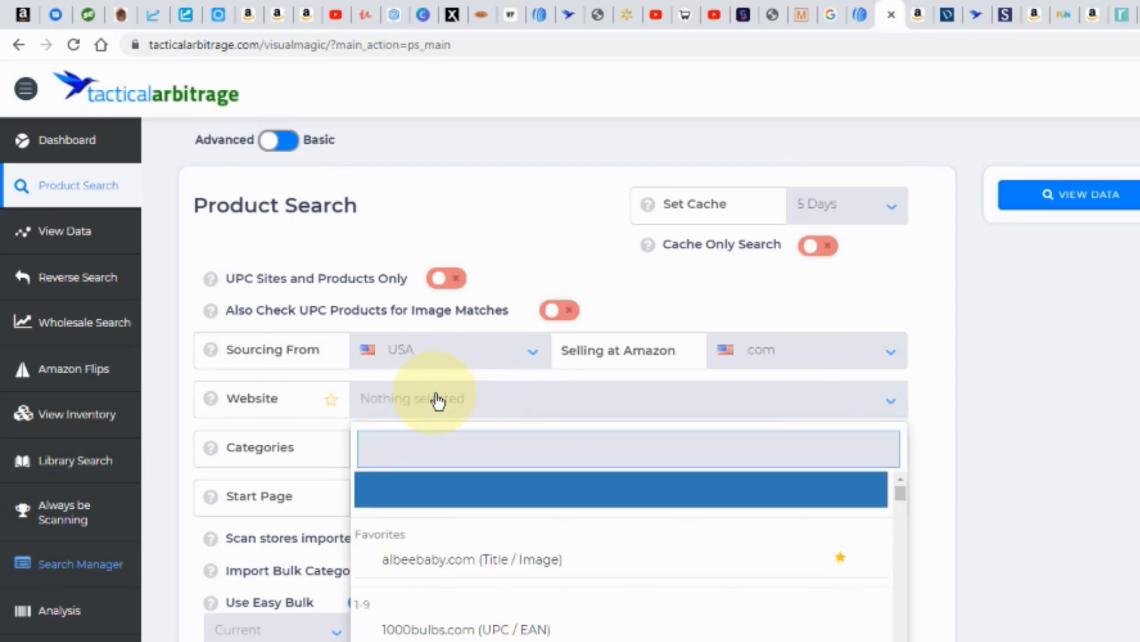
pyautogui.write('keur')
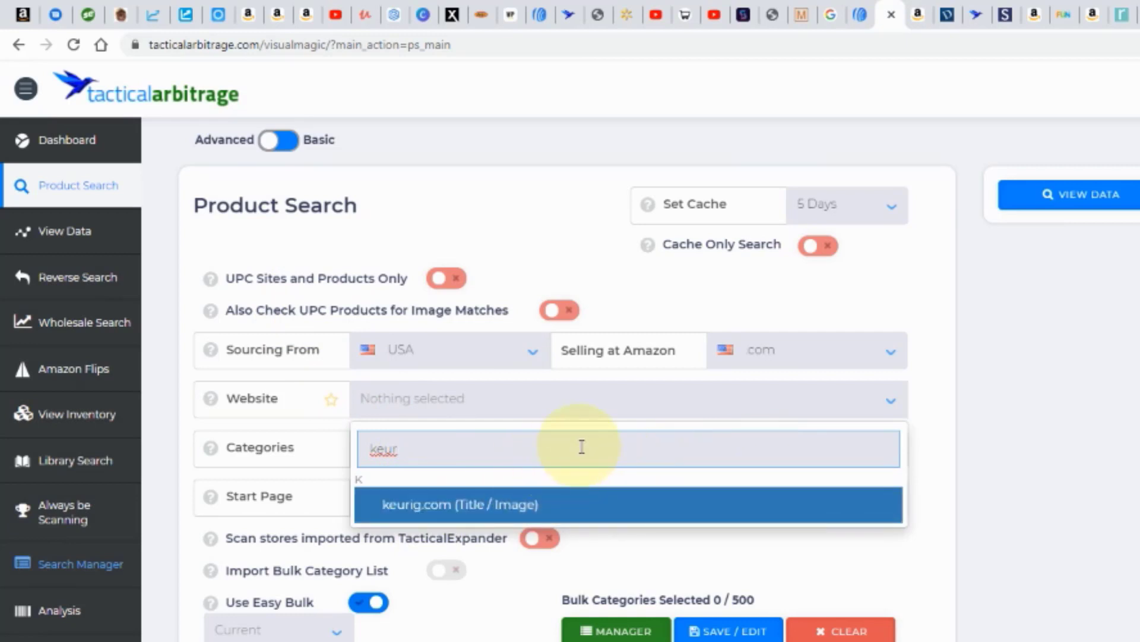
pyautogui.click(431, 512)
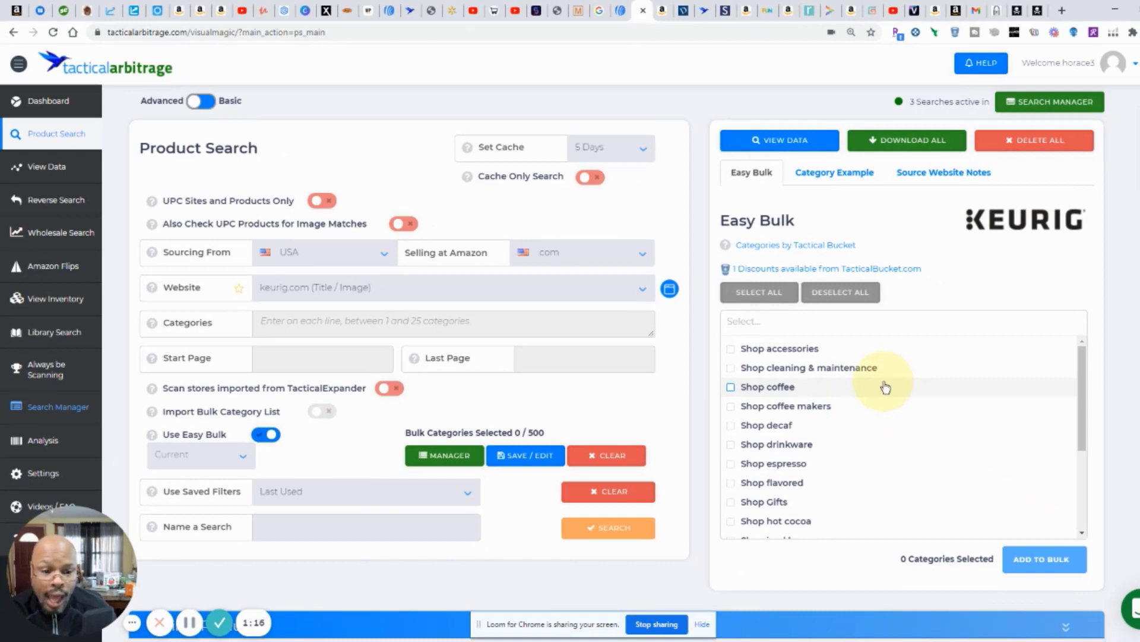
# Step: Select all Keurig categories under Easy Bulk and add them to the bulk list
pyautogui.scroll(-4, 885, 387)
pyautogui.scroll(4, 885, 387)
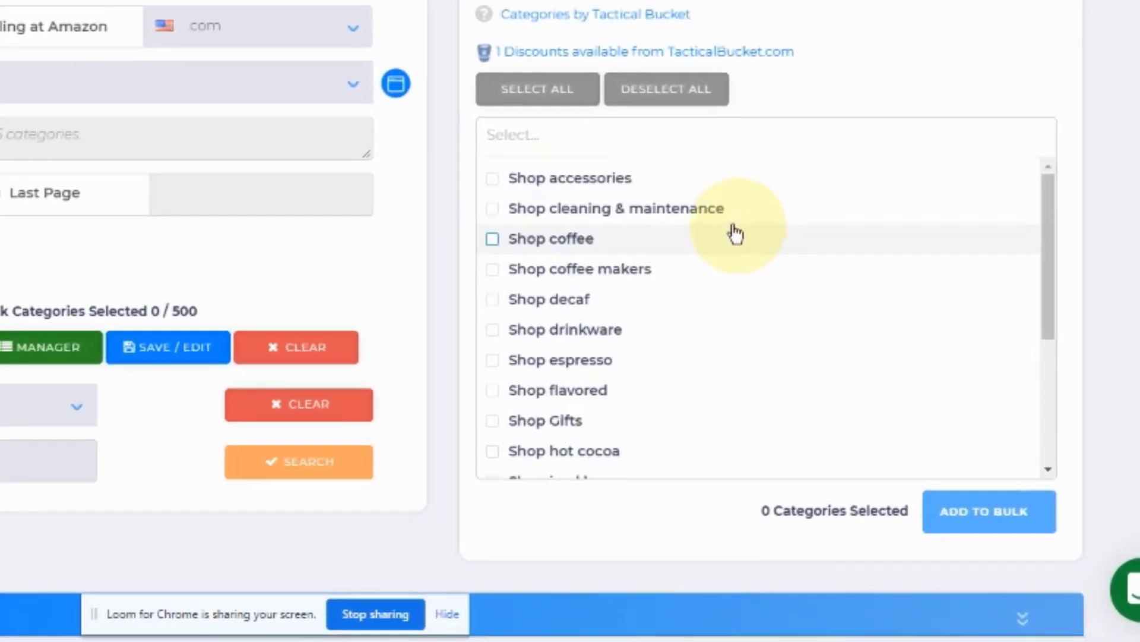
pyautogui.click(565, 100)
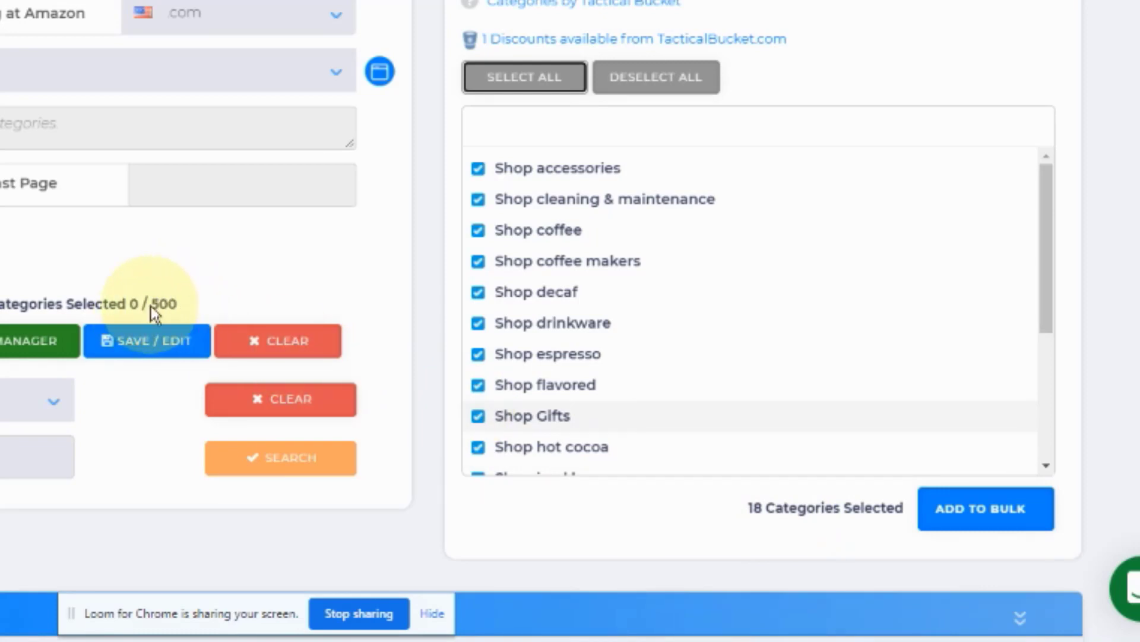
pyautogui.click(985, 516)
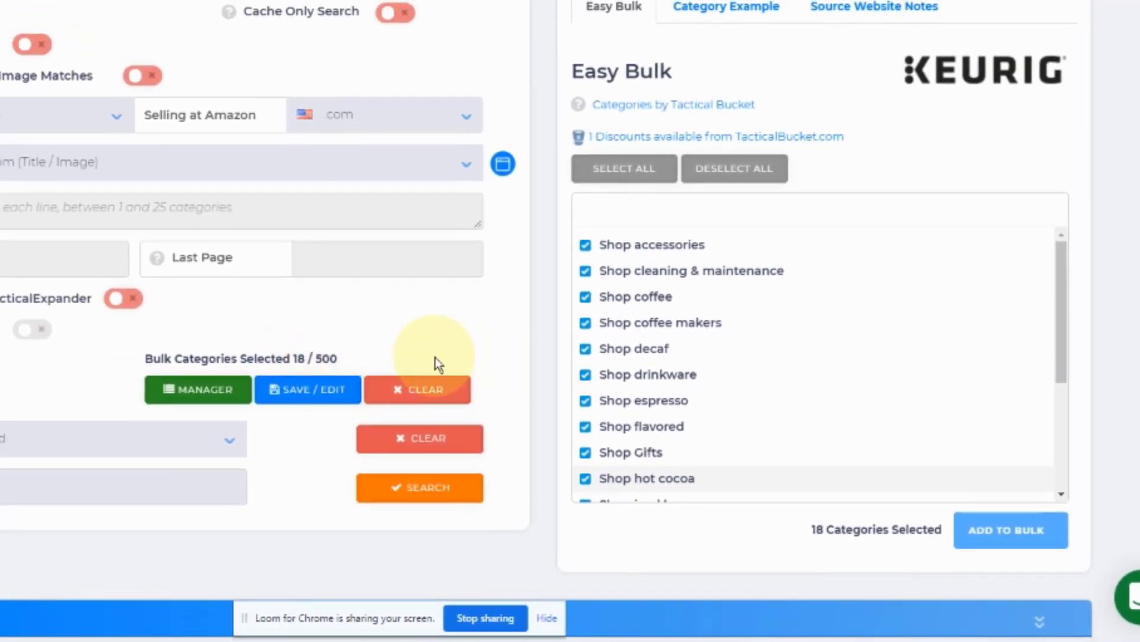
# Step: Expand Source Price Adjustments in the product filters and set the Store Discount to 20%
pyautogui.scroll(-5, 434, 363)
pyautogui.scroll(-1, 393, 362)
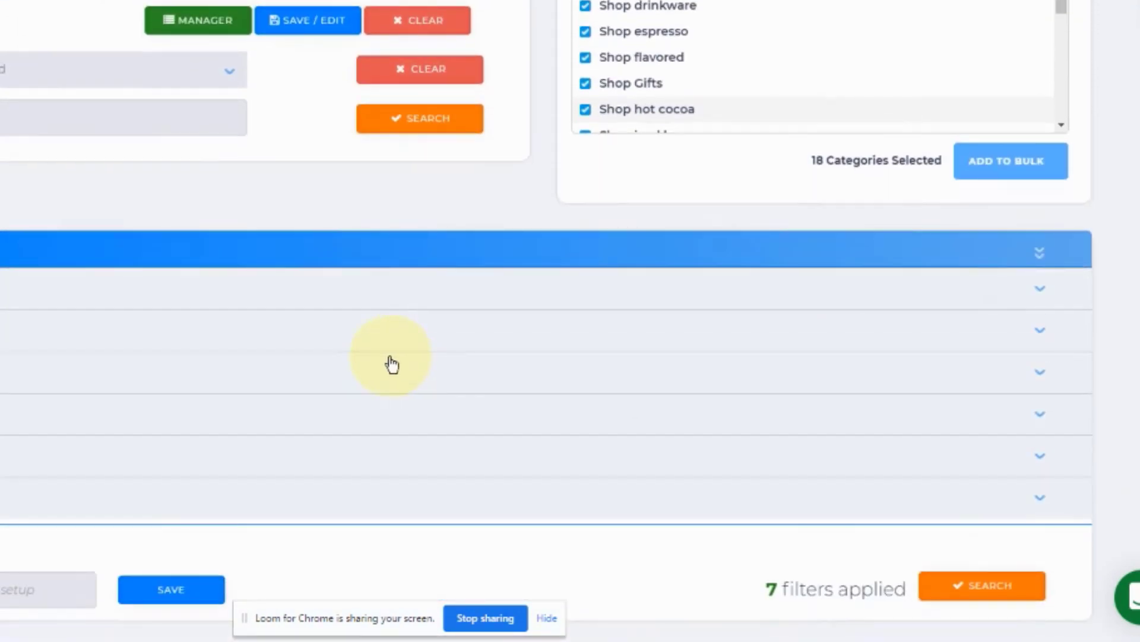
pyautogui.click(235, 304)
pyautogui.click(236, 305)
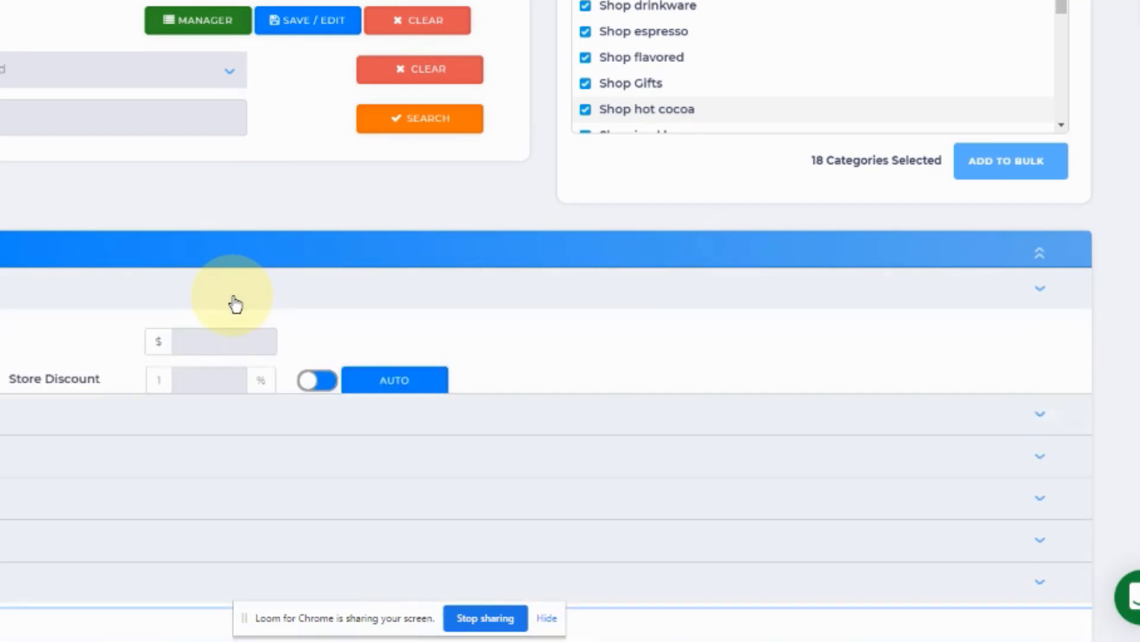
pyautogui.click(235, 304)
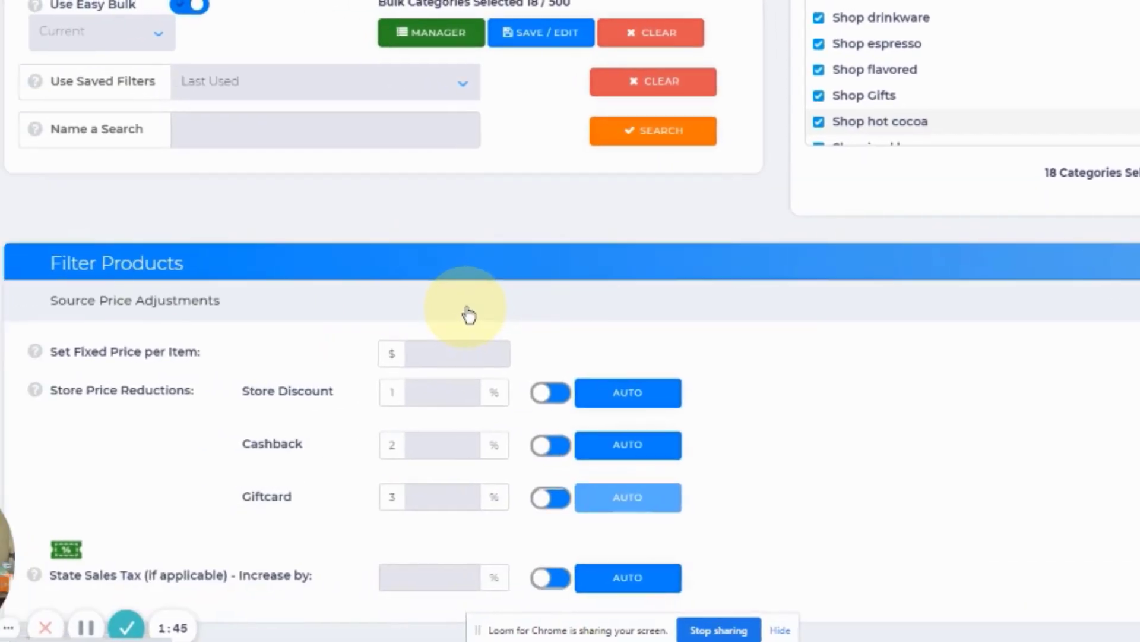
pyautogui.scroll(-2, 469, 314)
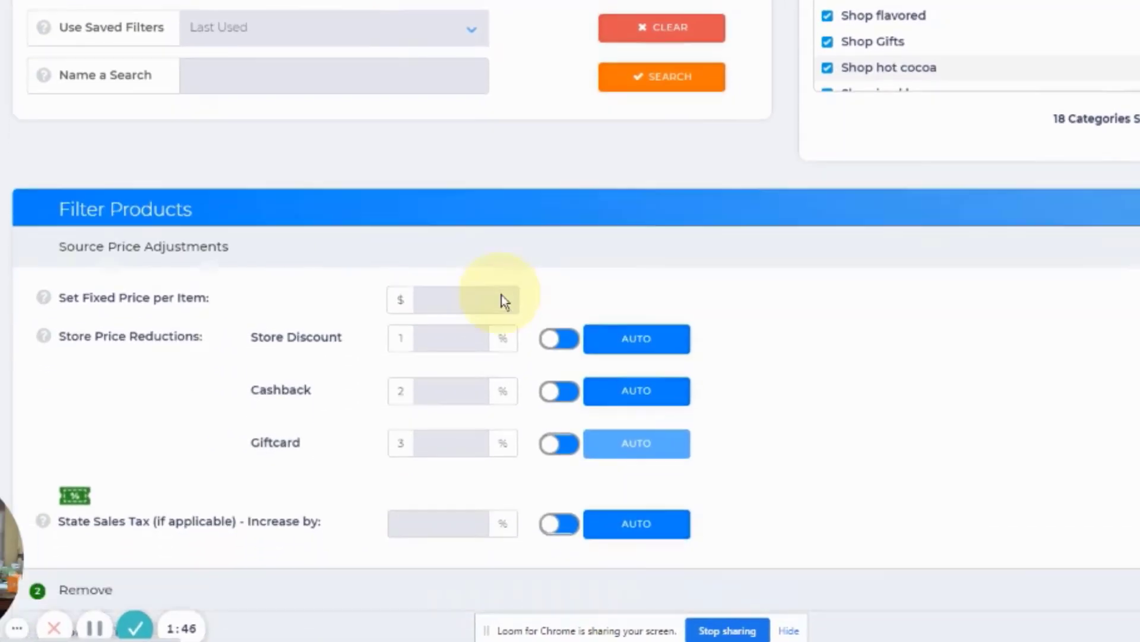
pyautogui.scroll(-1, 544, 288)
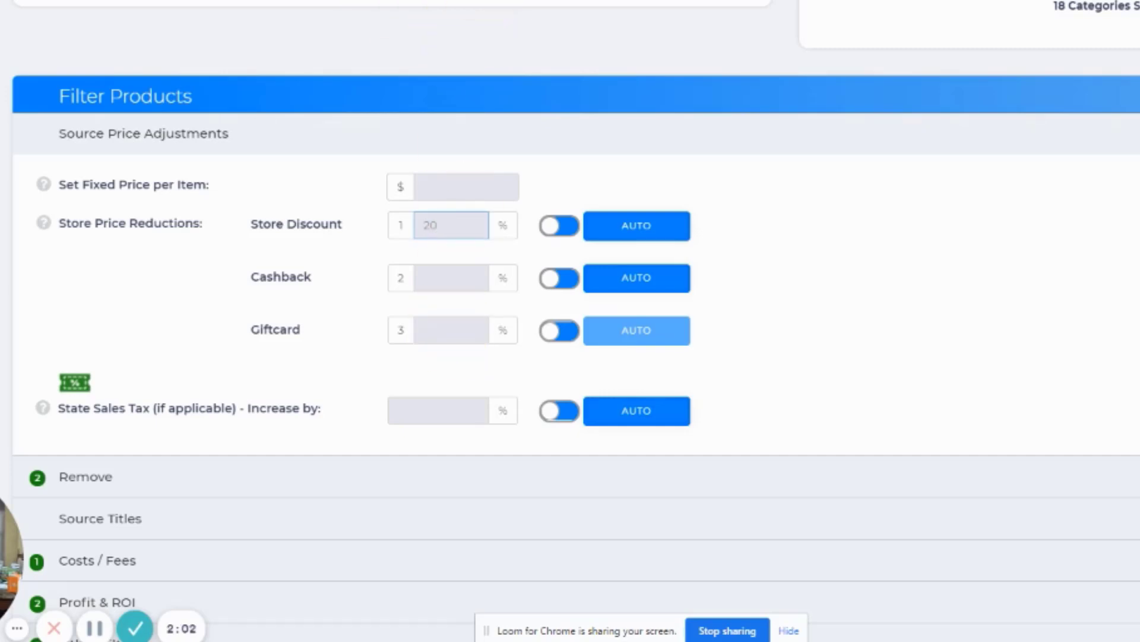
# Step: Switch to the Keurig promotional email and review its sitewide discount and coupon code
pyautogui.hotkey('ctrl', 'Tab')
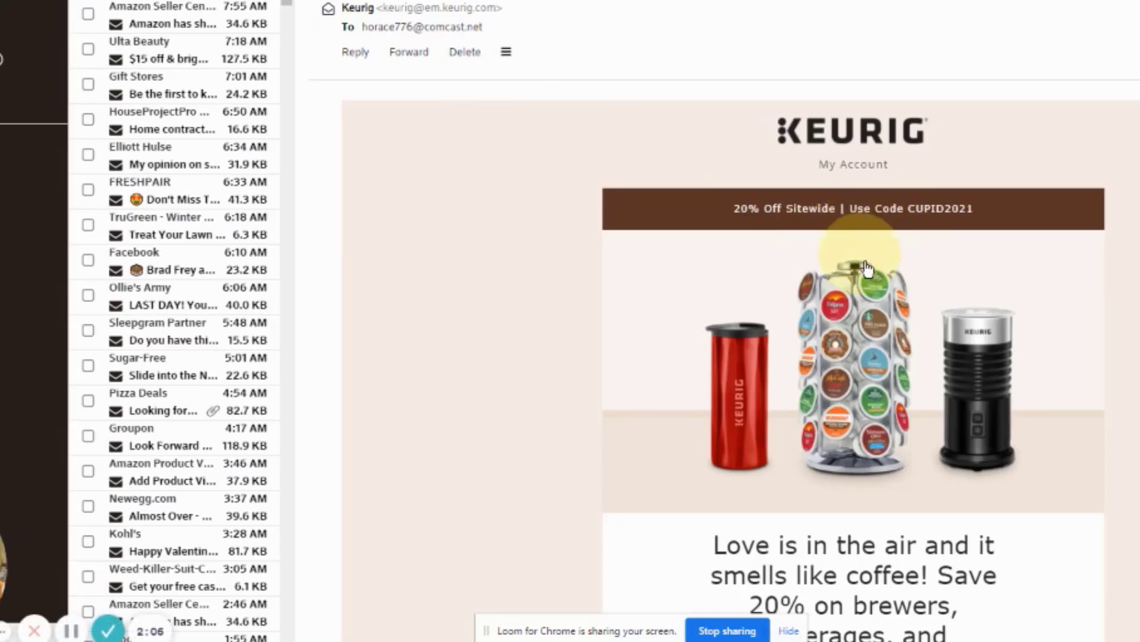
pyautogui.scroll(-8, 873, 227)
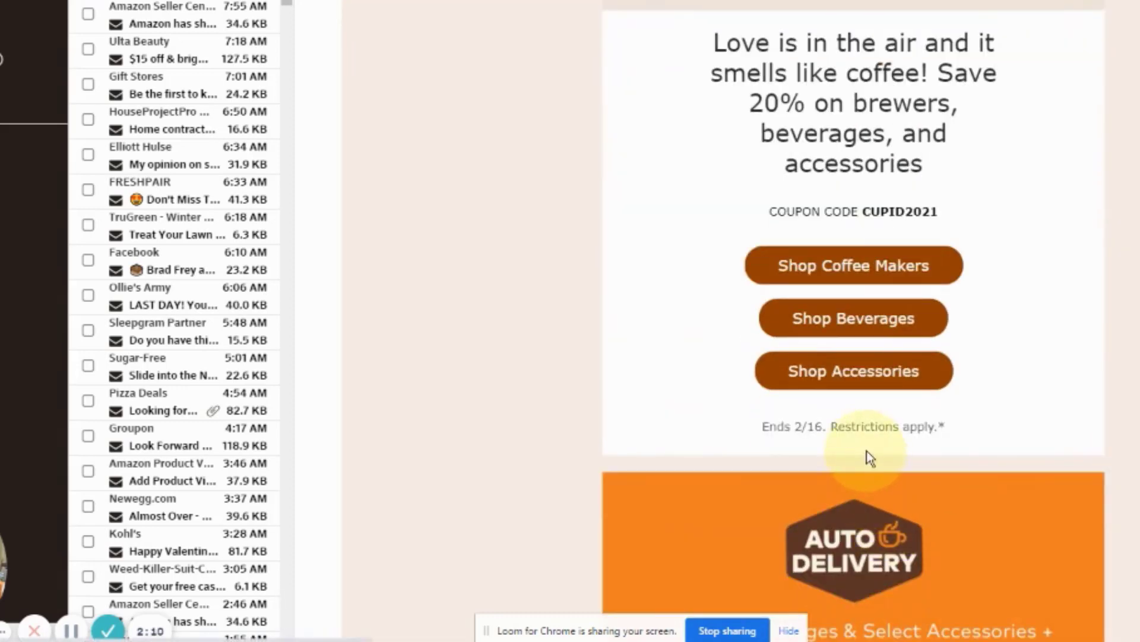
pyautogui.scroll(4, 862, 365)
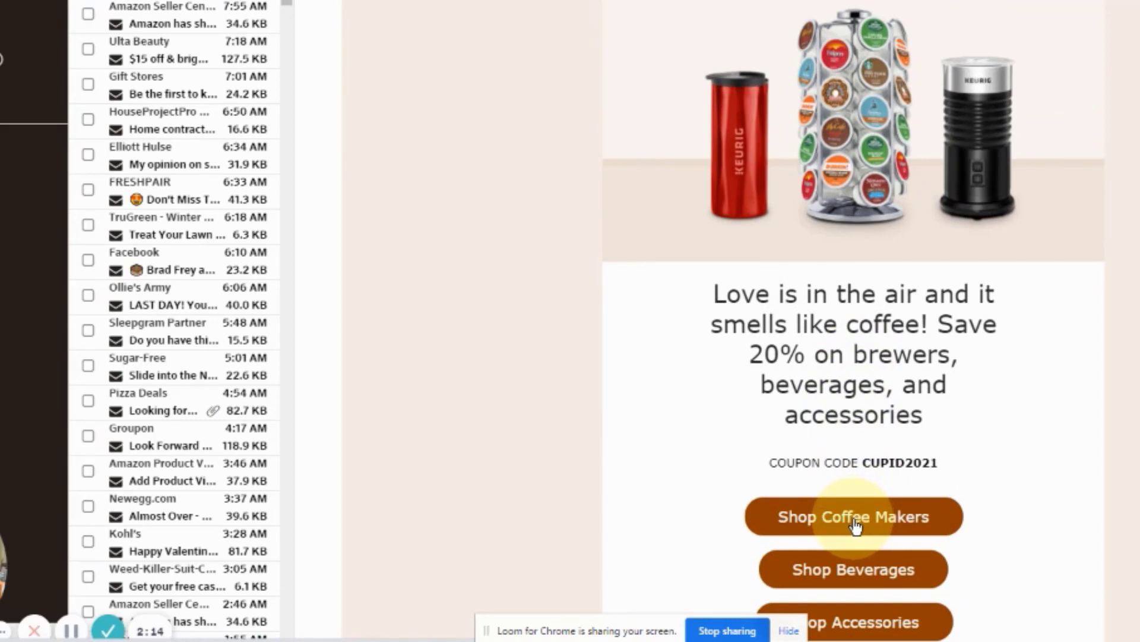
# Step: Open Keurig's coffee makers page from the email and dismiss the email sign-up and Rakuten cash-back pop-ups
pyautogui.click(855, 522)
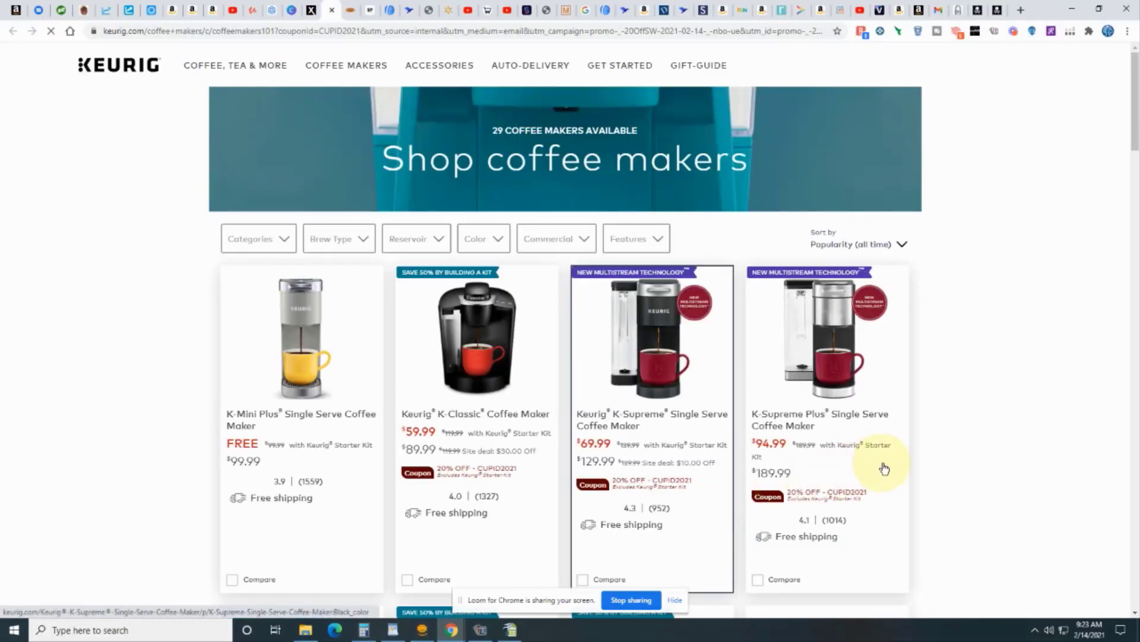
pyautogui.scroll(-4, 985, 366)
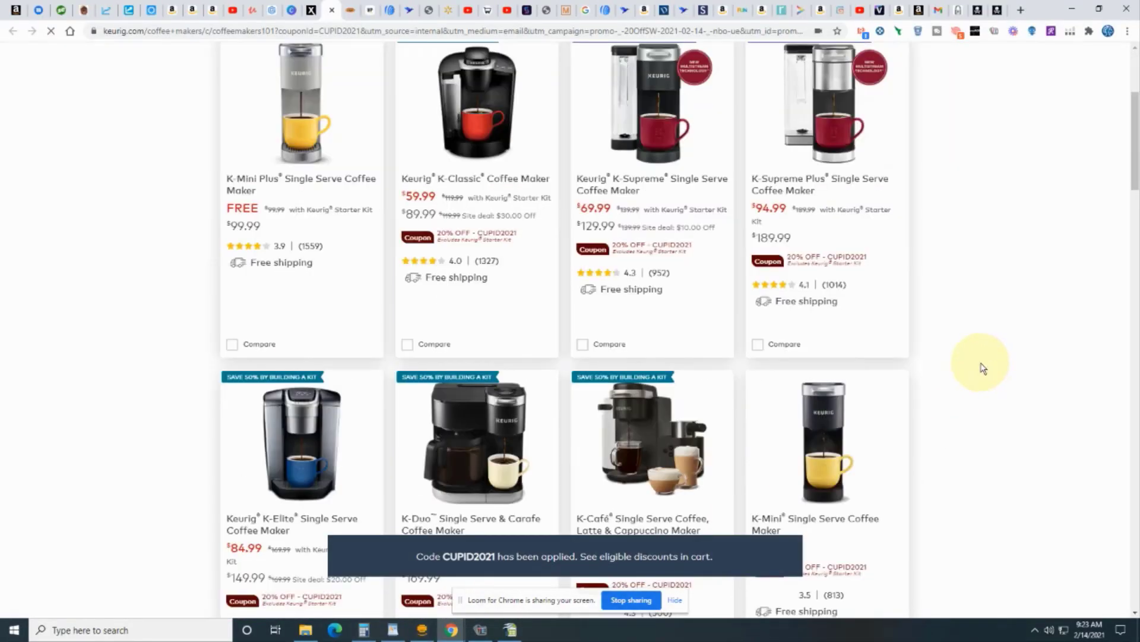
pyautogui.scroll(4, 982, 367)
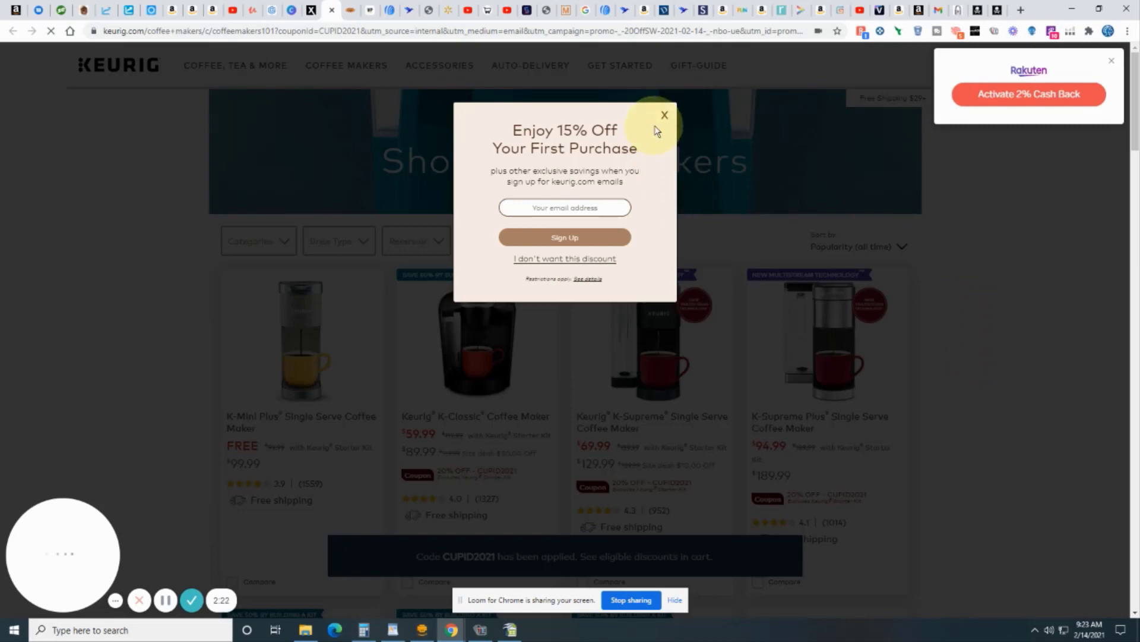
pyautogui.click(663, 117)
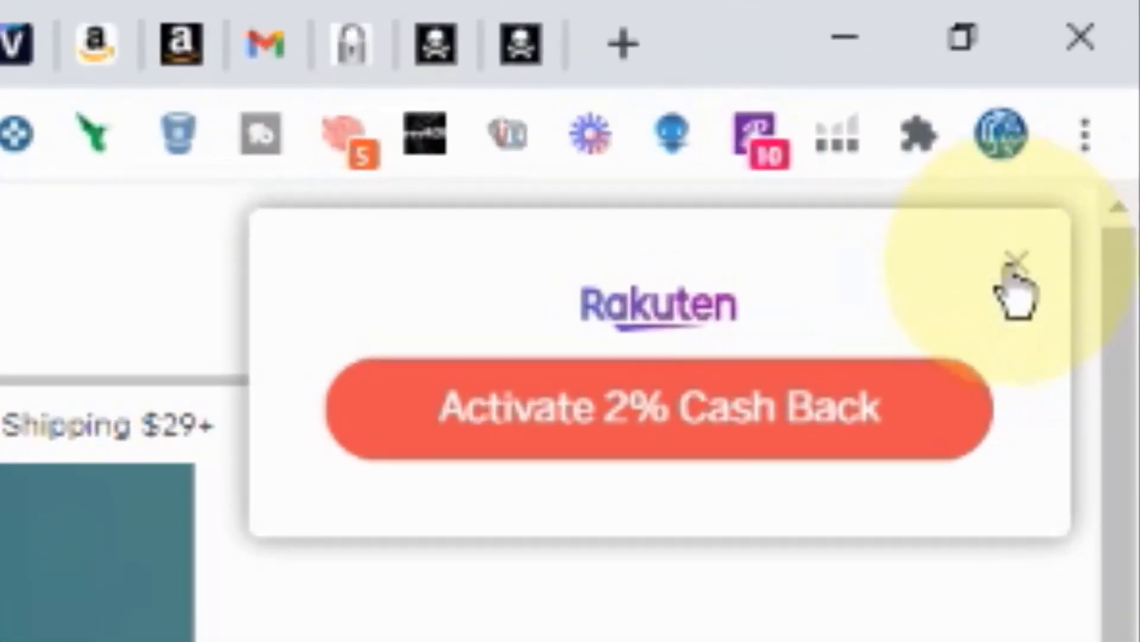
pyautogui.click(1014, 266)
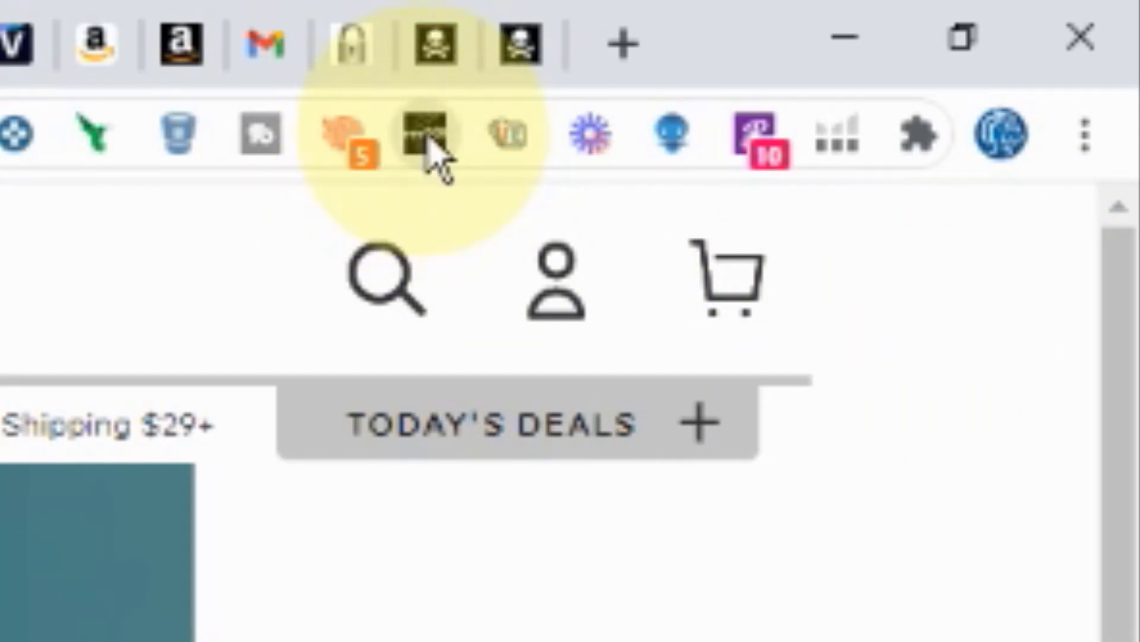
# Step: Check Keurig's cashback rates by provider and its discounted gift cards in the cashback comparison extension
pyautogui.click(430, 144)
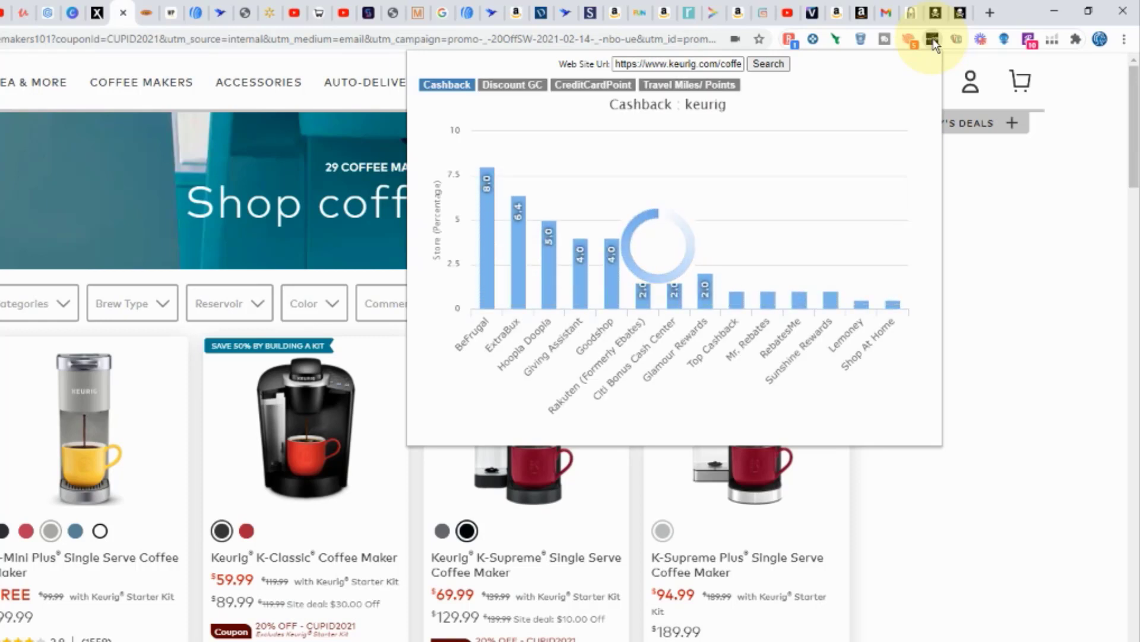
pyautogui.moveTo(487, 223)
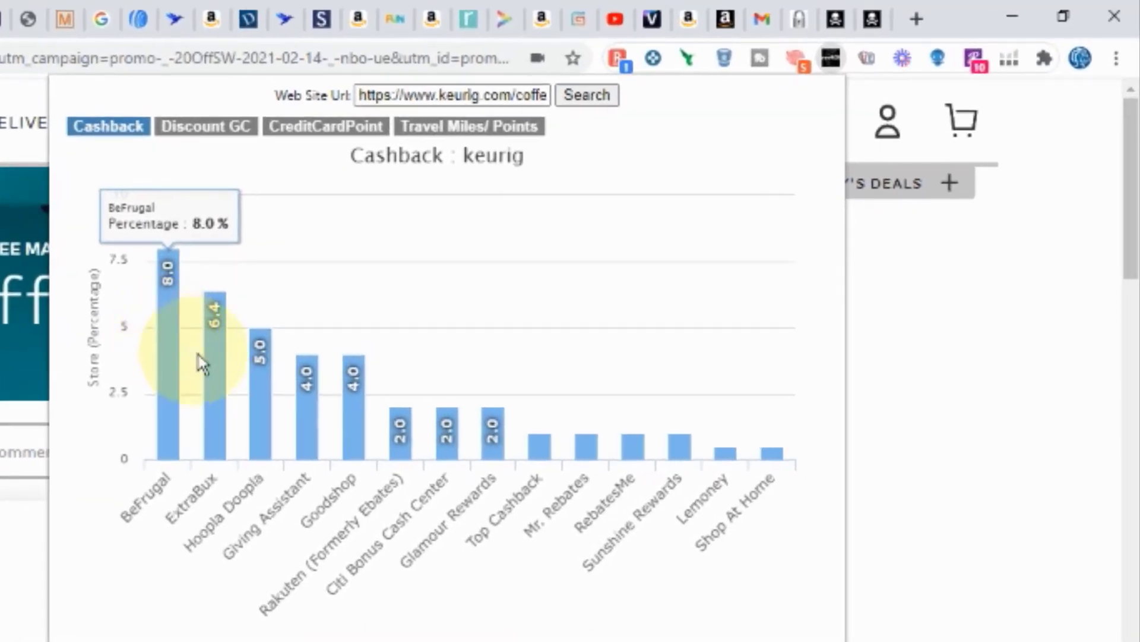
pyautogui.moveTo(271, 389)
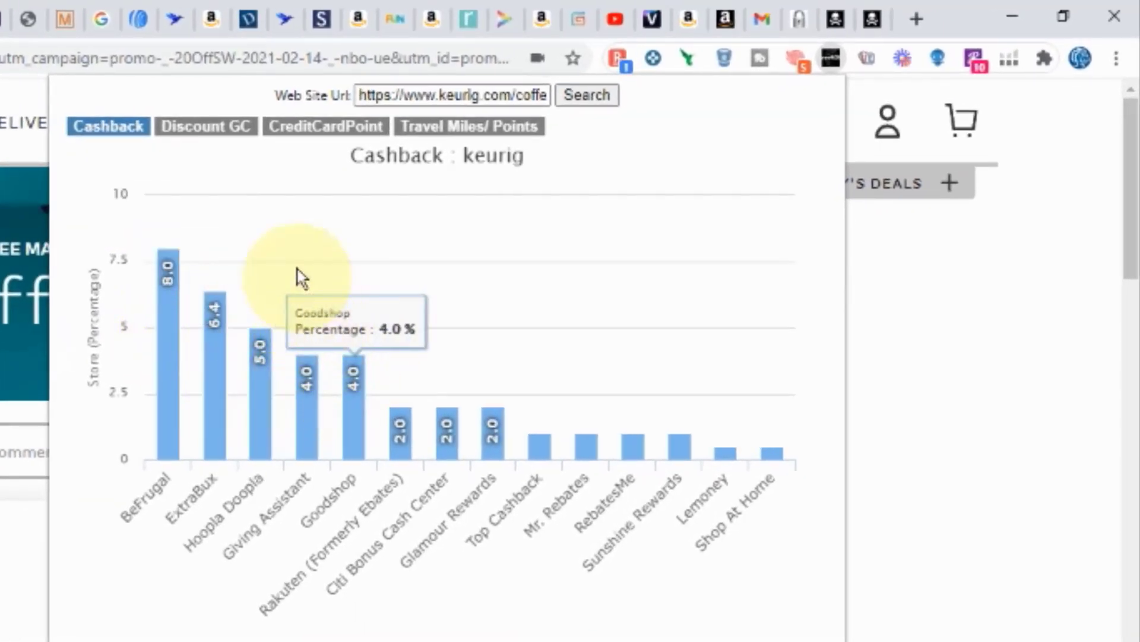
pyautogui.click(237, 136)
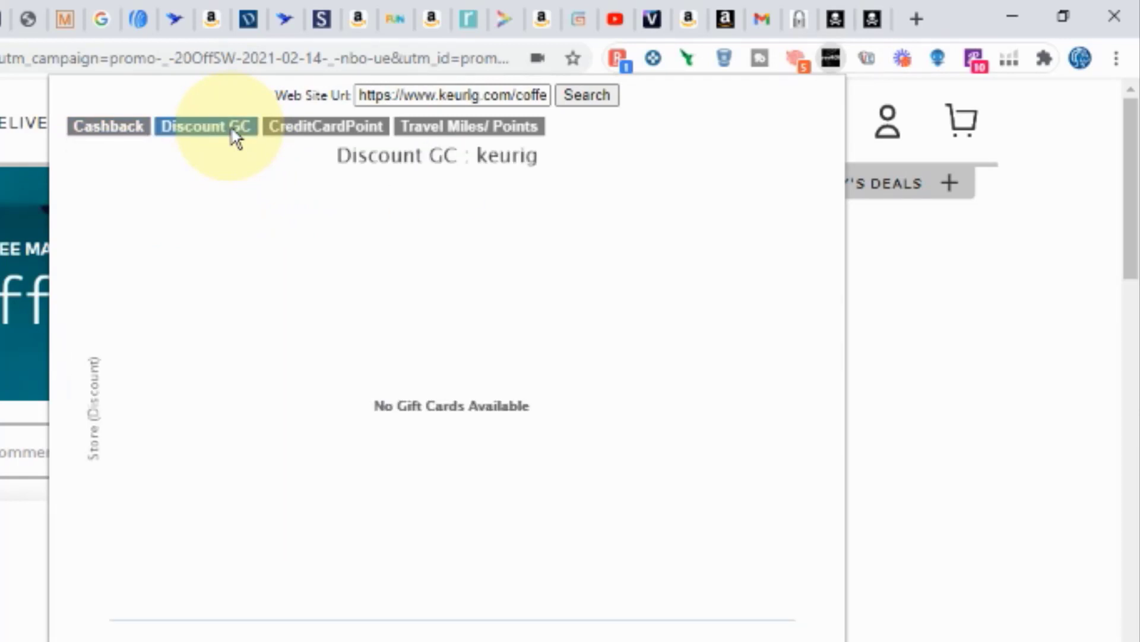
pyautogui.click(932, 324)
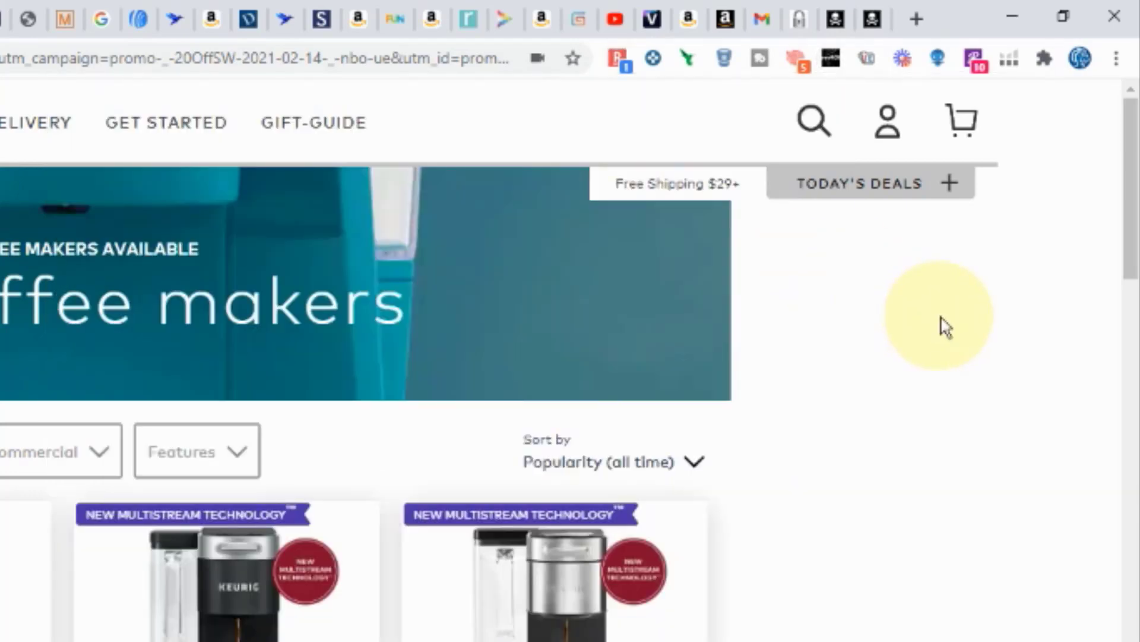
# Step: Review Keurig's cash-back offer and available coupon codes in the coupon extension, and close it
pyautogui.click(797, 58)
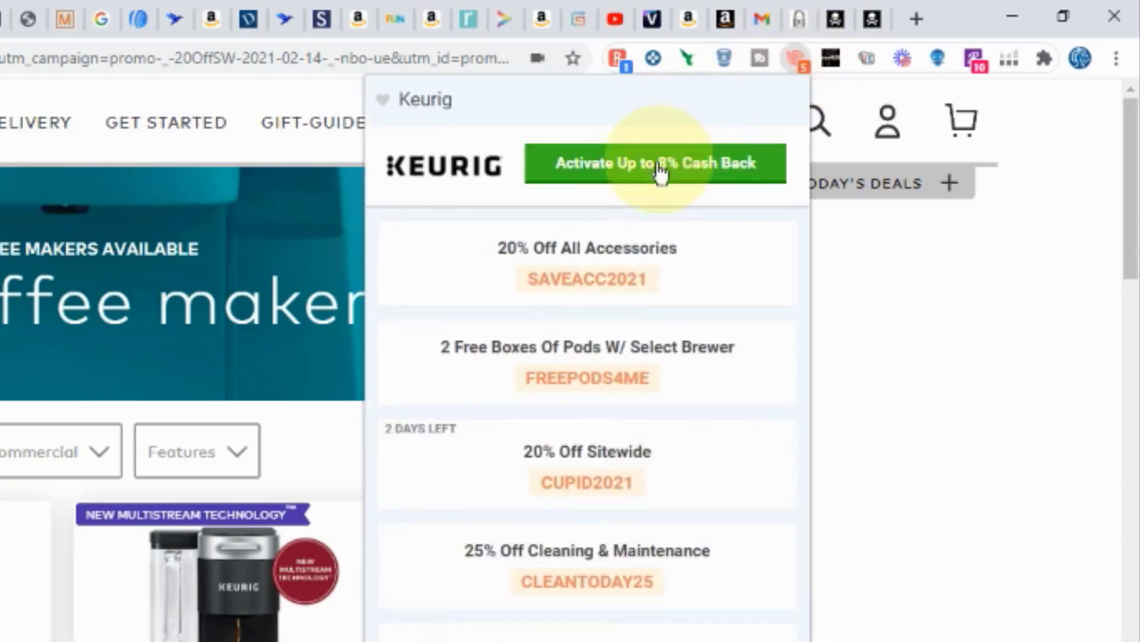
pyautogui.click(988, 369)
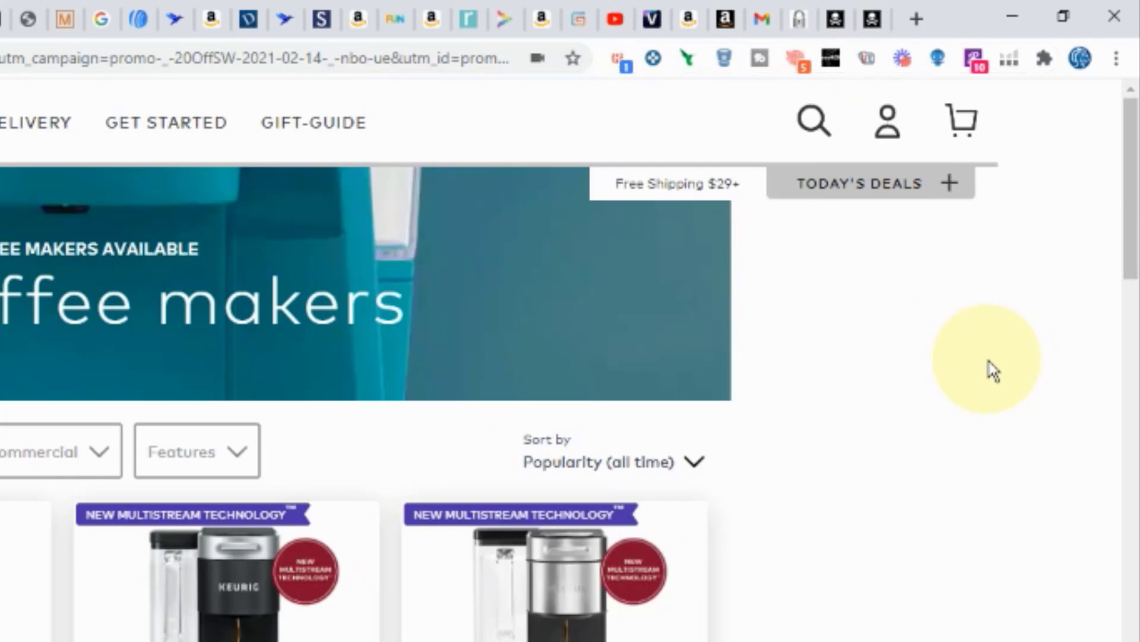
# Step: Return to the Tactical Arbitrage product search, expand the Remove filters and look at the rank period choices, keeping Average 90 day
pyautogui.click(177, 23)
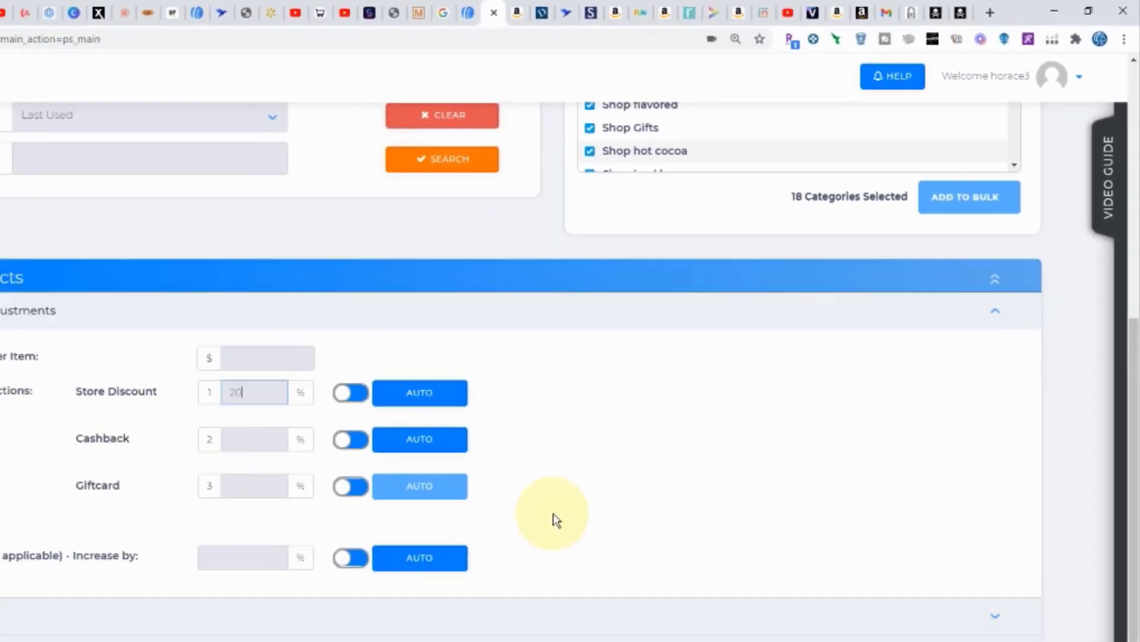
pyautogui.scroll(-3, 584, 416)
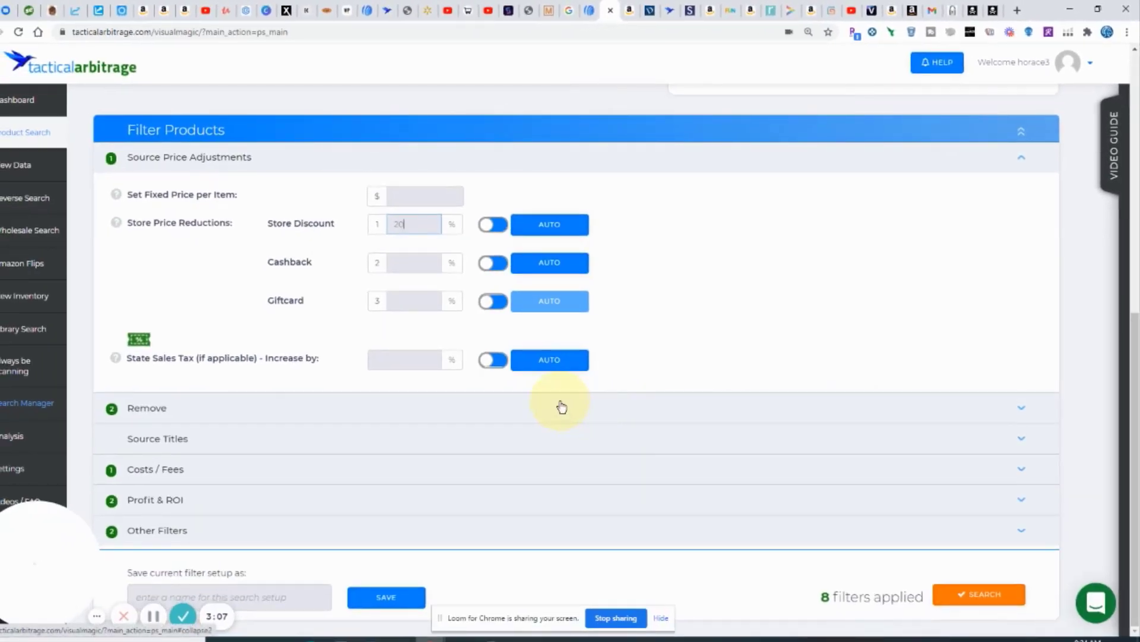
pyautogui.click(499, 416)
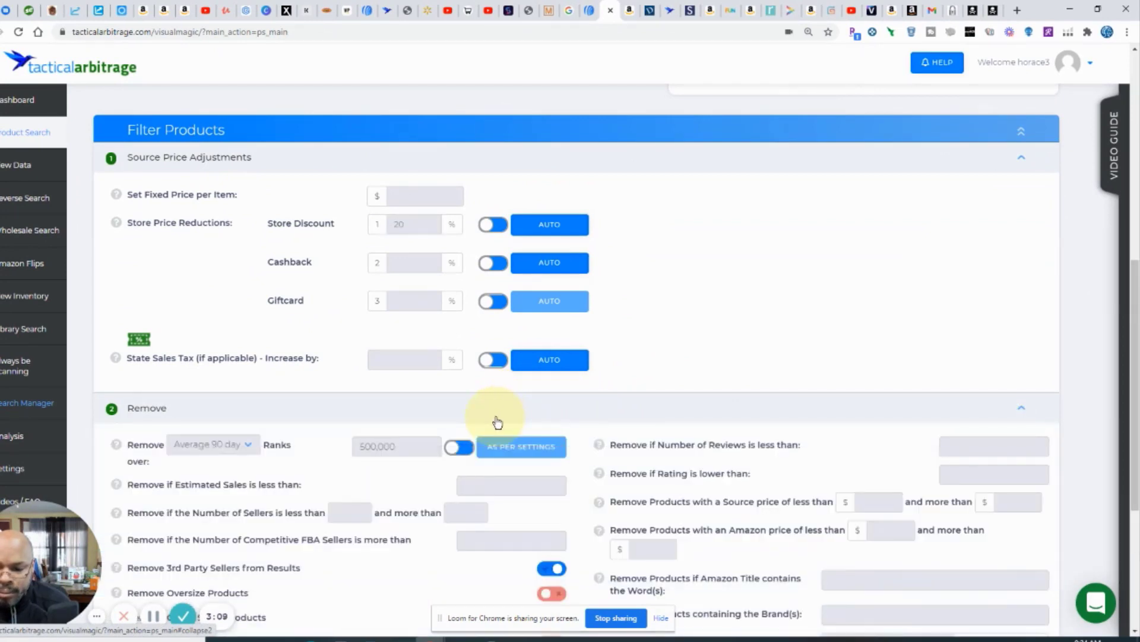
pyautogui.scroll(-3, 517, 410)
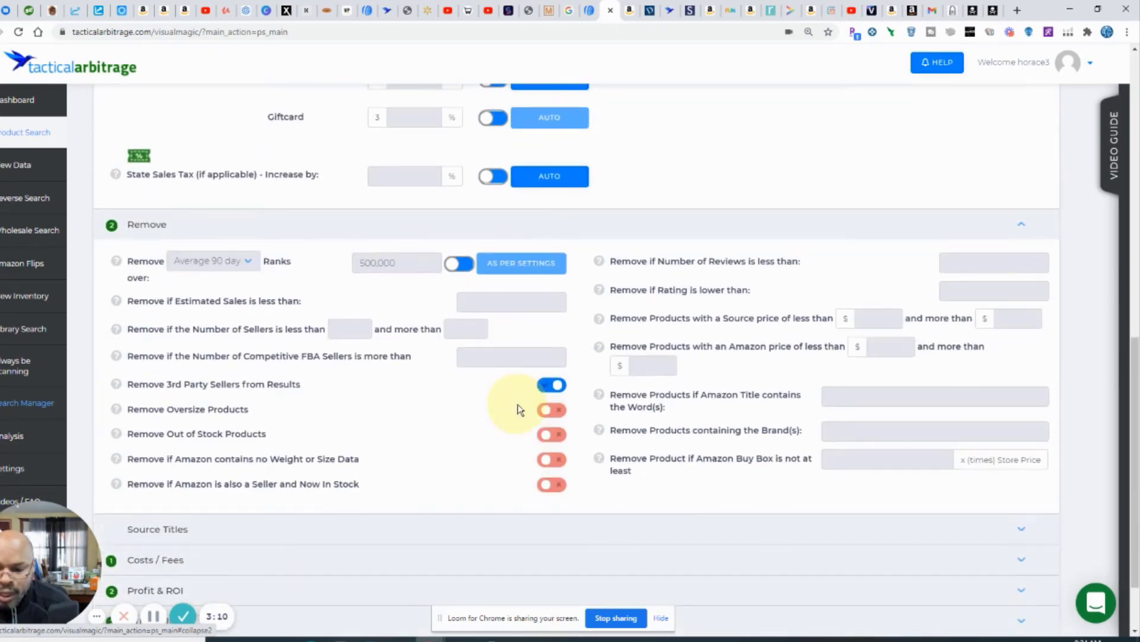
pyautogui.click(230, 265)
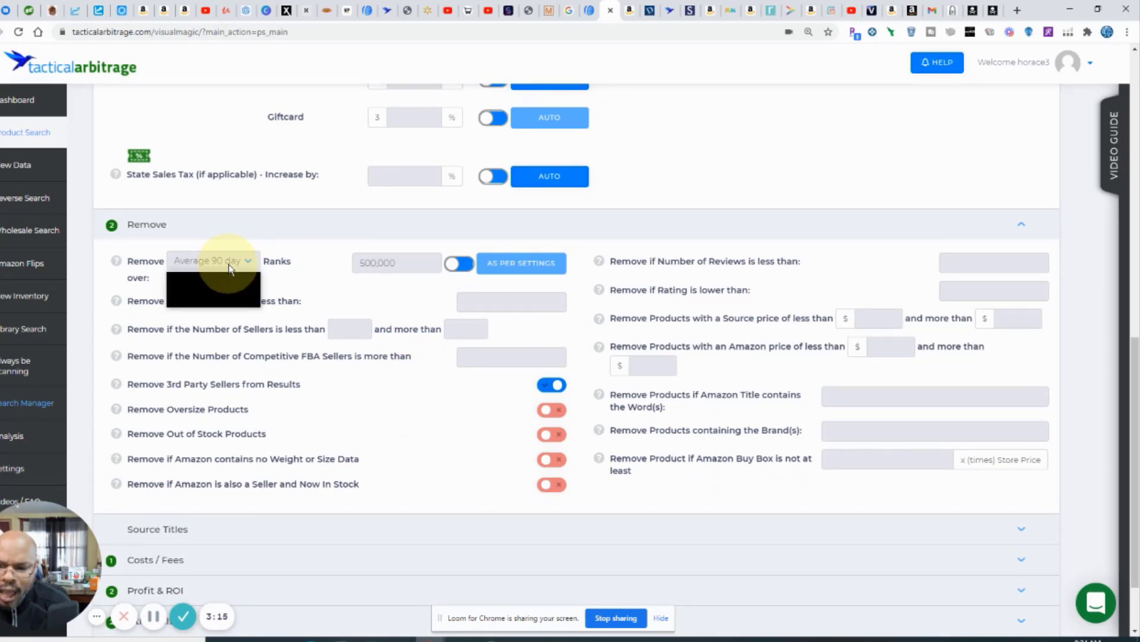
pyautogui.click(315, 248)
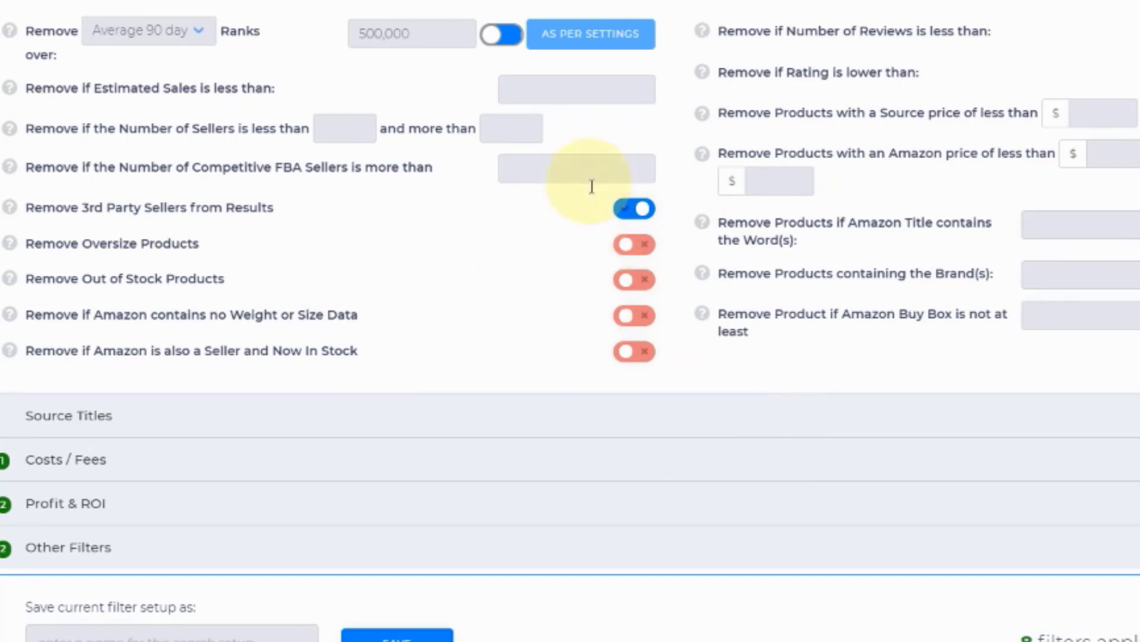
# Step: Expand the Source Titles, Costs / Fees and Profit & ROI filter sections
pyautogui.click(609, 409)
pyautogui.scroll(-2, 682, 338)
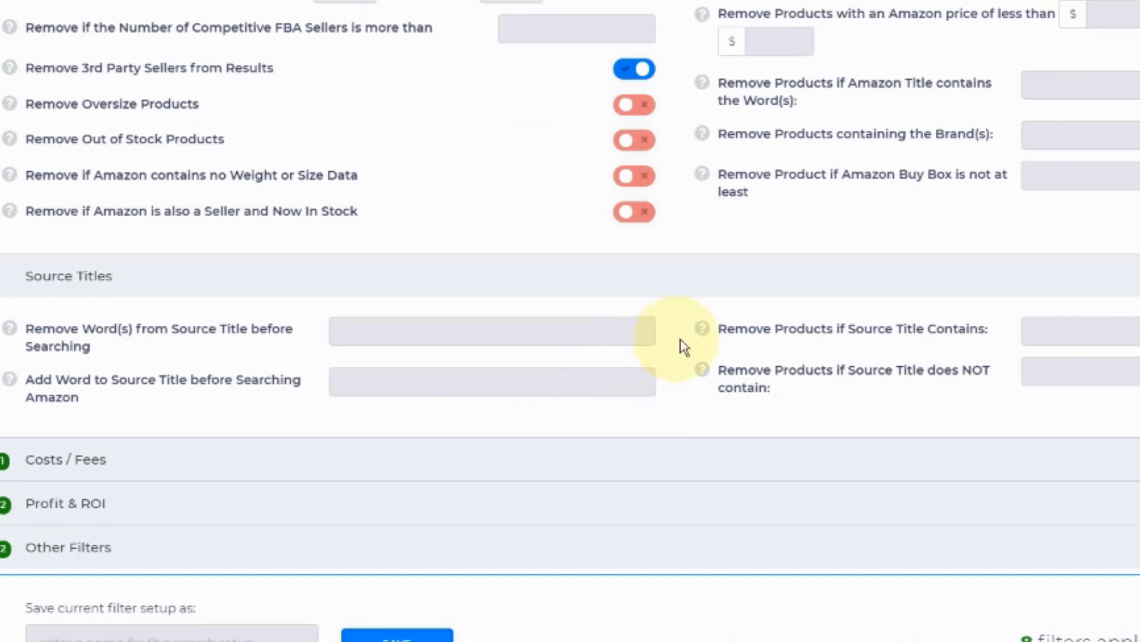
pyautogui.click(614, 474)
pyautogui.scroll(-2, 654, 382)
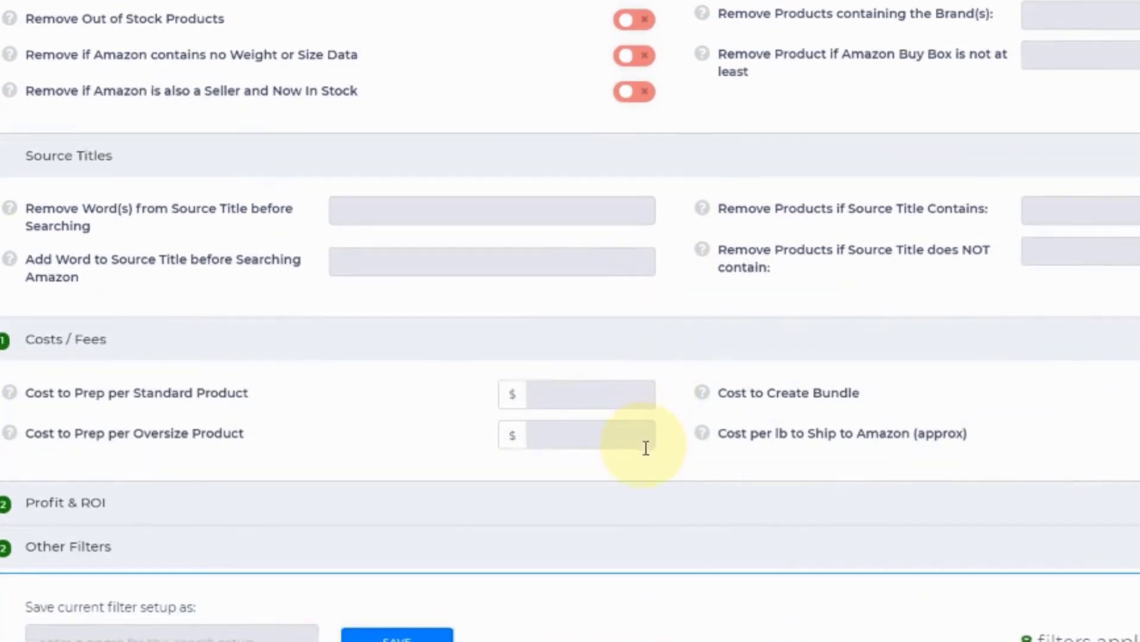
pyautogui.click(622, 519)
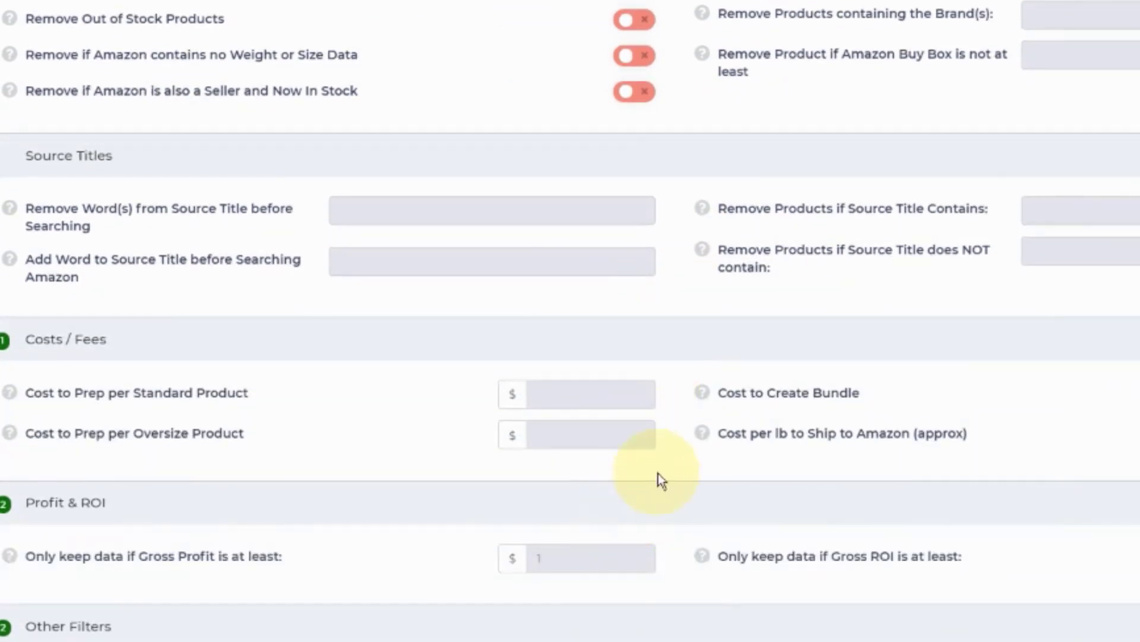
# Step: Set the minimum gross profit to $10 and the minimum gross ROI to 20%, and run the Keurig search
pyautogui.scroll(-1, 656, 479)
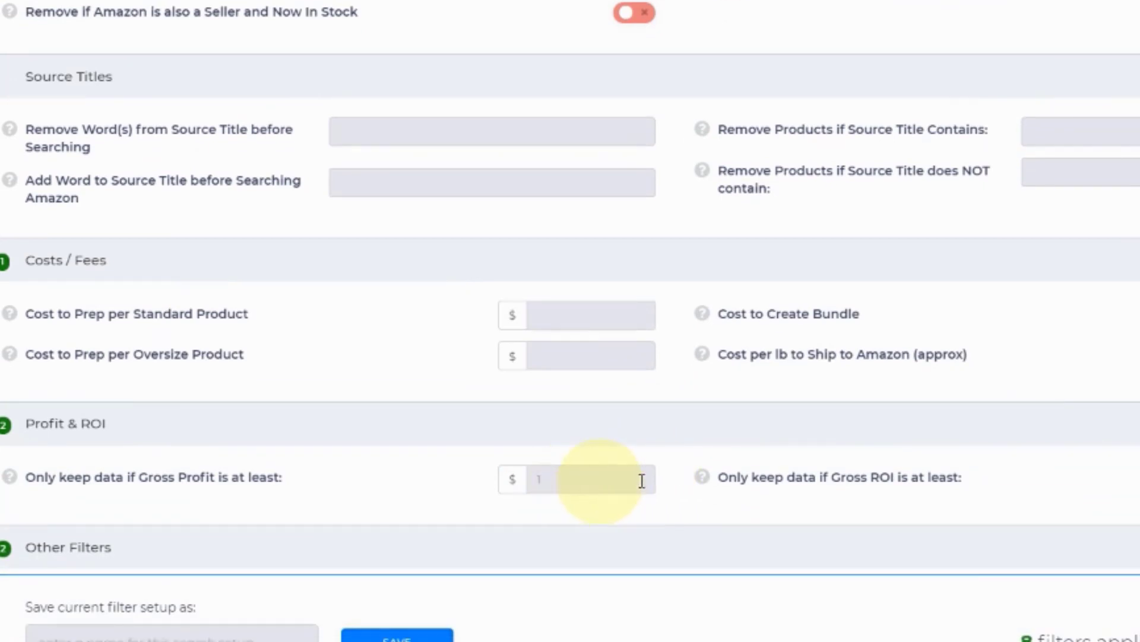
pyautogui.click(548, 488)
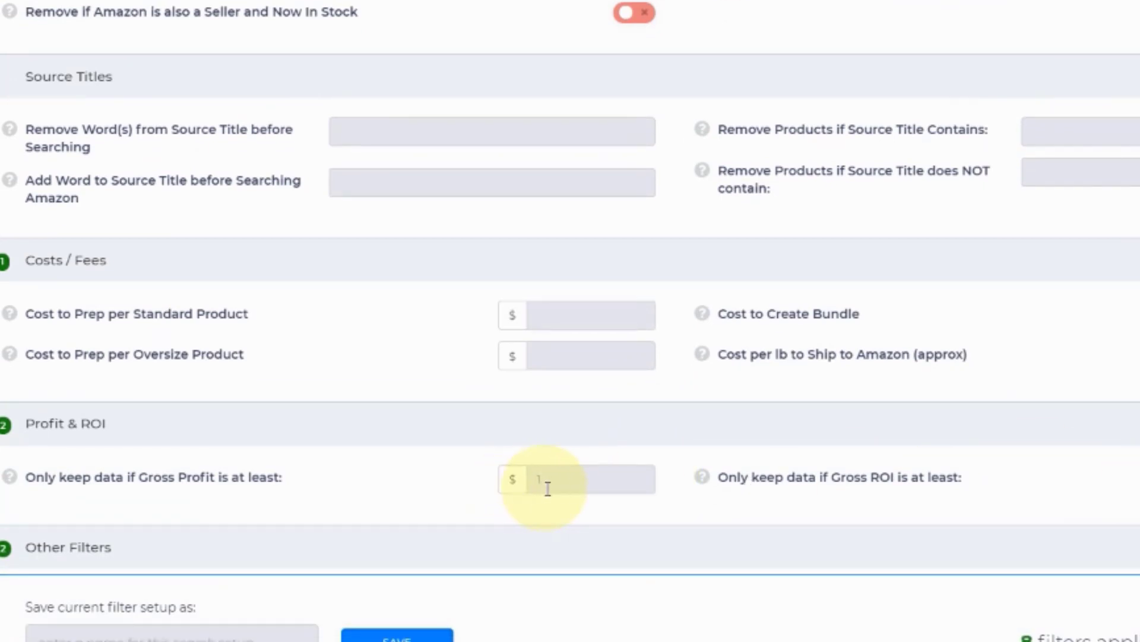
pyautogui.doubleClick(584, 476)
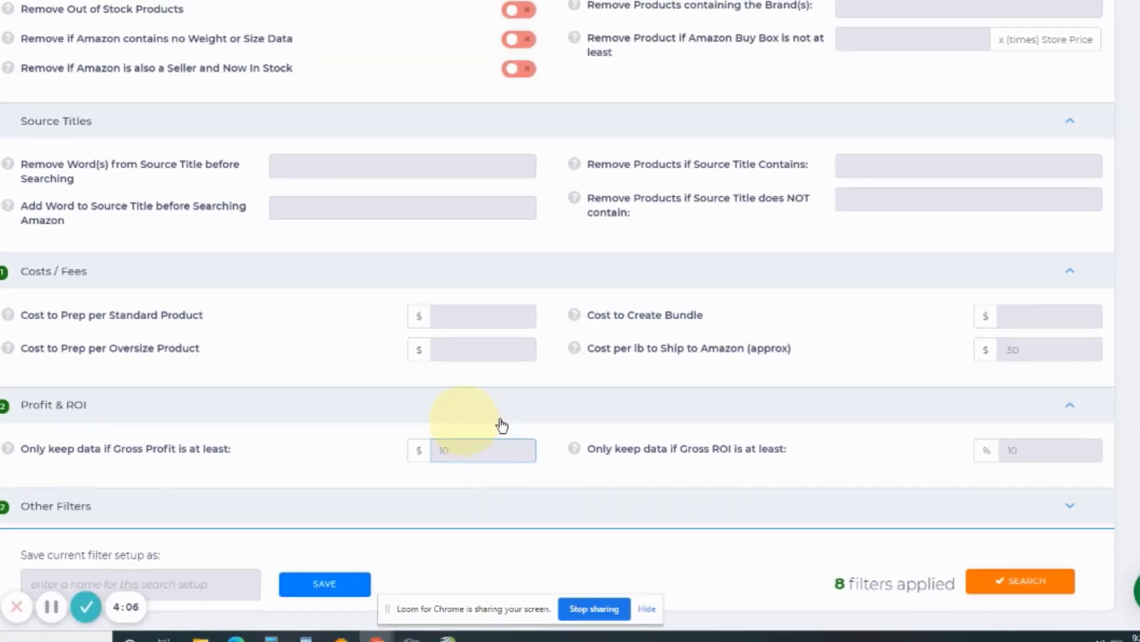
pyautogui.doubleClick(1041, 449)
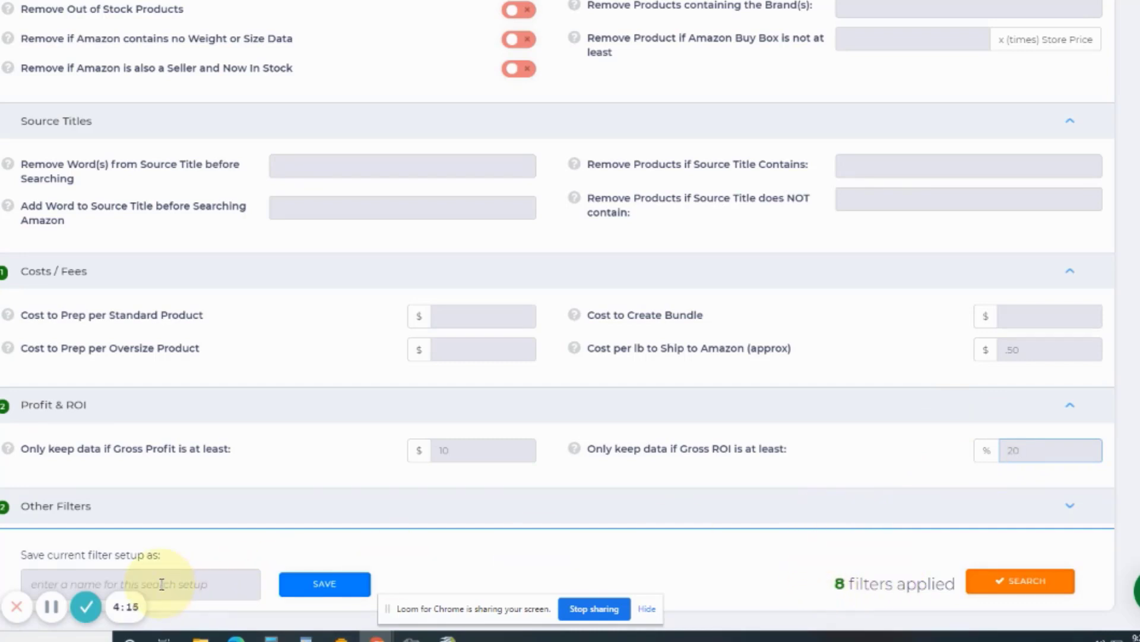
pyautogui.click(1013, 585)
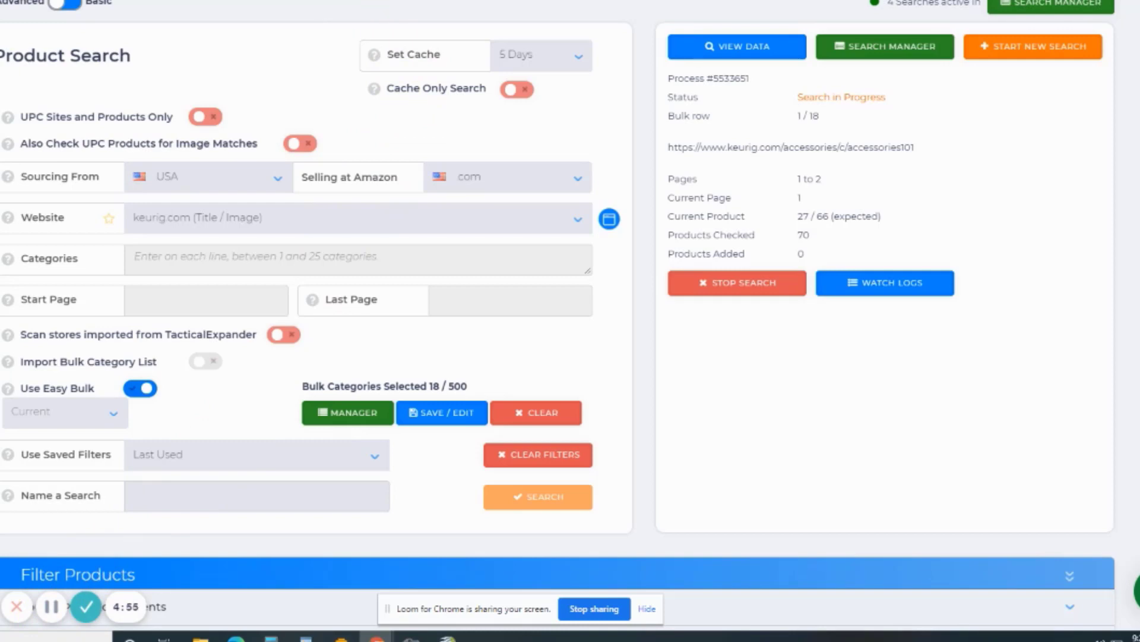
# Step: Switch to the email inbox and review the discounts, Kohl's Cash offer and exclusions in Kohl's Valentine's Day email
pyautogui.click(178, 2)
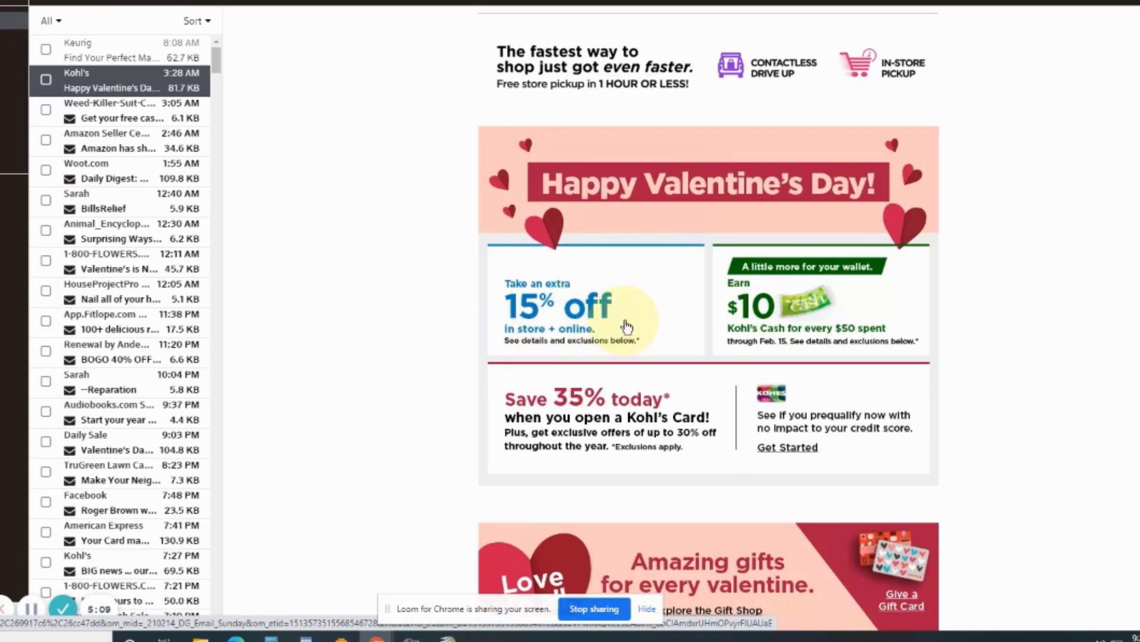
pyautogui.scroll(-7, 621, 321)
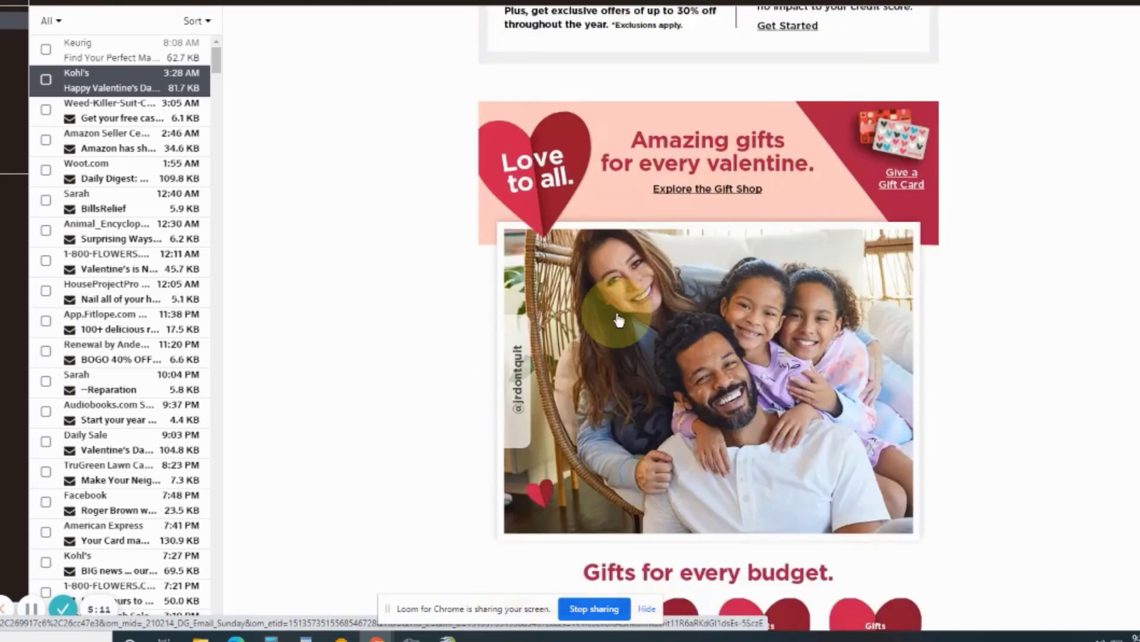
pyautogui.scroll(-20, 619, 319)
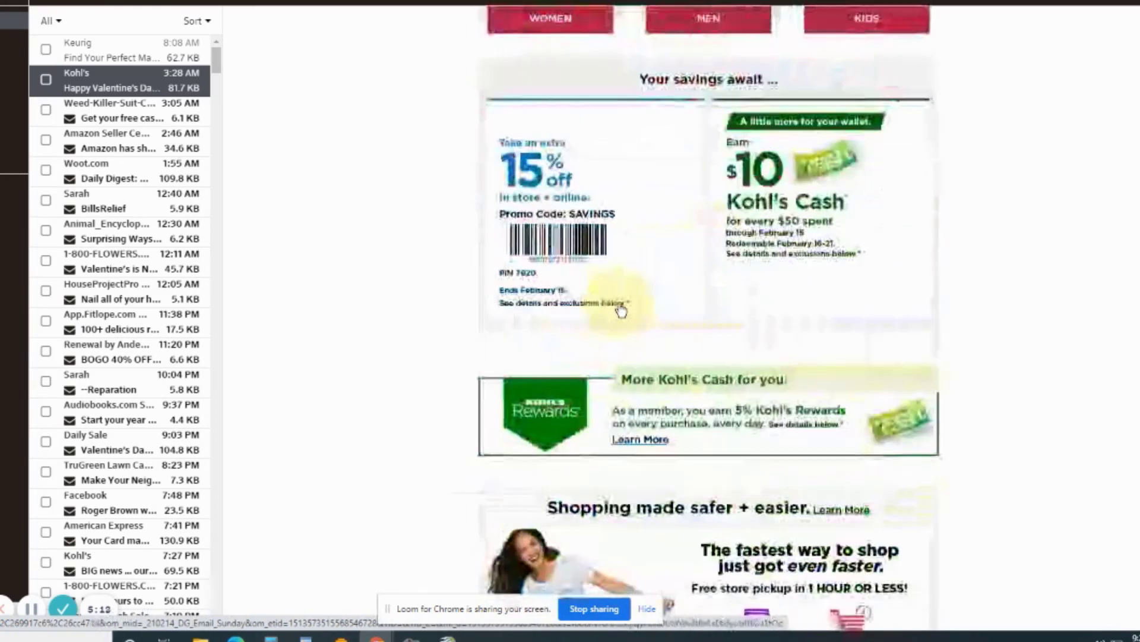
pyautogui.scroll(8, 621, 310)
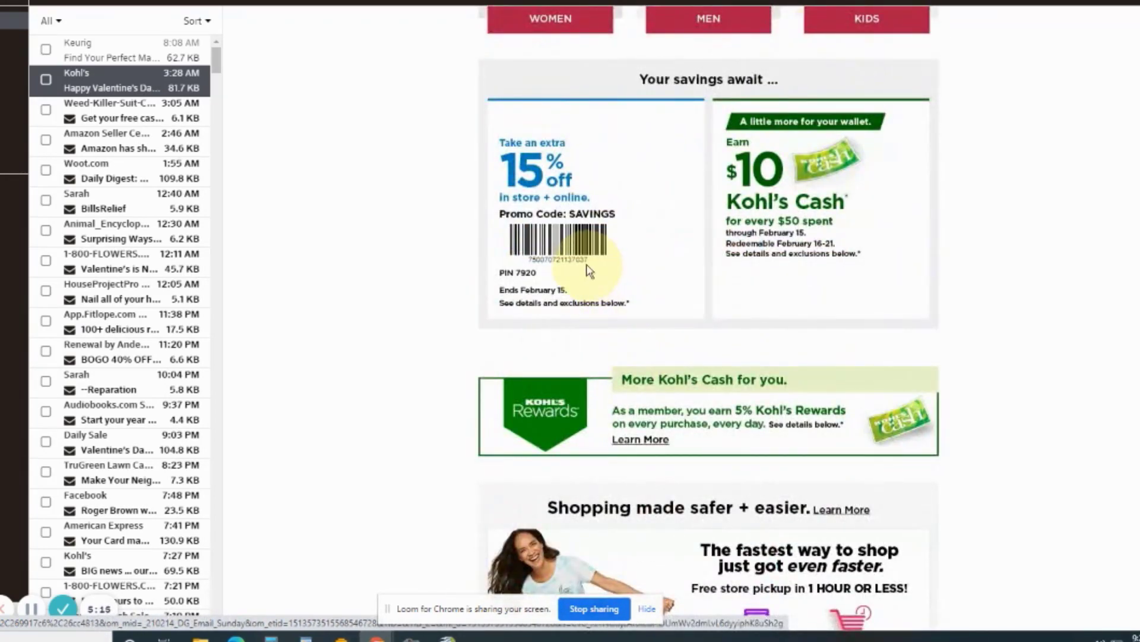
pyautogui.scroll(-1, 588, 300)
pyautogui.scroll(-9, 588, 300)
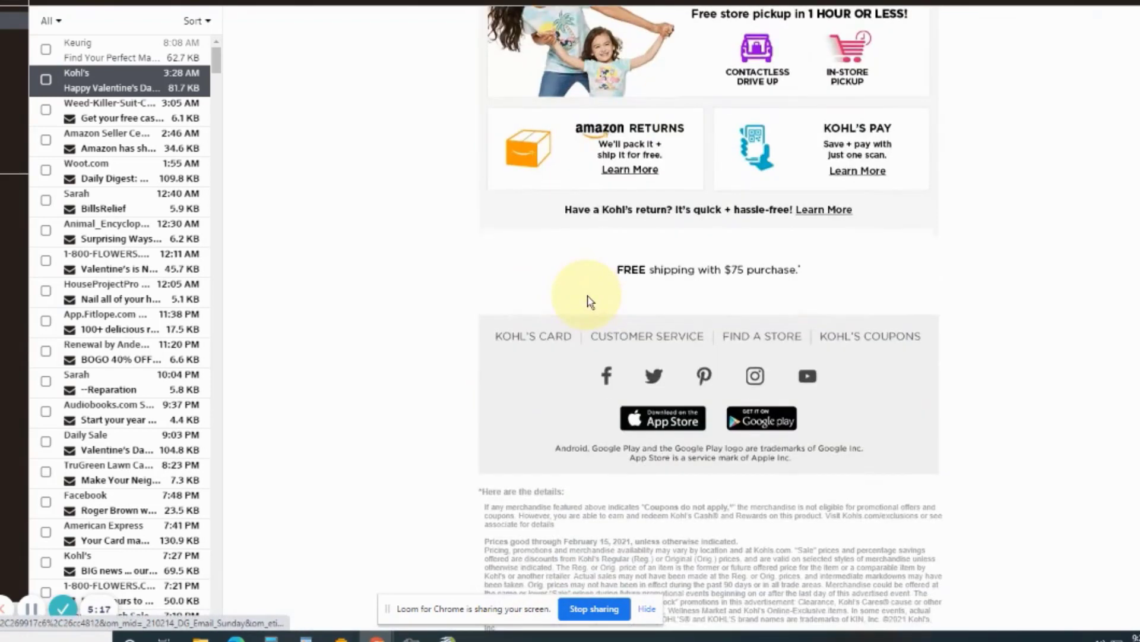
pyautogui.scroll(-4, 588, 300)
pyautogui.scroll(-5, 590, 294)
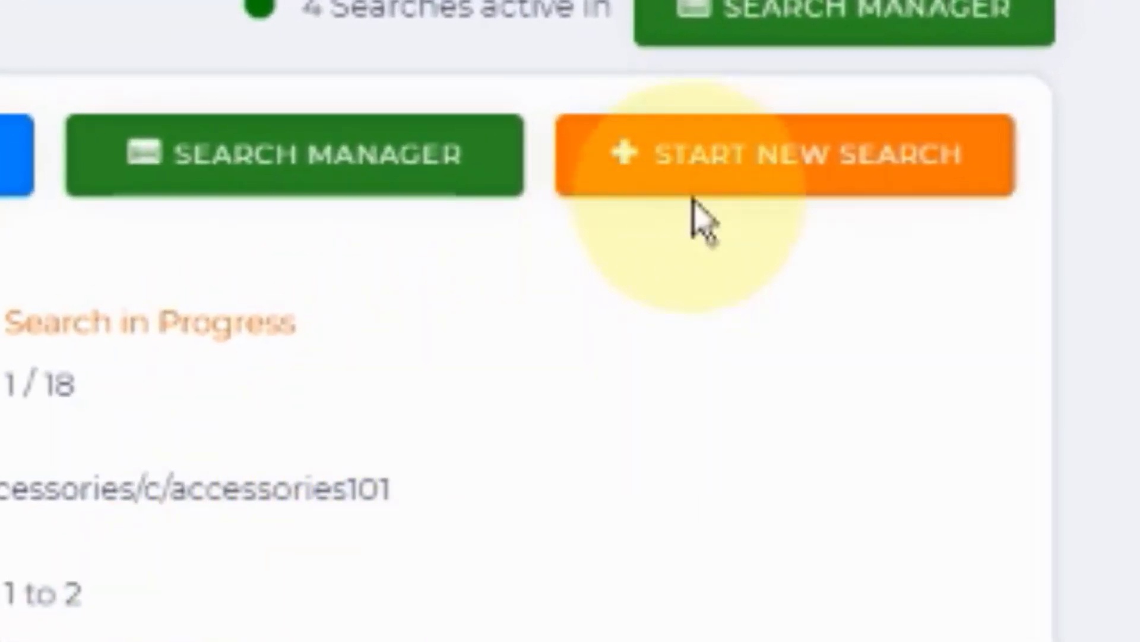
# Step: Start a new product search in Tactical Arbitrage and delete the current Easy Bulk category list
pyautogui.click(741, 162)
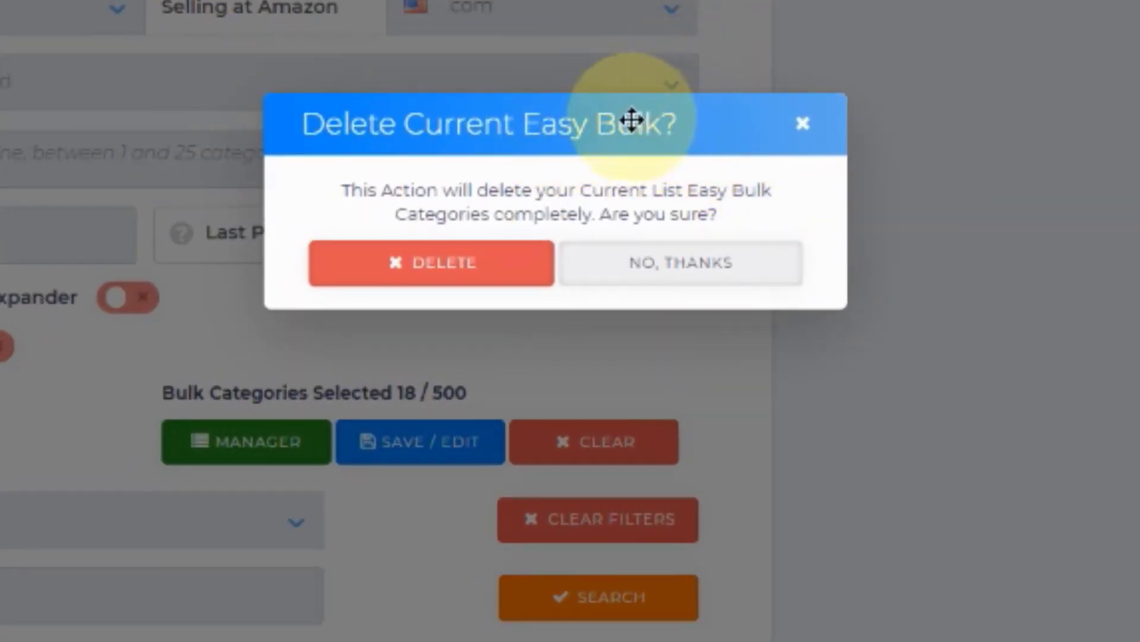
pyautogui.moveTo(587, 104); pyautogui.dragTo(738, 1)
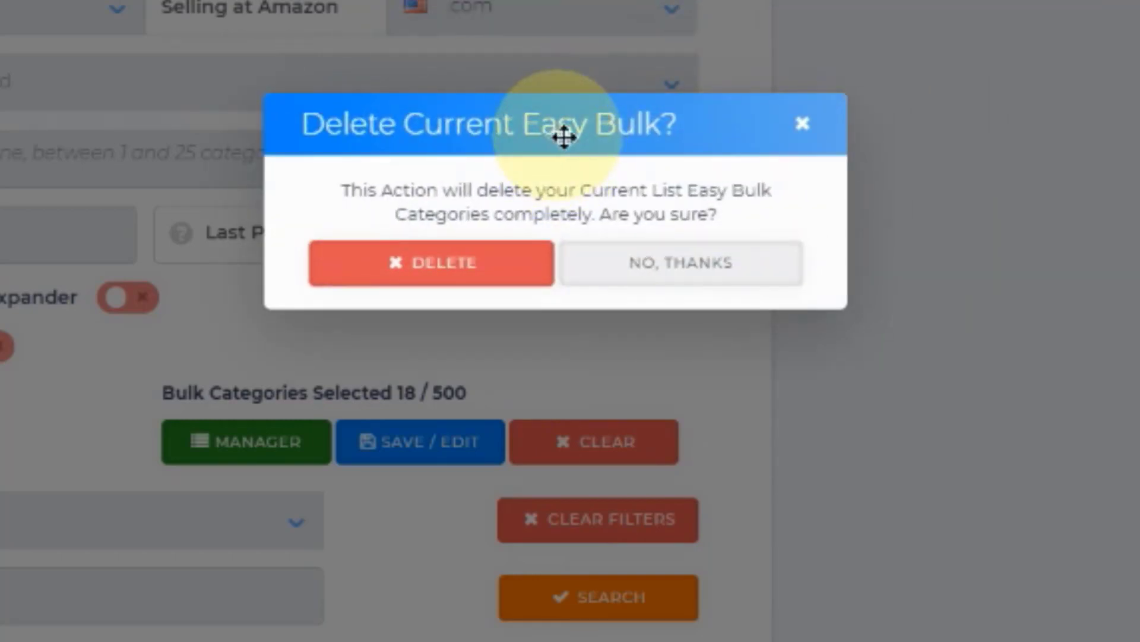
pyautogui.moveTo(563, 135); pyautogui.dragTo(795, 95)
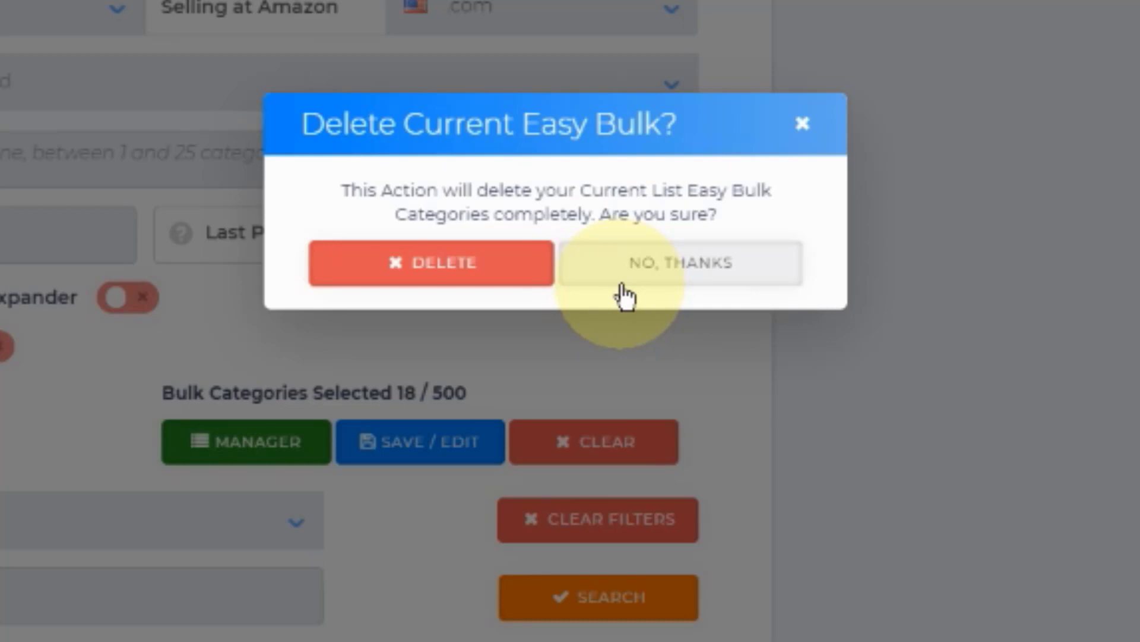
pyautogui.click(454, 273)
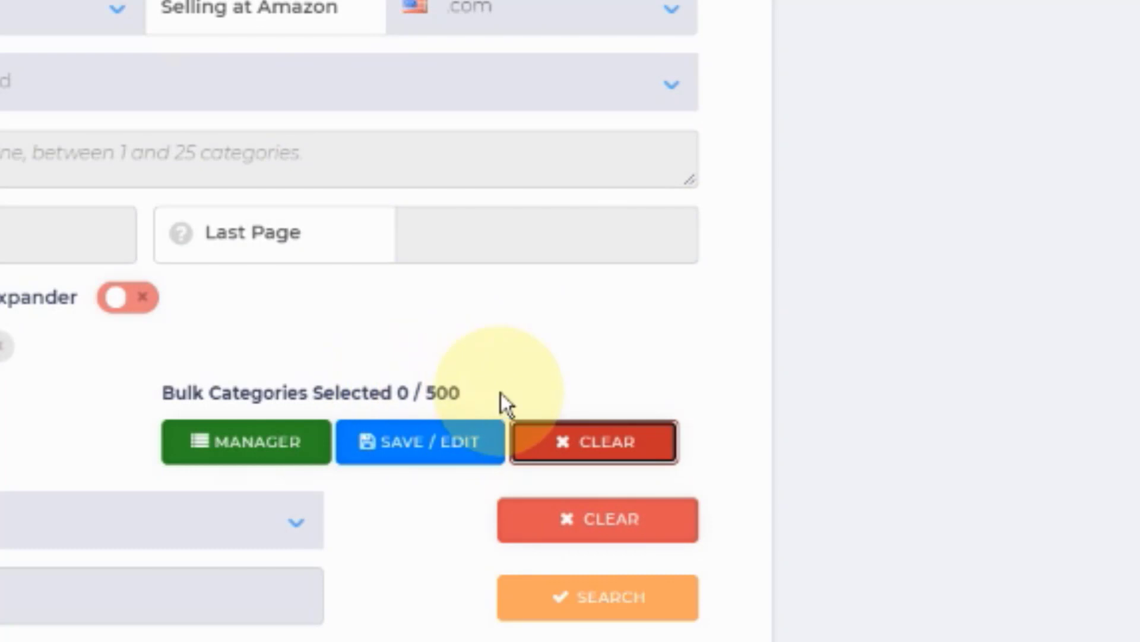
# Step: Choose kohls.com (UPC / EAN) as the source website
pyautogui.click(417, 95)
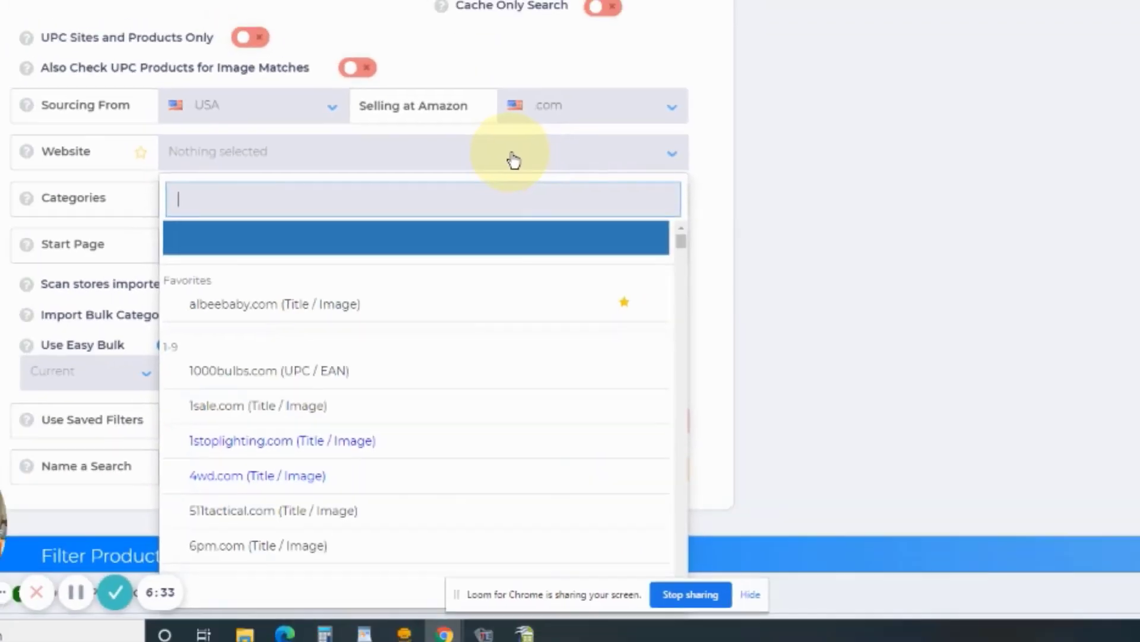
pyautogui.moveTo(681, 241); pyautogui.dragTo(728, 376)
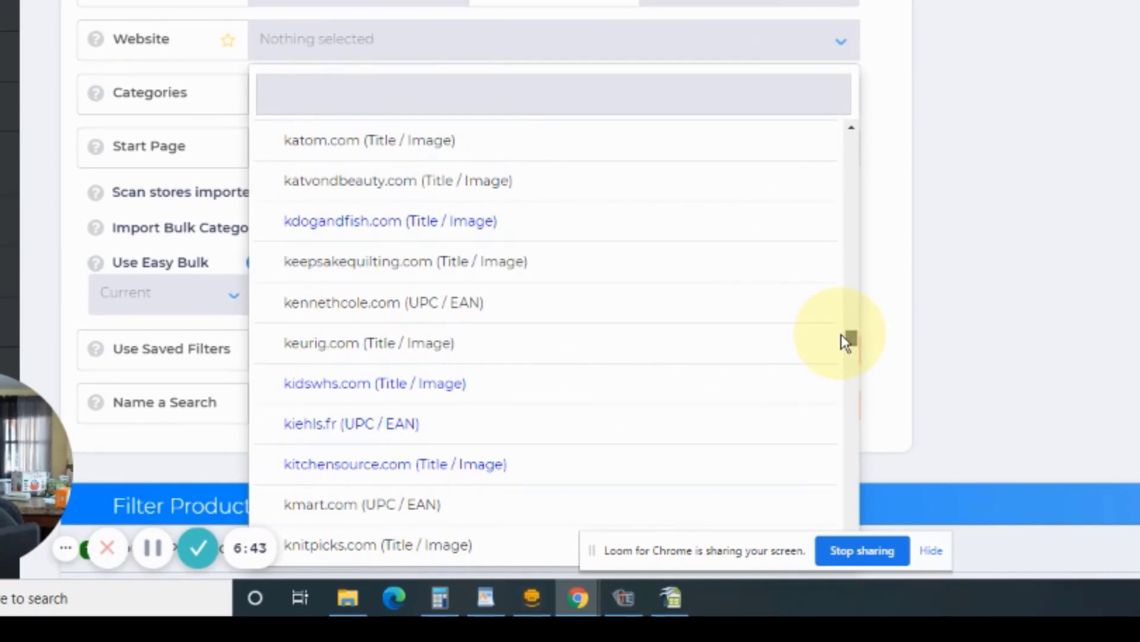
pyautogui.moveTo(841, 333); pyautogui.dragTo(841, 335)
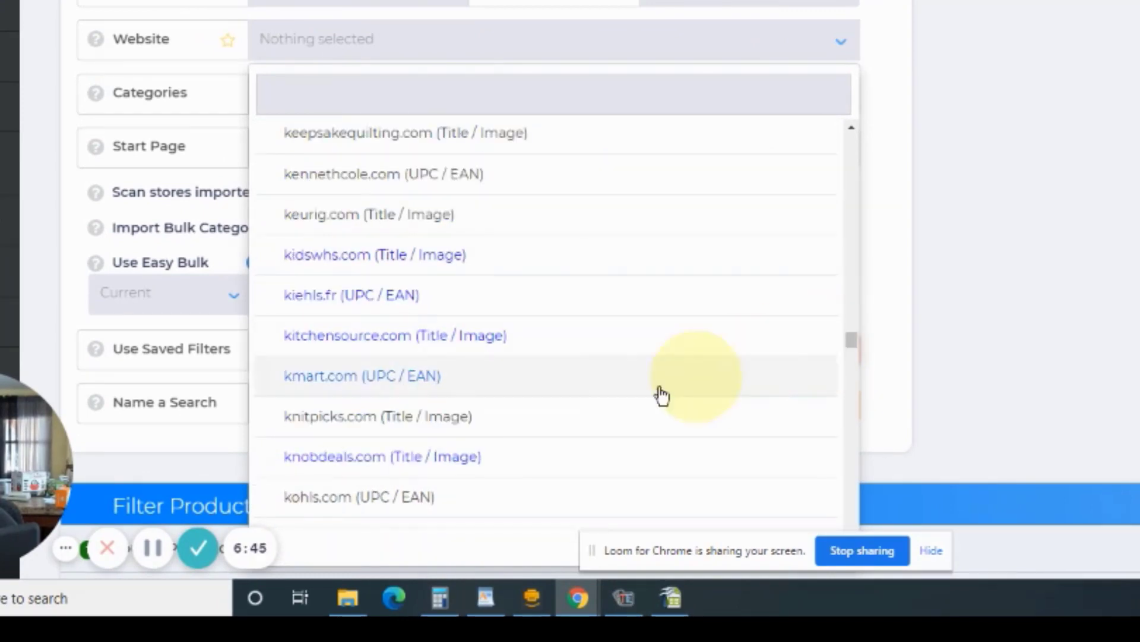
pyautogui.click(378, 509)
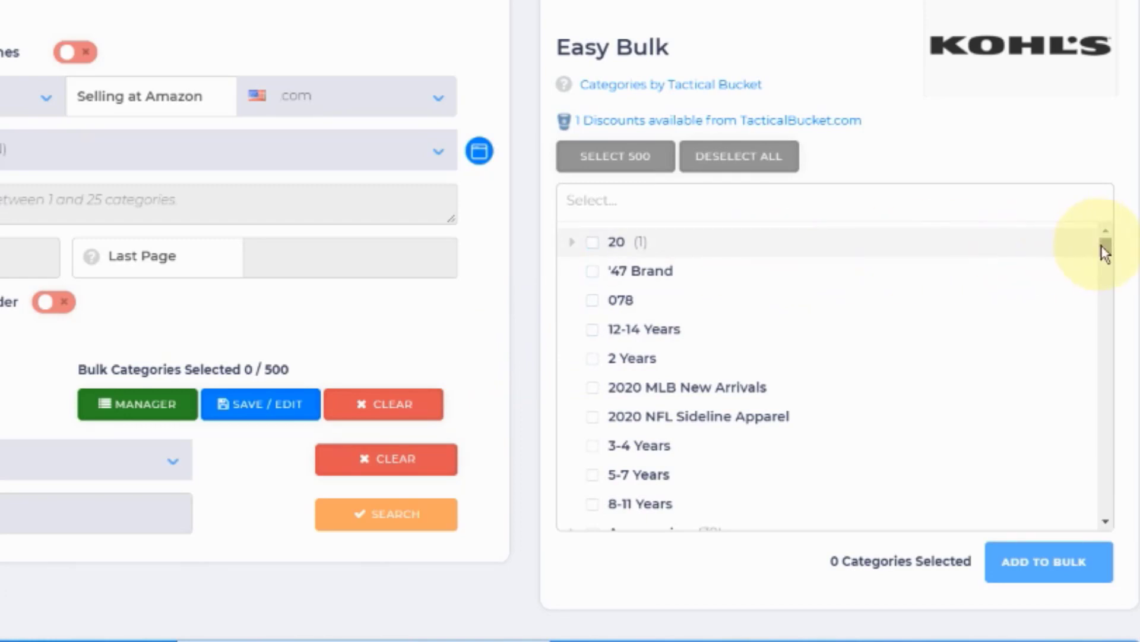
# Step: Select 500 Kohl's categories at once, check how far down the list the selection reaches, and deselect them all
pyautogui.scroll(-2, 1102, 246)
pyautogui.scroll(2, 1102, 246)
pyautogui.click(631, 178)
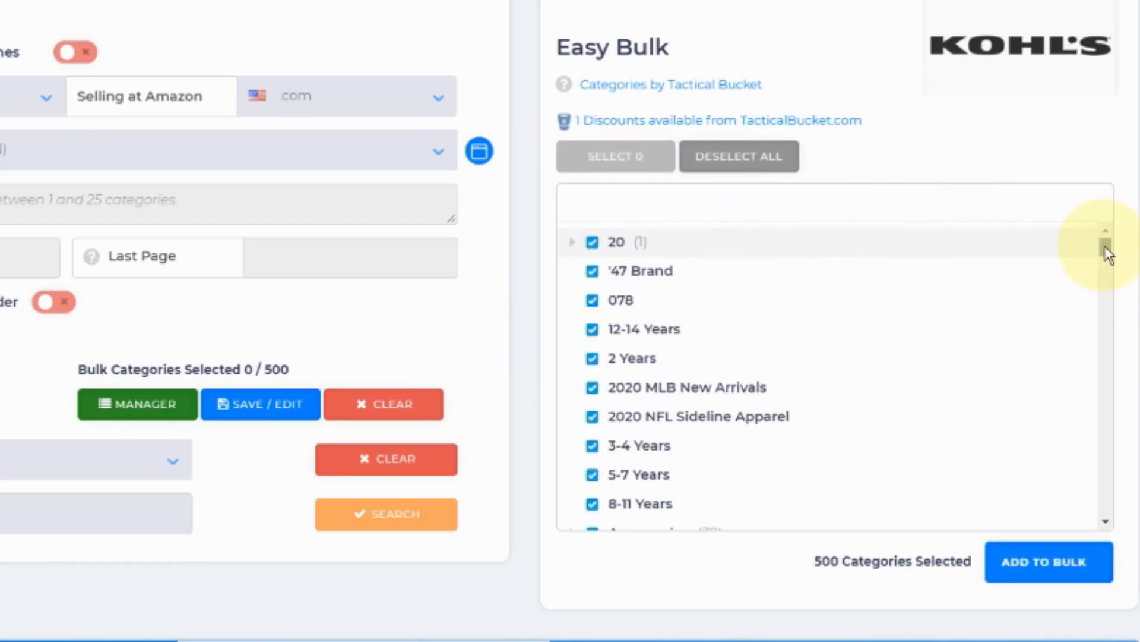
pyautogui.moveTo(1106, 253); pyautogui.dragTo(1060, 309)
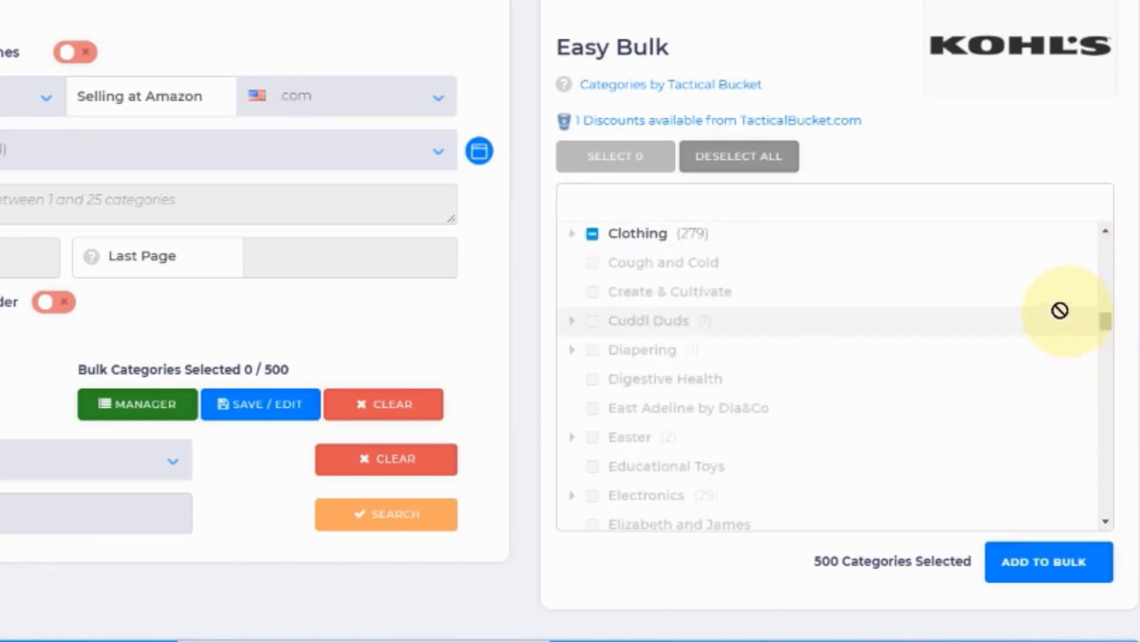
pyautogui.click(743, 177)
pyautogui.click(741, 177)
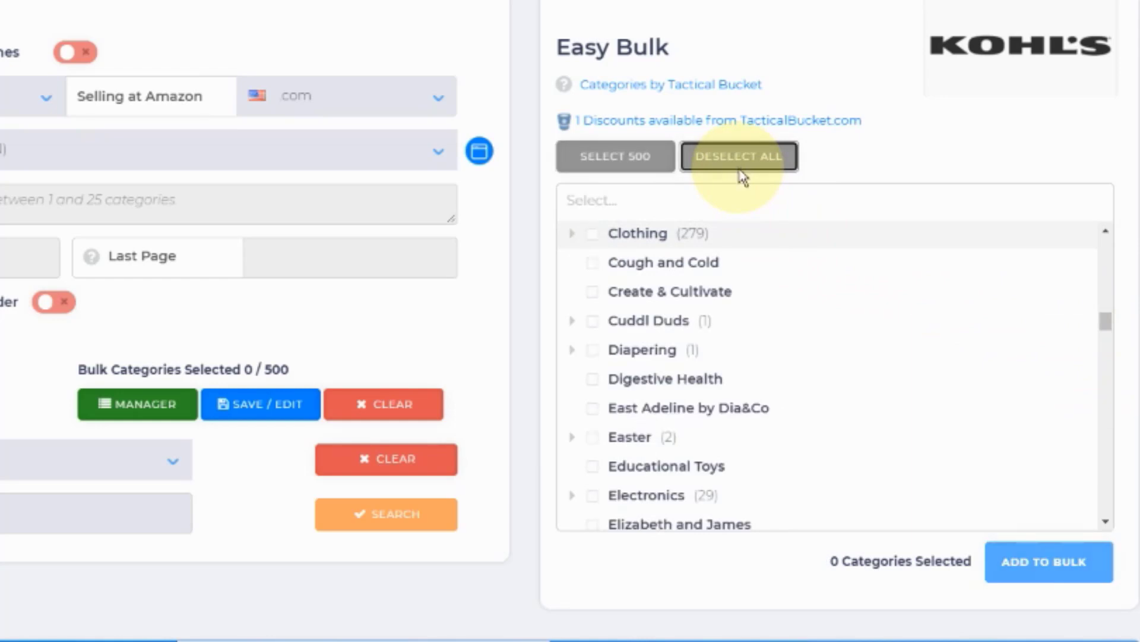
pyautogui.moveTo(1104, 321); pyautogui.dragTo(1102, 247)
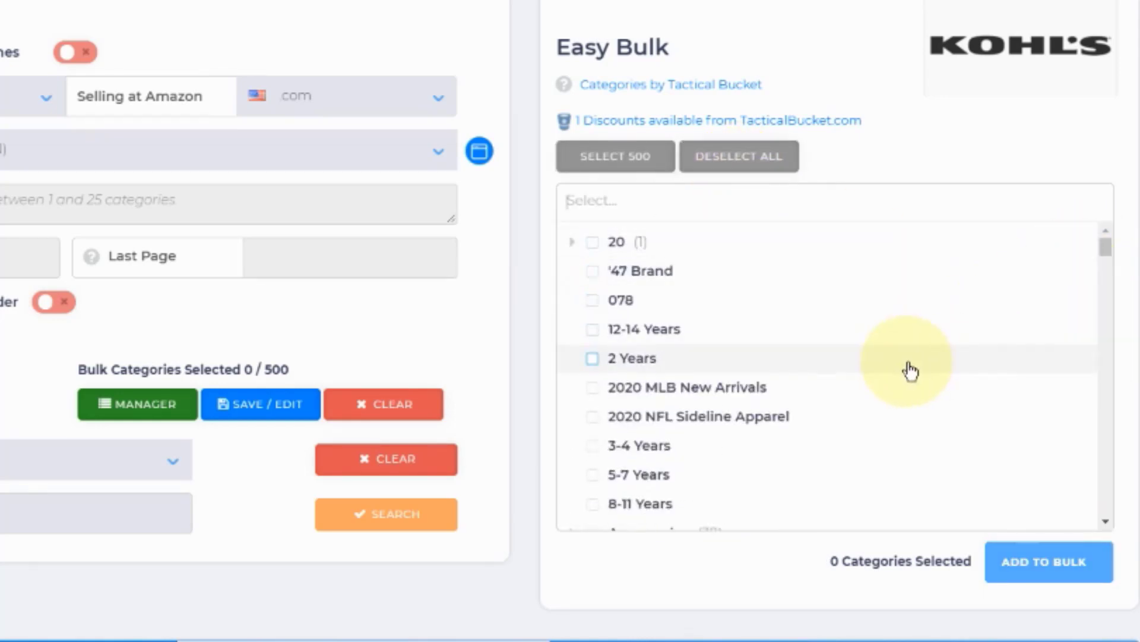
# Step: Expand the Accessories category in the Kohl's Easy Bulk list and select its Clearance subcategory
pyautogui.scroll(-3, 908, 369)
pyautogui.scroll(-3, 909, 372)
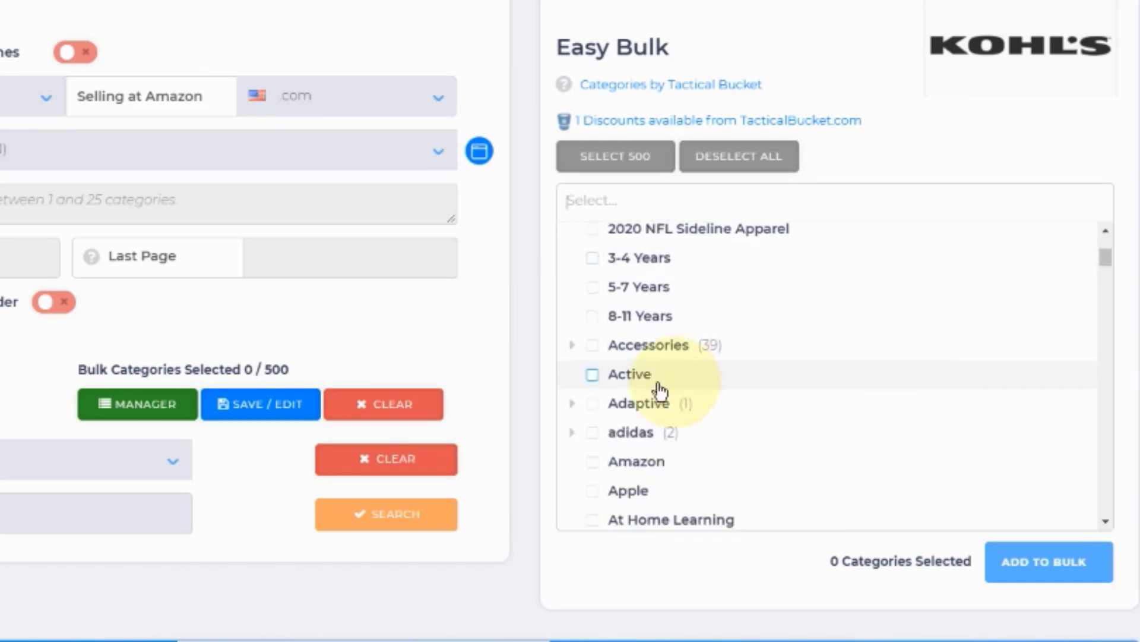
pyautogui.click(572, 346)
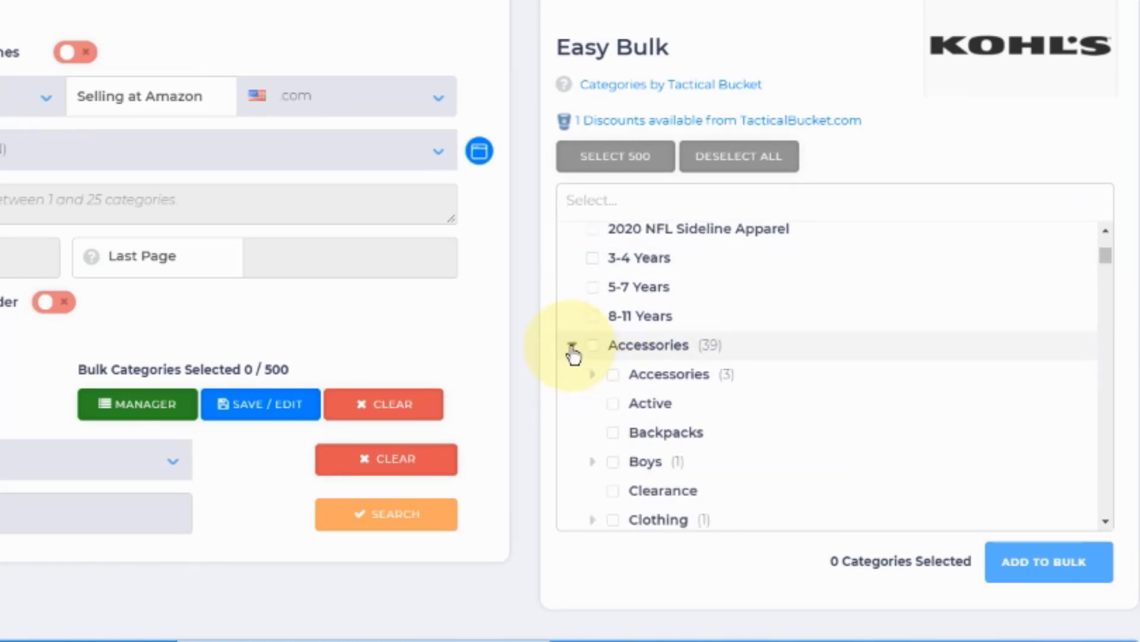
pyautogui.scroll(-3, 735, 339)
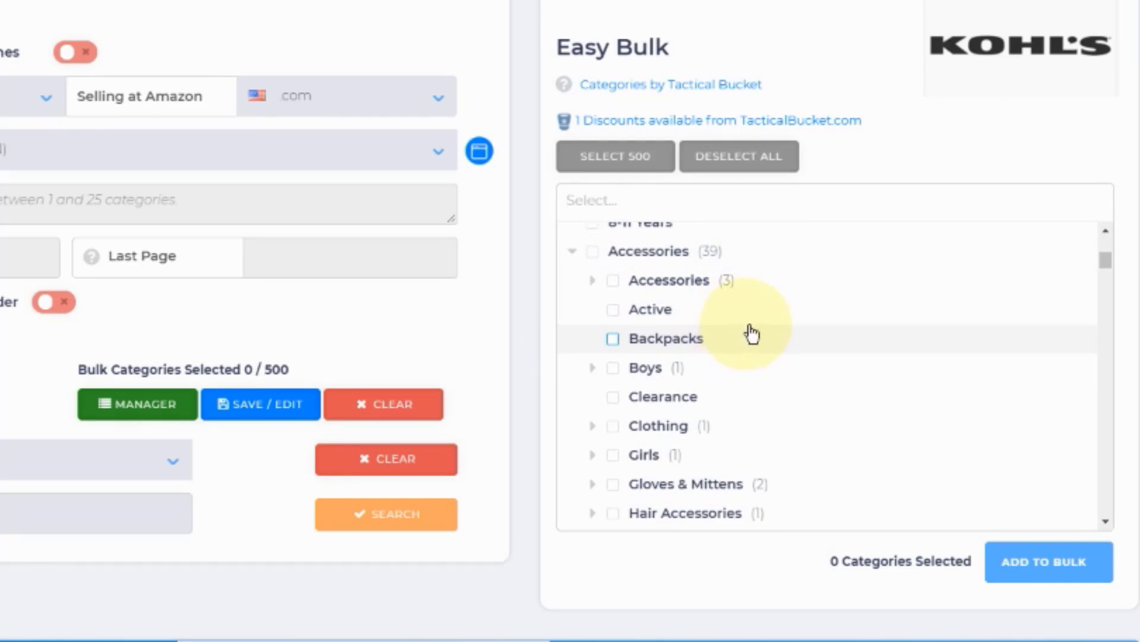
pyautogui.click(613, 397)
# Step: Look through the other Accessories subcategories, from Backpacks to Womens, for further categories to include
pyautogui.scroll(-3, 752, 389)
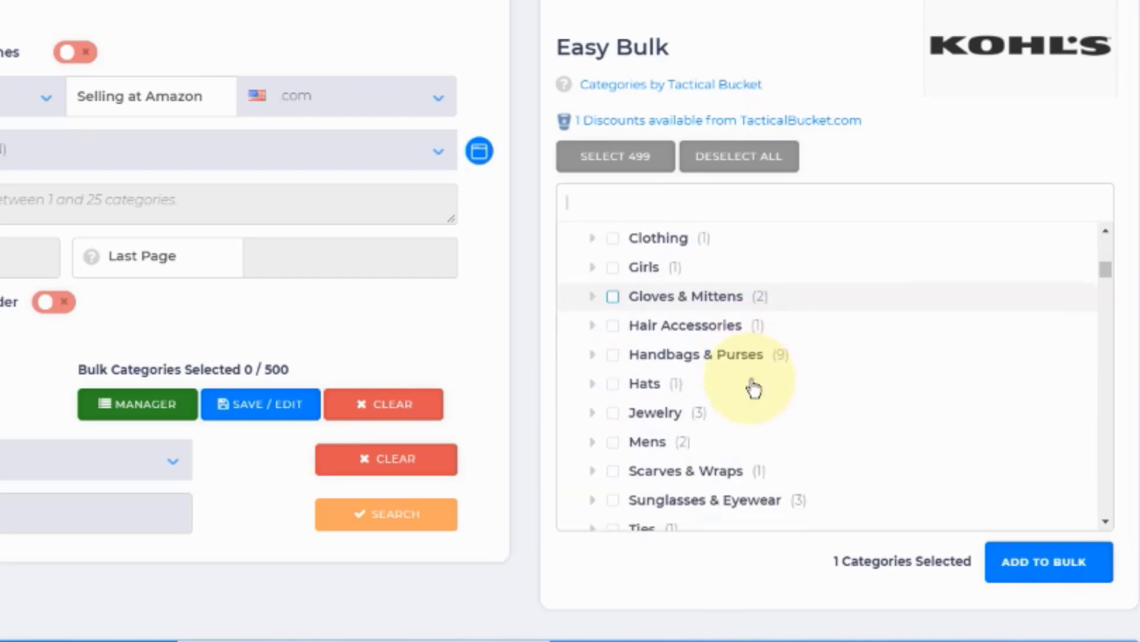
pyautogui.scroll(3, 754, 387)
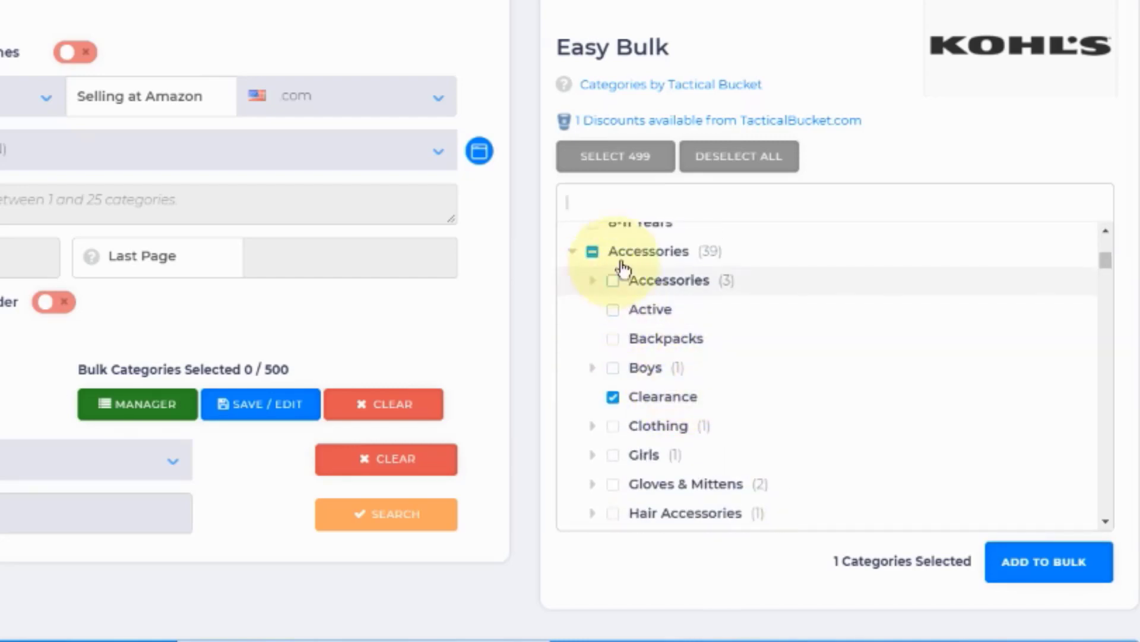
pyautogui.scroll(-5, 713, 332)
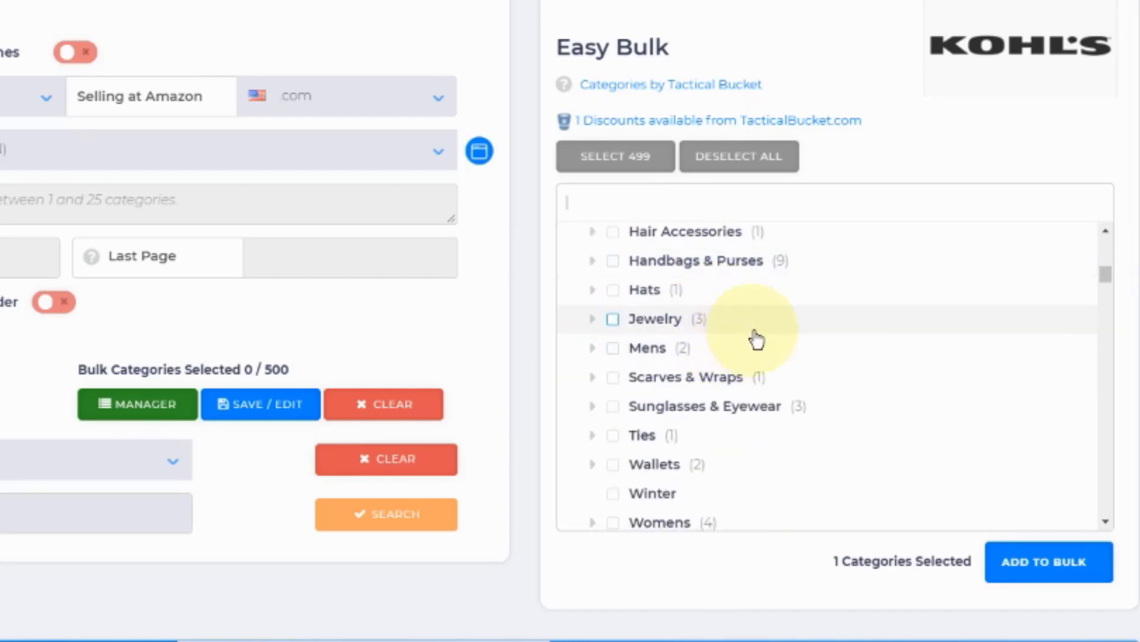
pyautogui.scroll(5, 759, 334)
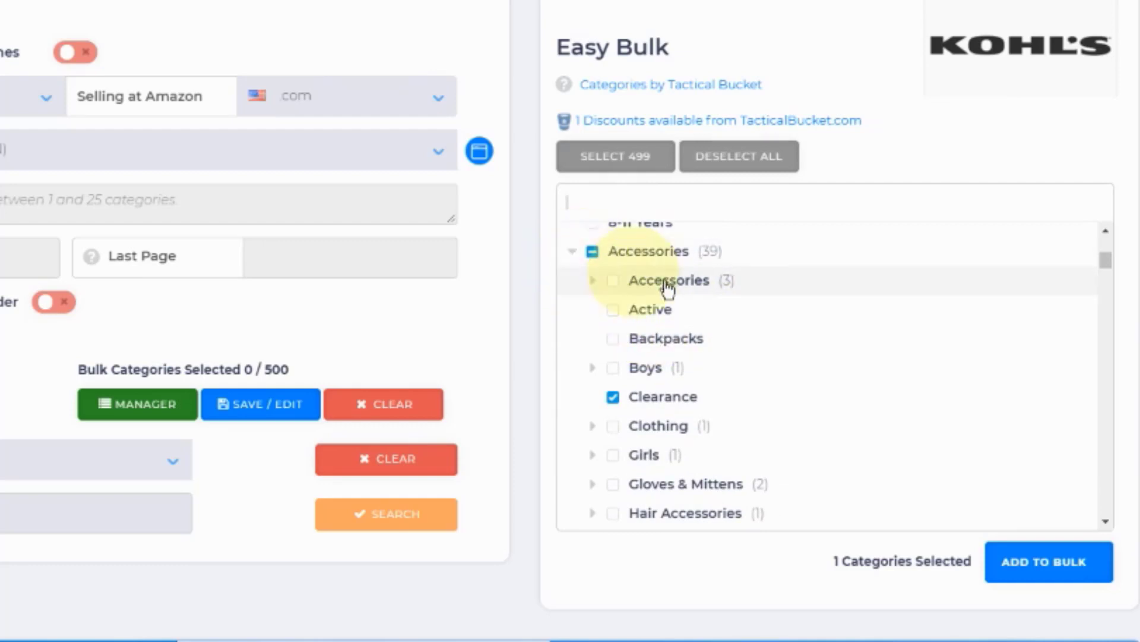
pyautogui.scroll(-3, 764, 336)
pyautogui.scroll(5, 804, 313)
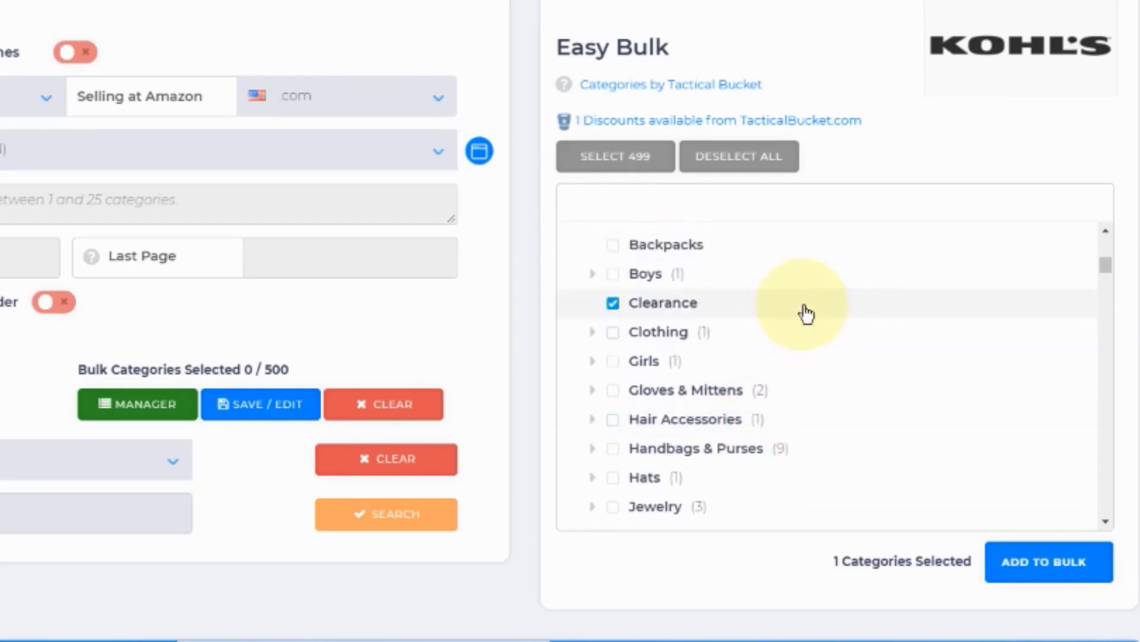
pyautogui.scroll(-3, 806, 312)
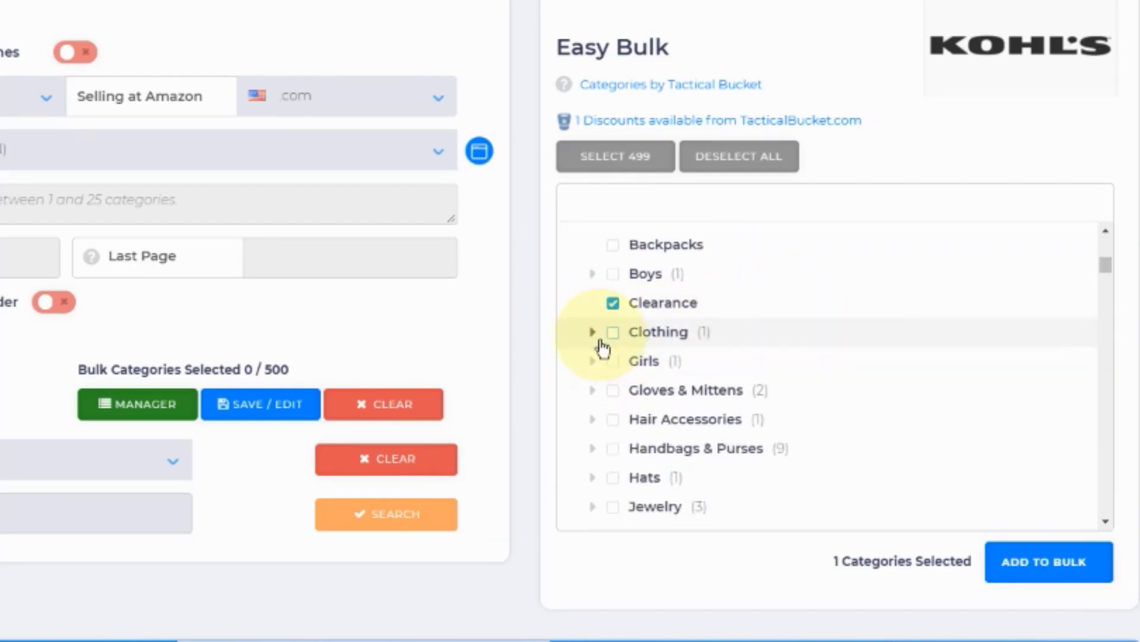
# Step: Check the subcategories of Handbags & Purses and the rest of the Accessories list down to Womens
pyautogui.scroll(-3, 797, 382)
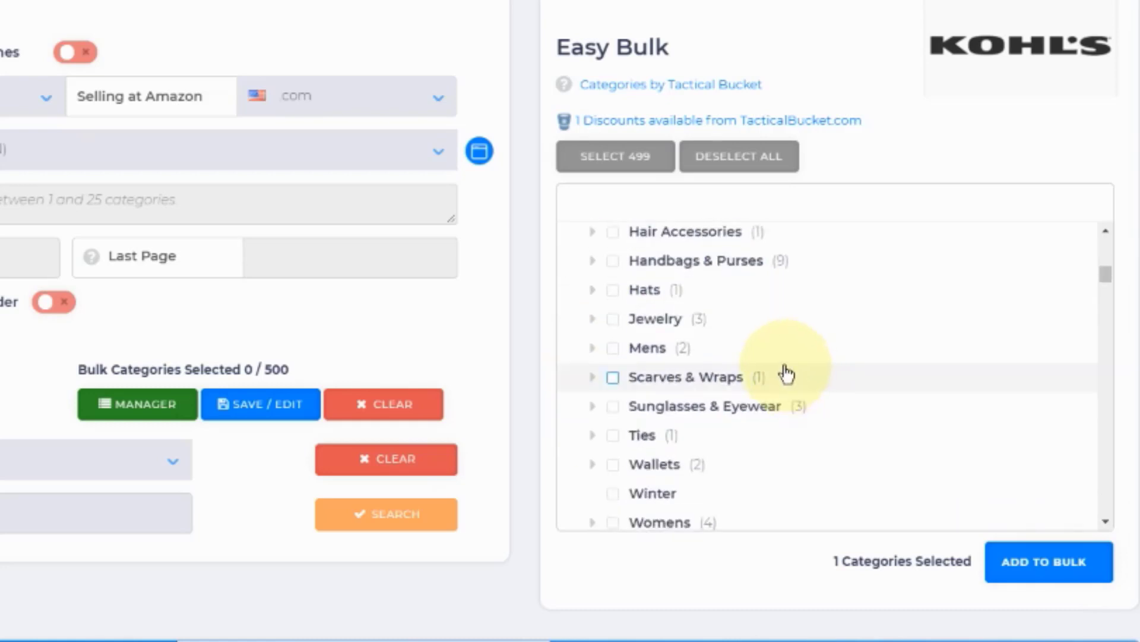
pyautogui.scroll(2, 634, 382)
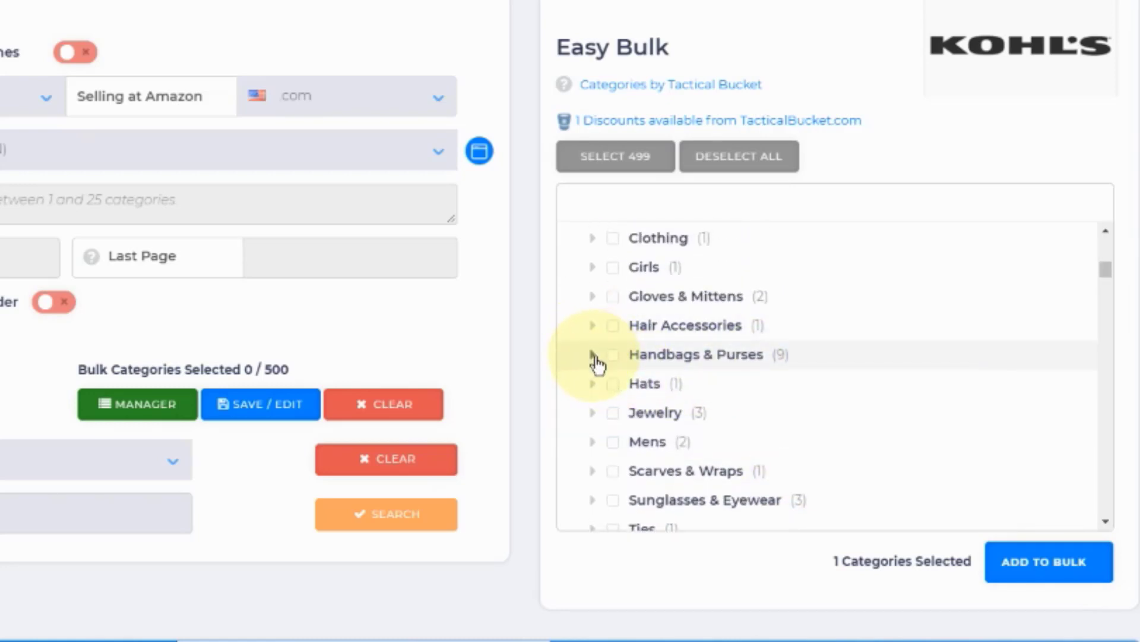
pyautogui.click(593, 355)
pyautogui.click(592, 355)
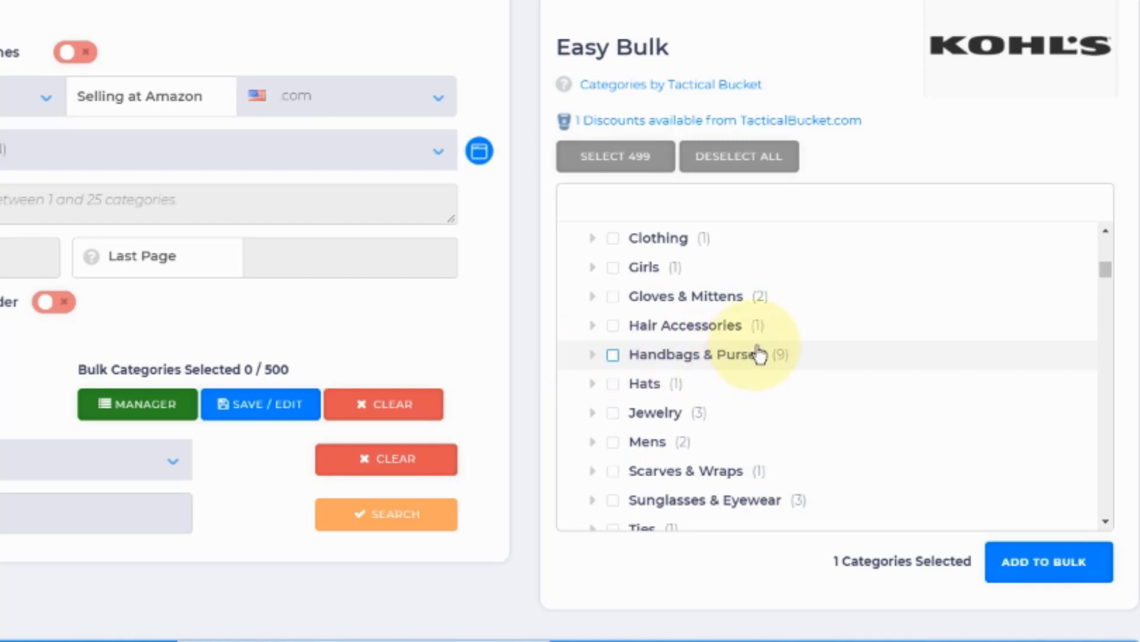
pyautogui.scroll(-2, 761, 355)
pyautogui.scroll(-2, 761, 355)
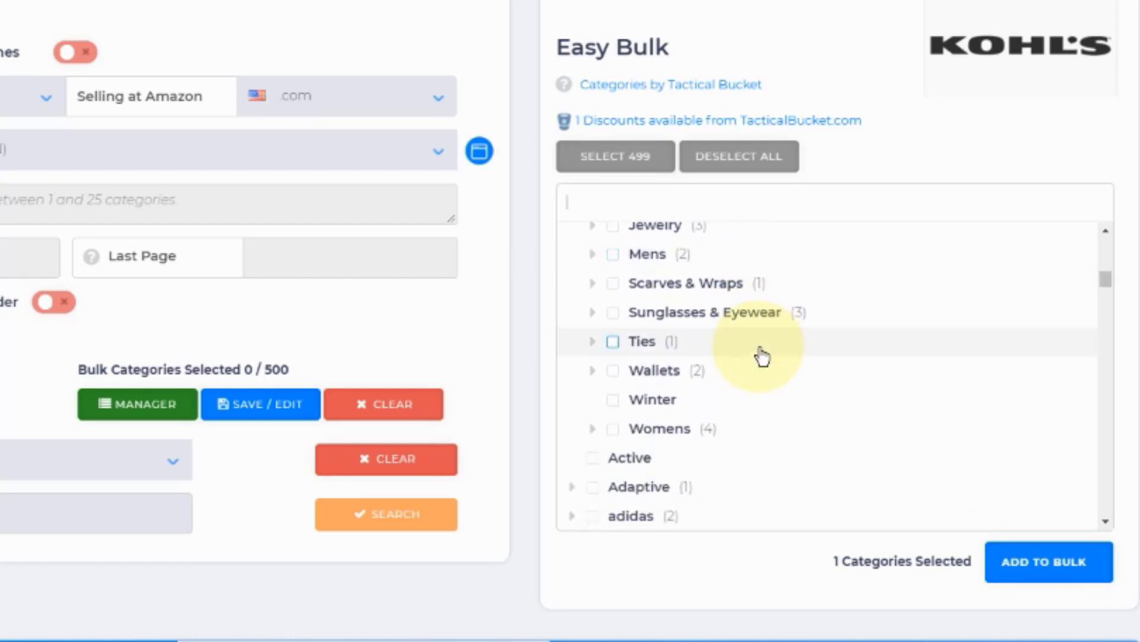
pyautogui.scroll(10, 764, 355)
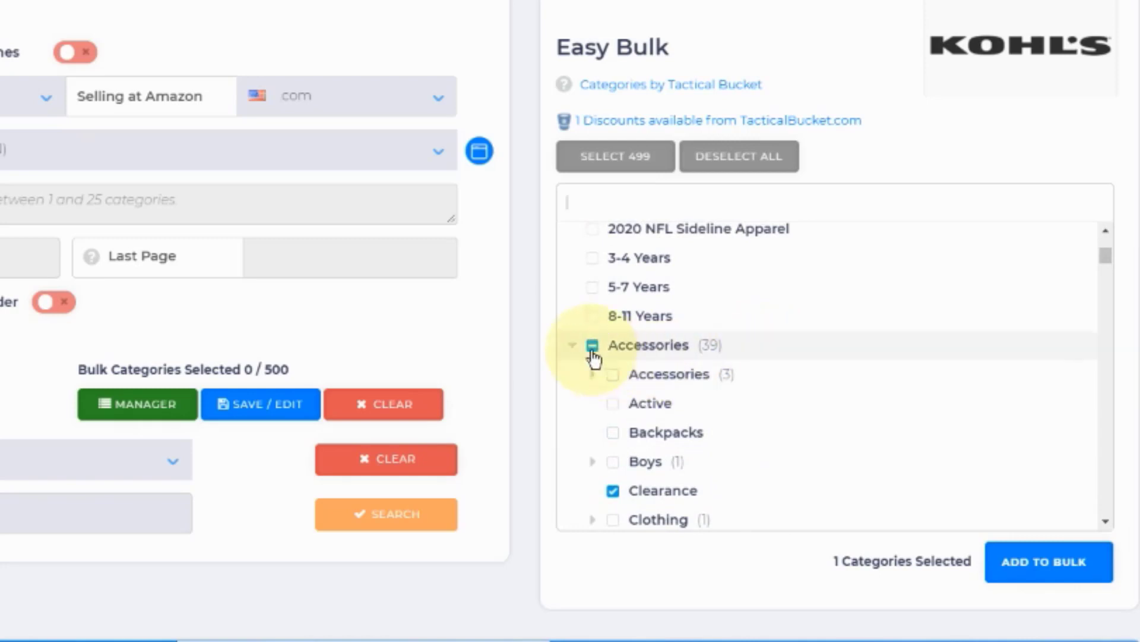
# Step: Collapse the Accessories category and select it as a whole instead of only its Clearance subcategory
pyautogui.click(573, 346)
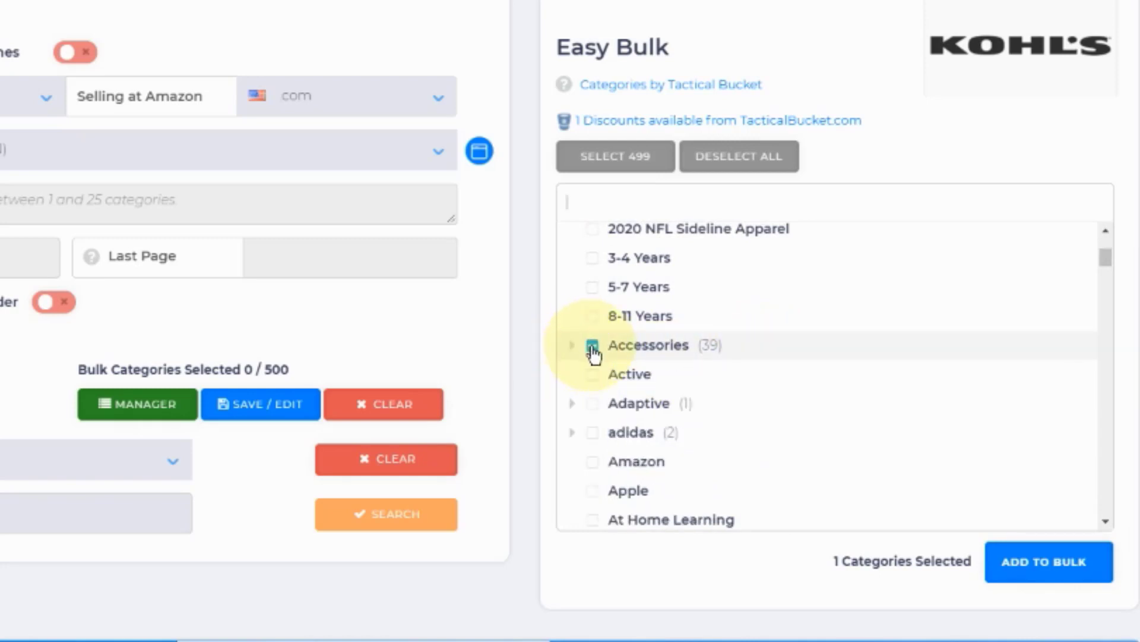
pyautogui.click(592, 347)
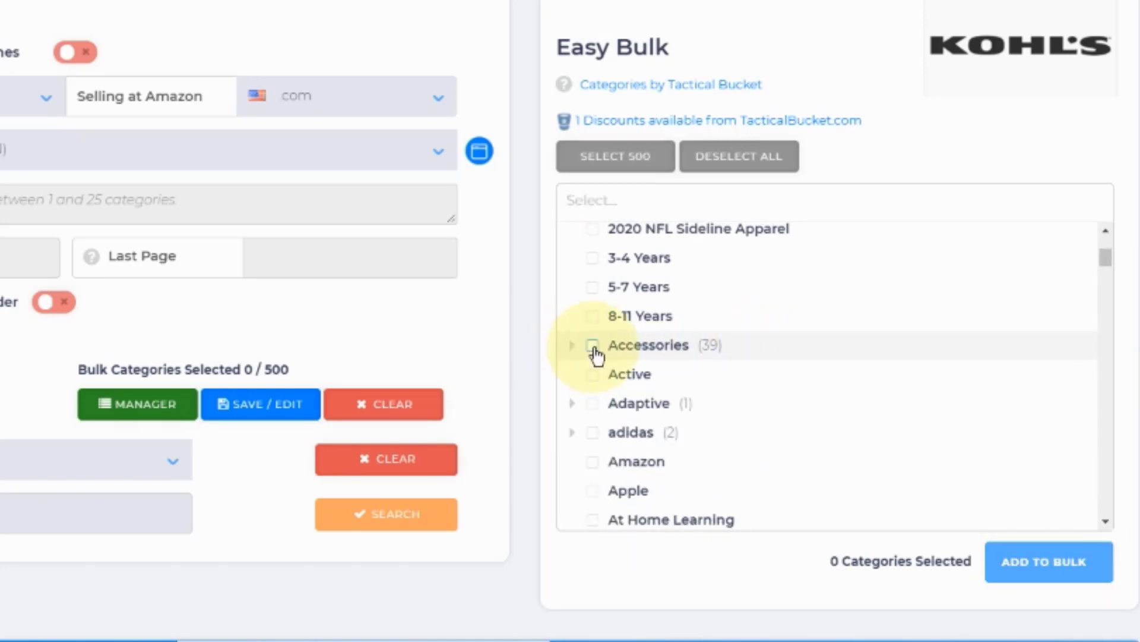
pyautogui.click(593, 347)
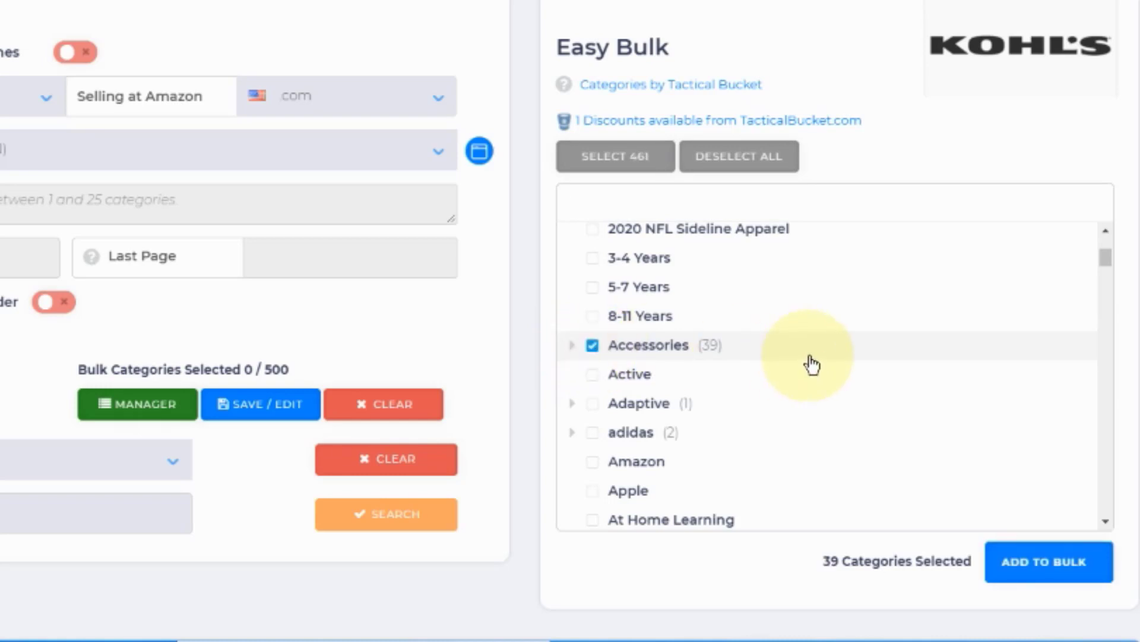
# Step: Add the Baby and Baby Gear categories to the Kohl's selection
pyautogui.scroll(-3, 802, 362)
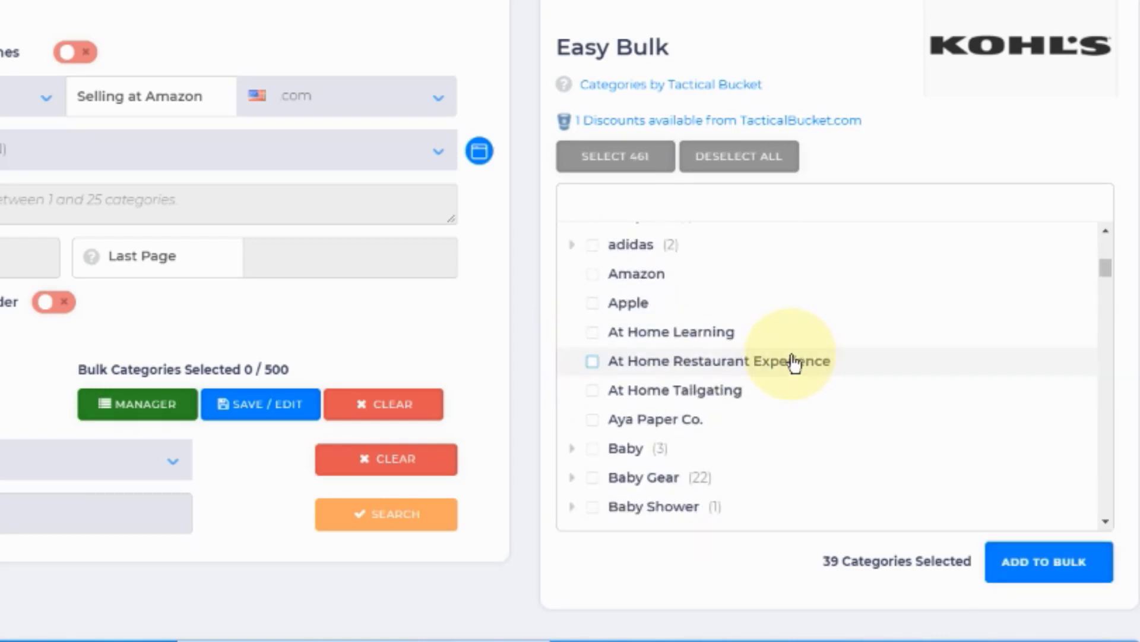
pyautogui.scroll(2, 794, 362)
pyautogui.scroll(-2, 796, 363)
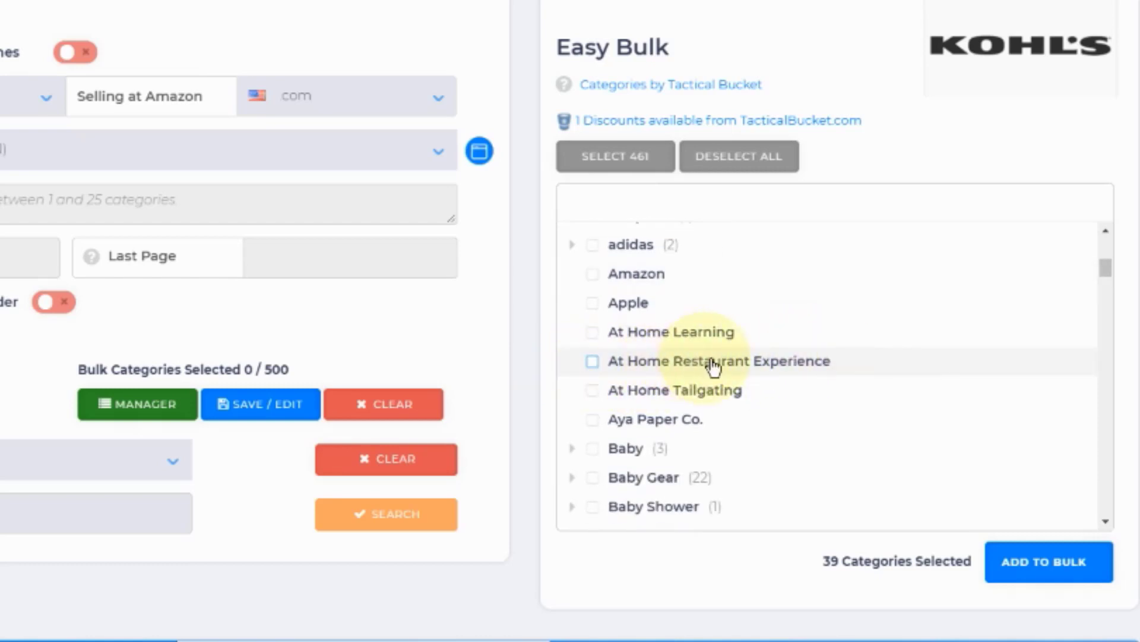
pyautogui.scroll(-2, 713, 365)
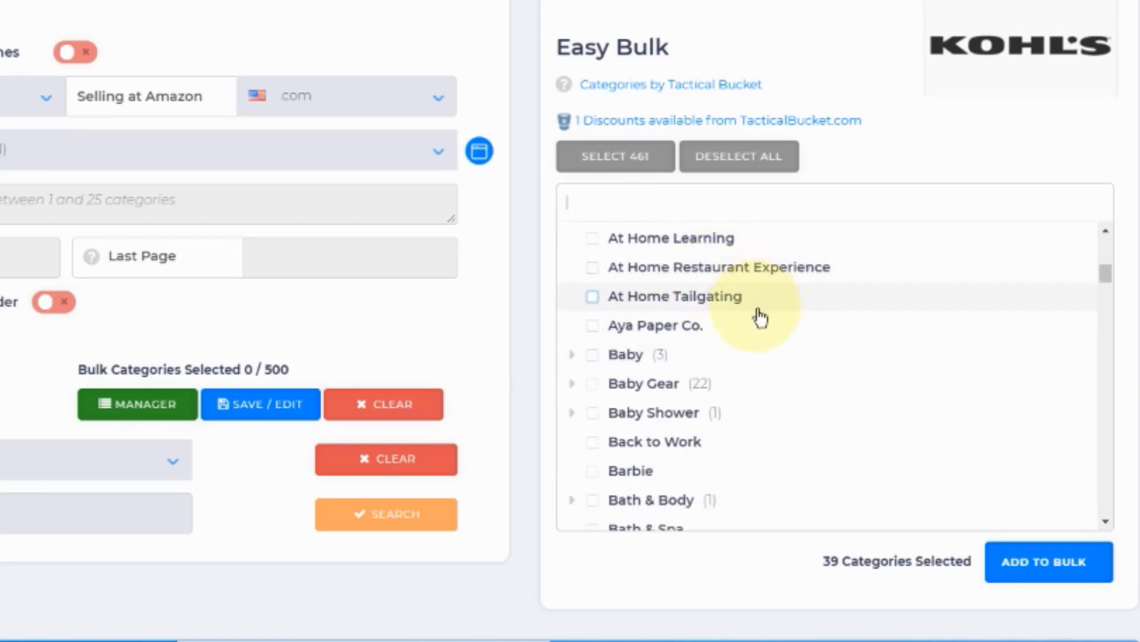
pyautogui.scroll(-2, 731, 367)
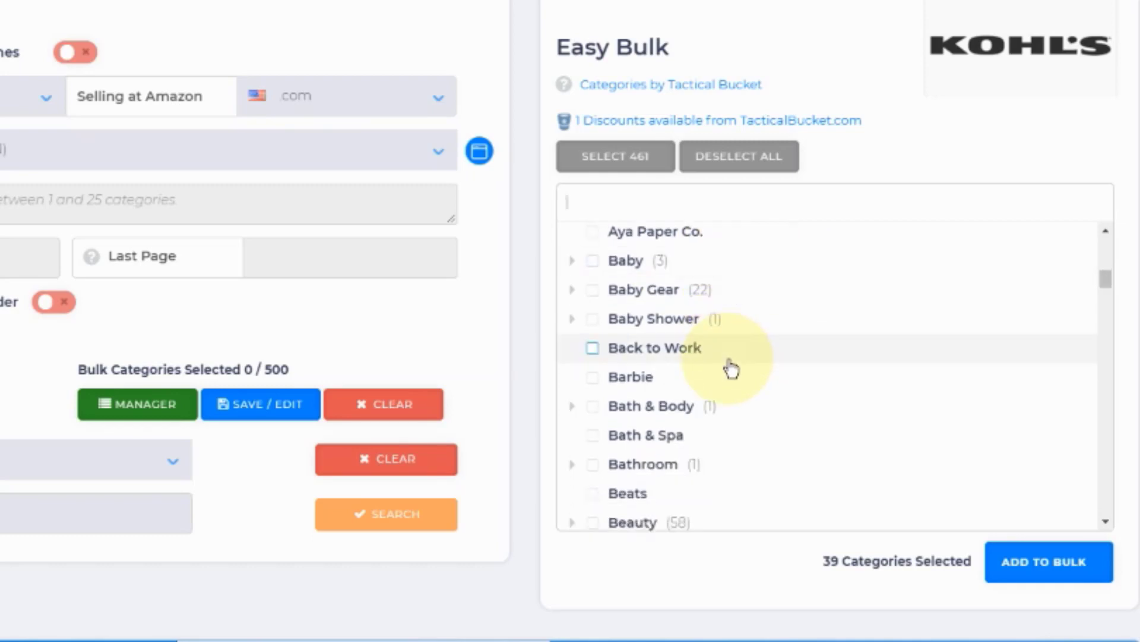
pyautogui.click(593, 262)
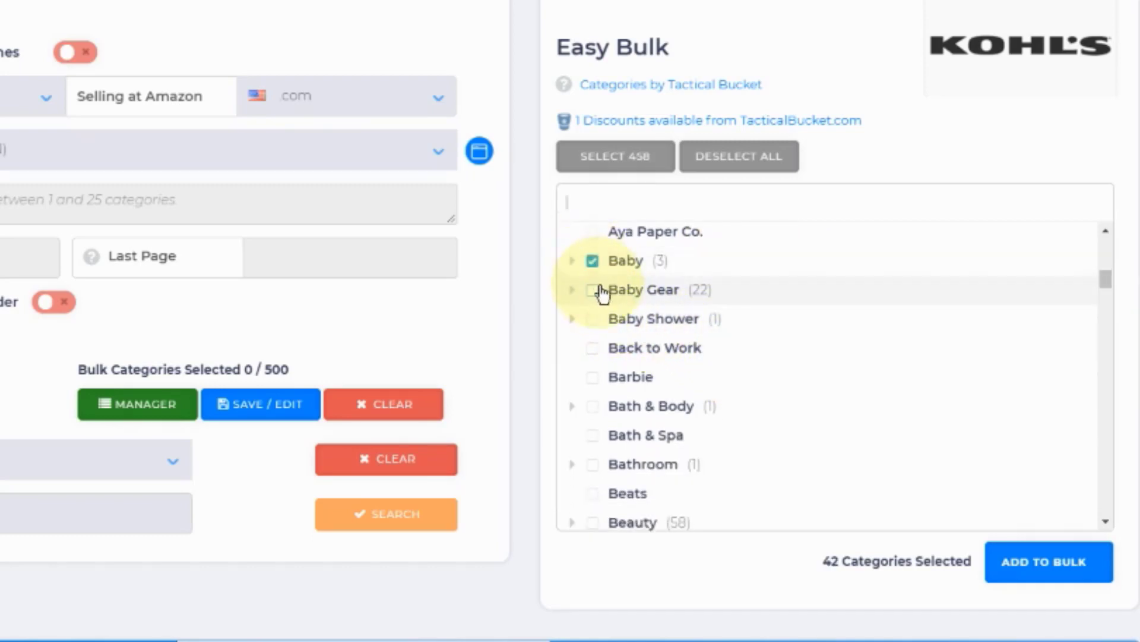
pyautogui.click(594, 297)
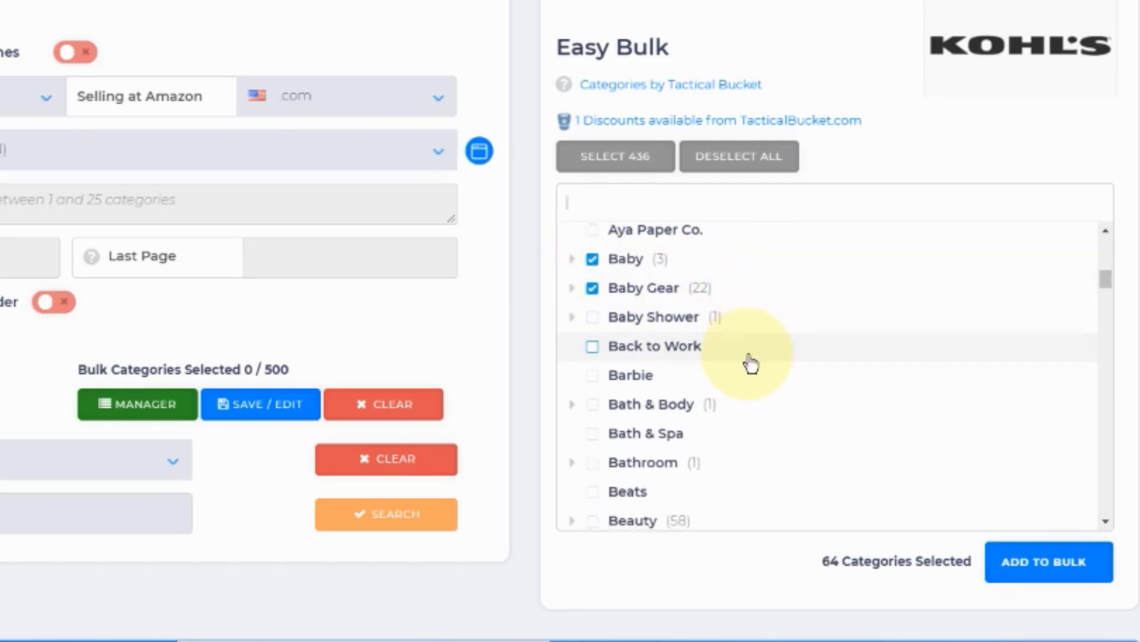
# Step: Check the subcategories of Bath & Body and Bathroom, and select both categories
pyautogui.scroll(-2, 751, 363)
pyautogui.click(574, 314)
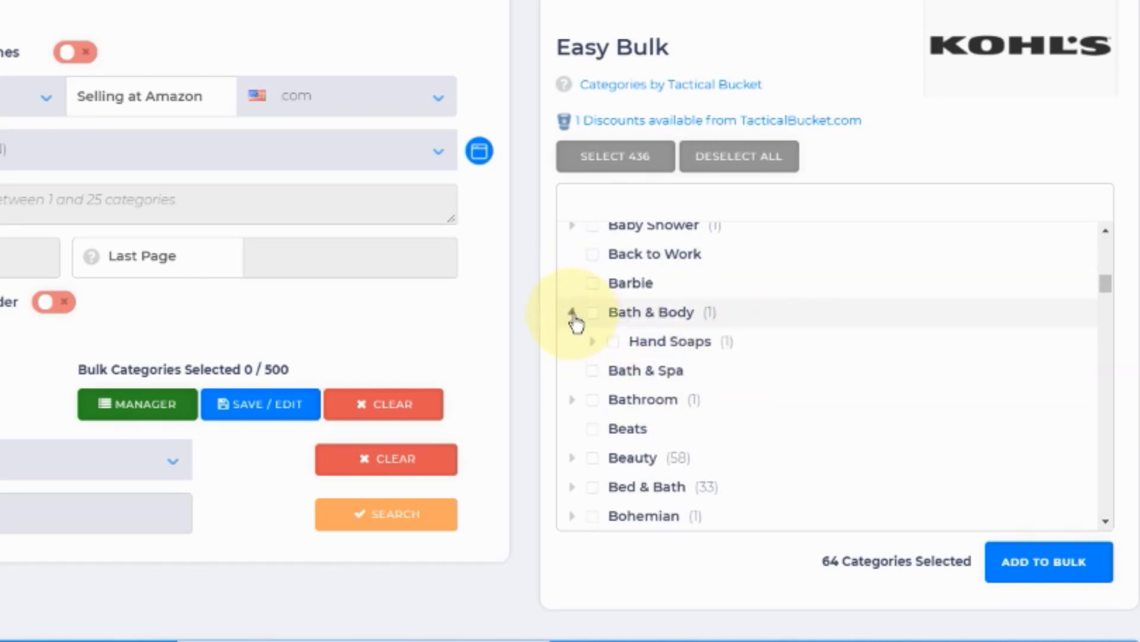
pyautogui.click(573, 314)
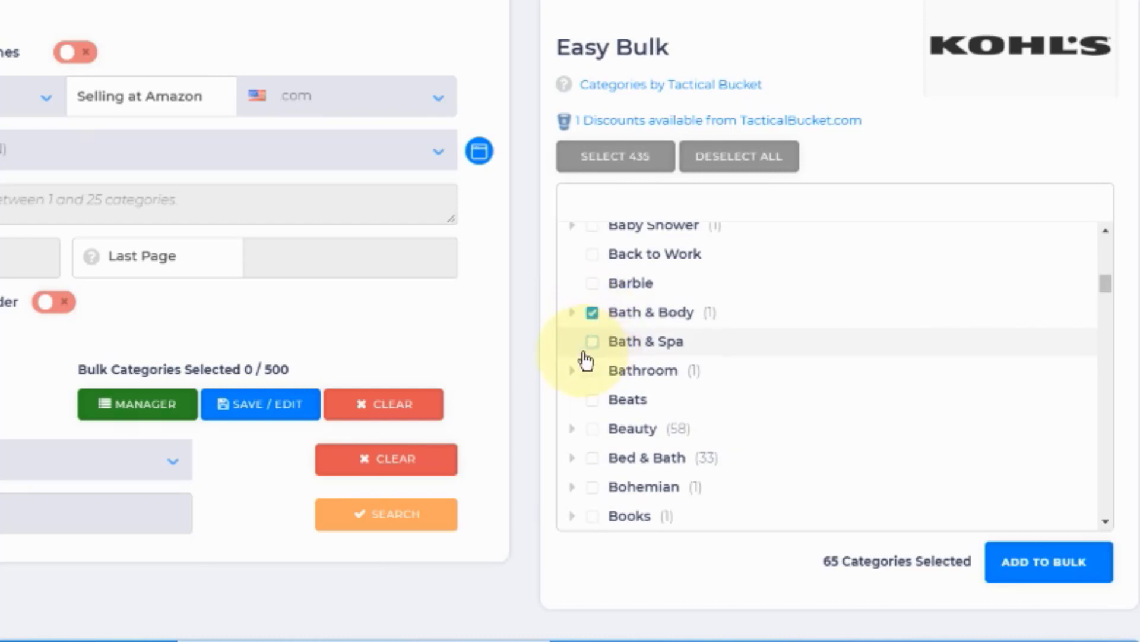
pyautogui.scroll(-2, 713, 353)
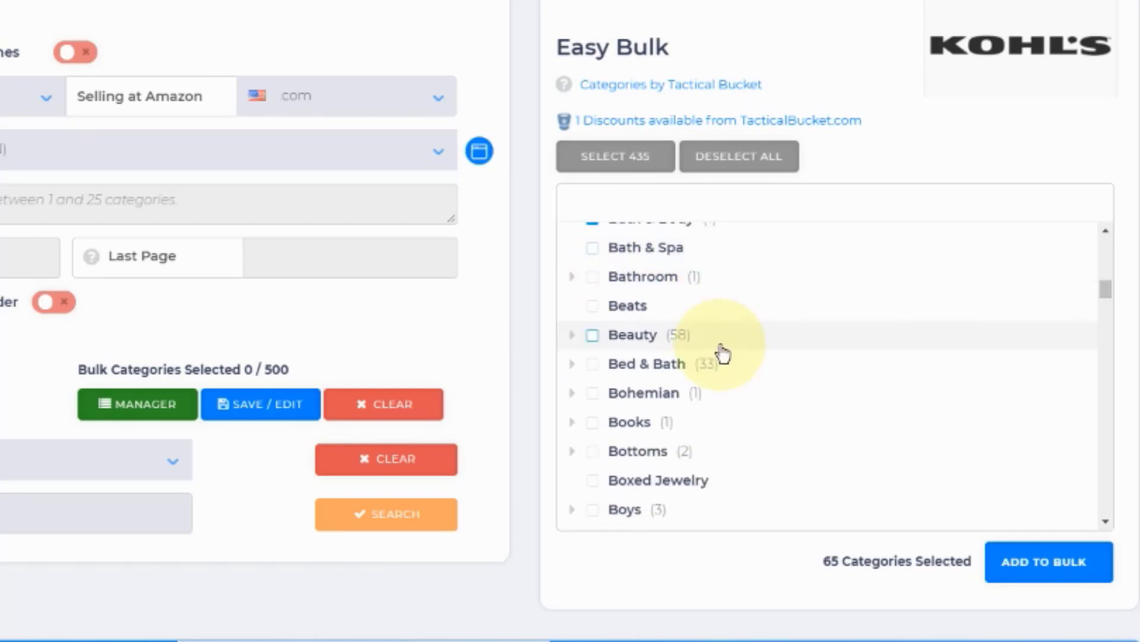
pyautogui.click(574, 279)
pyautogui.click(574, 280)
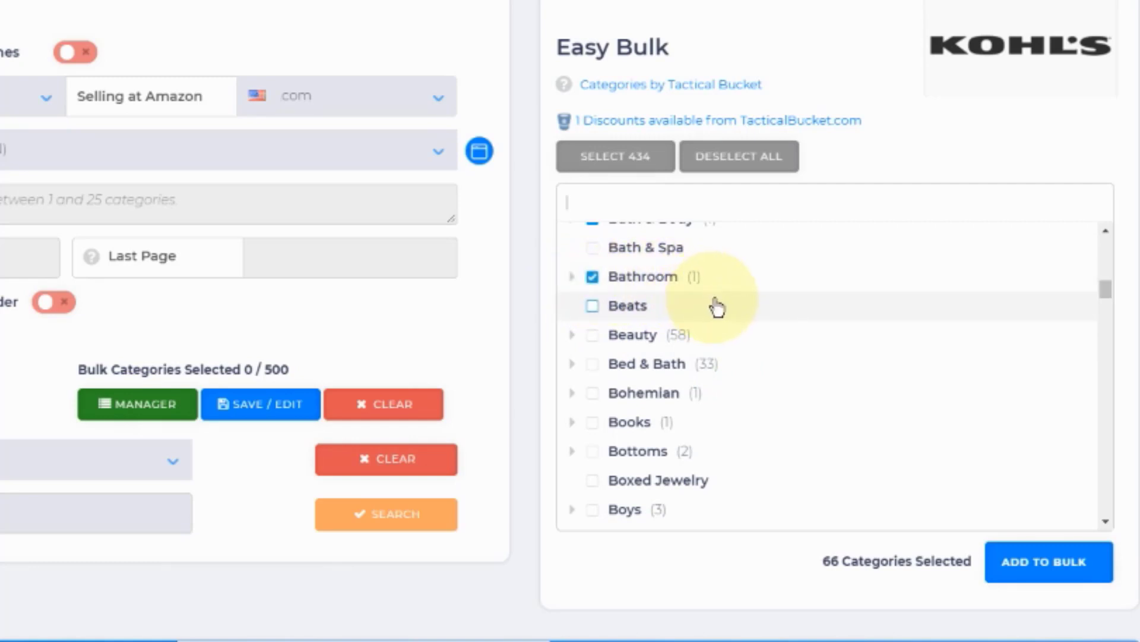
# Step: Expand the Beauty category and select its Clearance and Sale subcategories
pyautogui.click(573, 337)
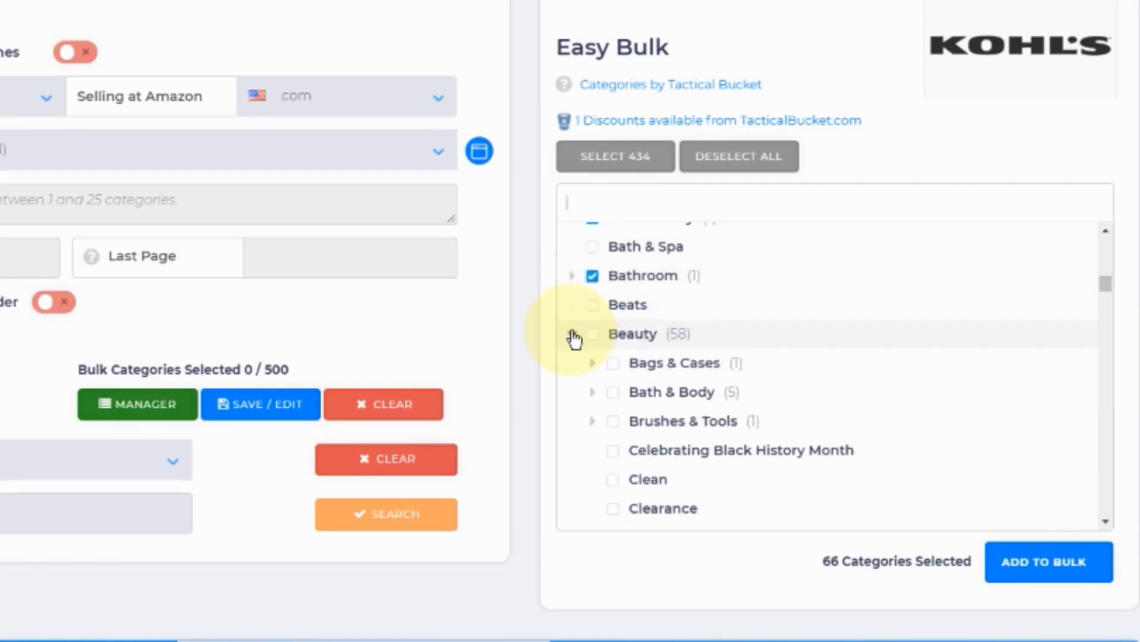
pyautogui.scroll(-3, 574, 338)
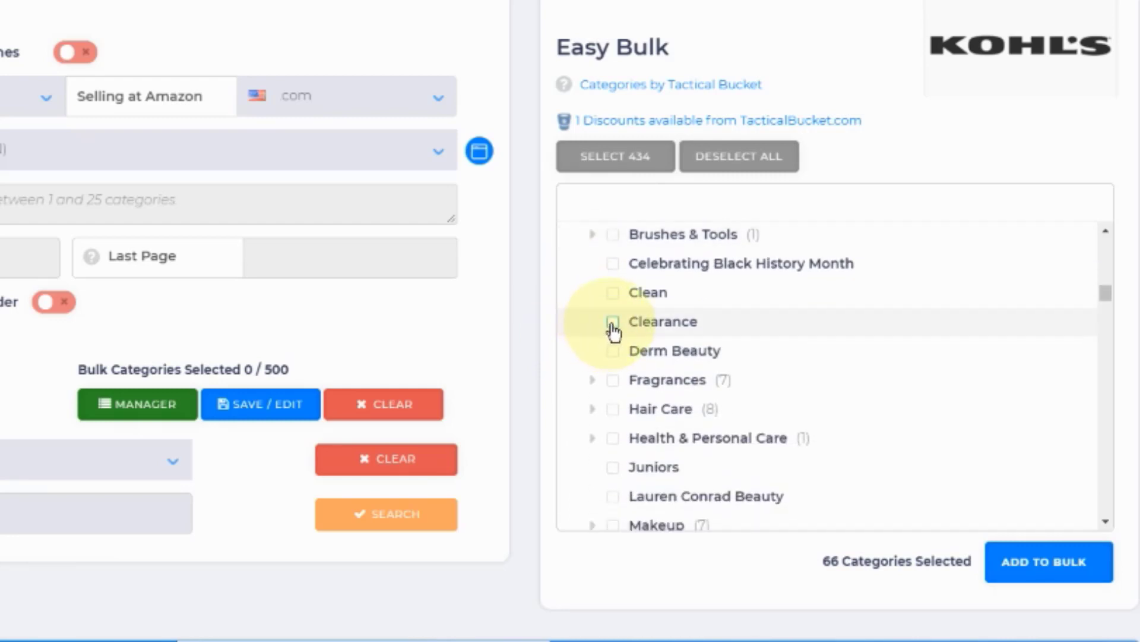
pyautogui.click(614, 323)
pyautogui.scroll(-3, 603, 300)
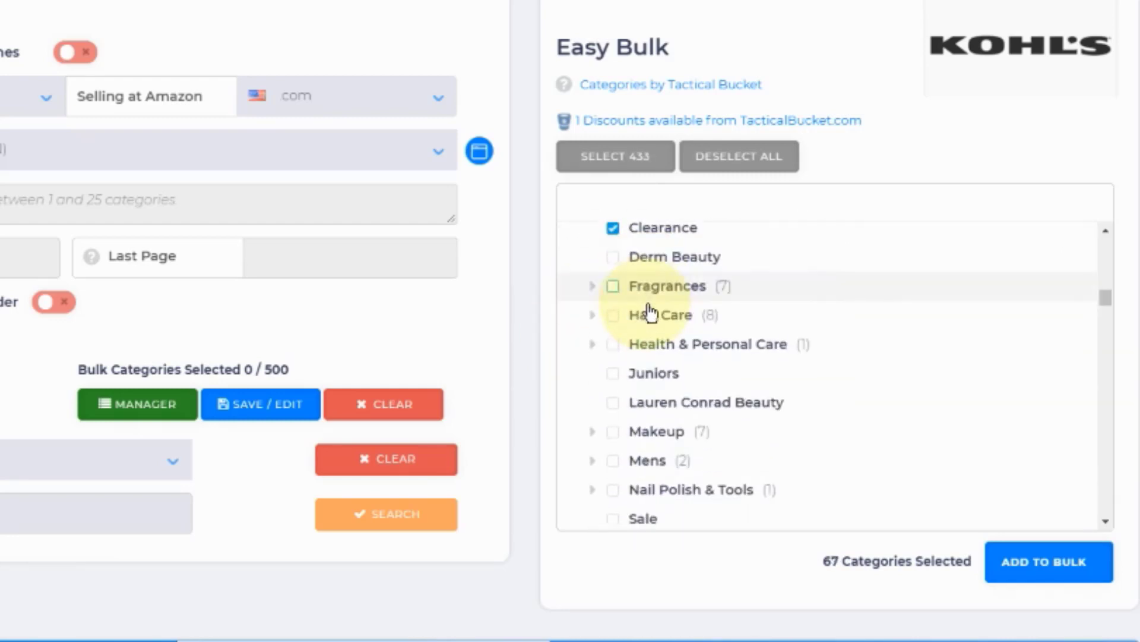
pyautogui.scroll(-3, 705, 313)
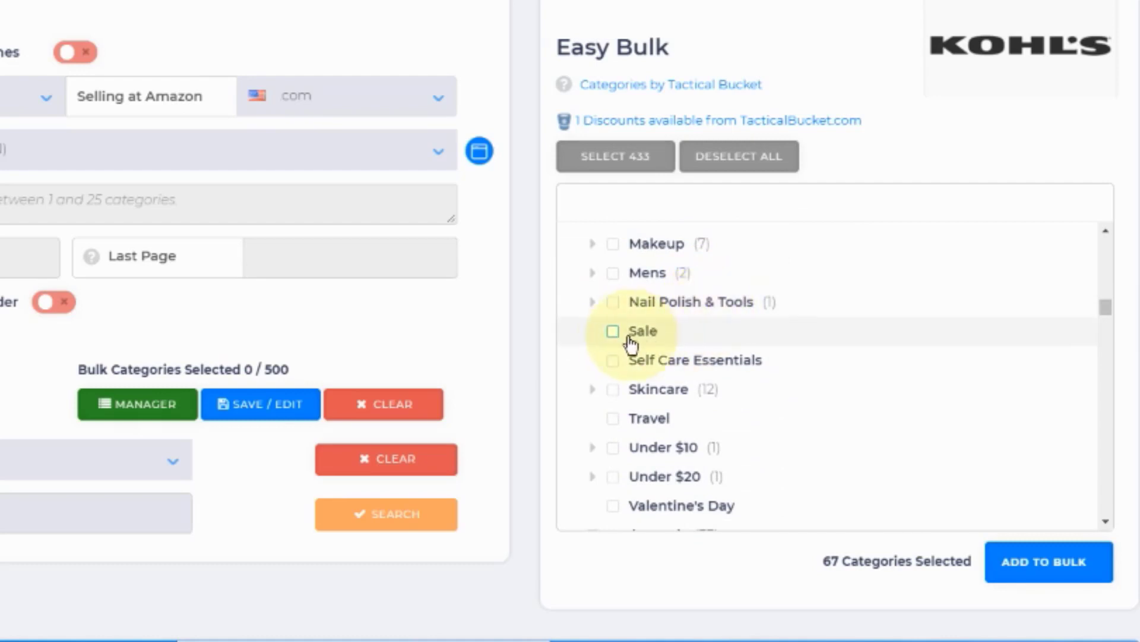
pyautogui.click(614, 331)
# Step: Select the Under $10 and Under $20 subcategories of Beauty, and collapse the Beauty category
pyautogui.scroll(-1, 718, 331)
pyautogui.scroll(-1, 720, 334)
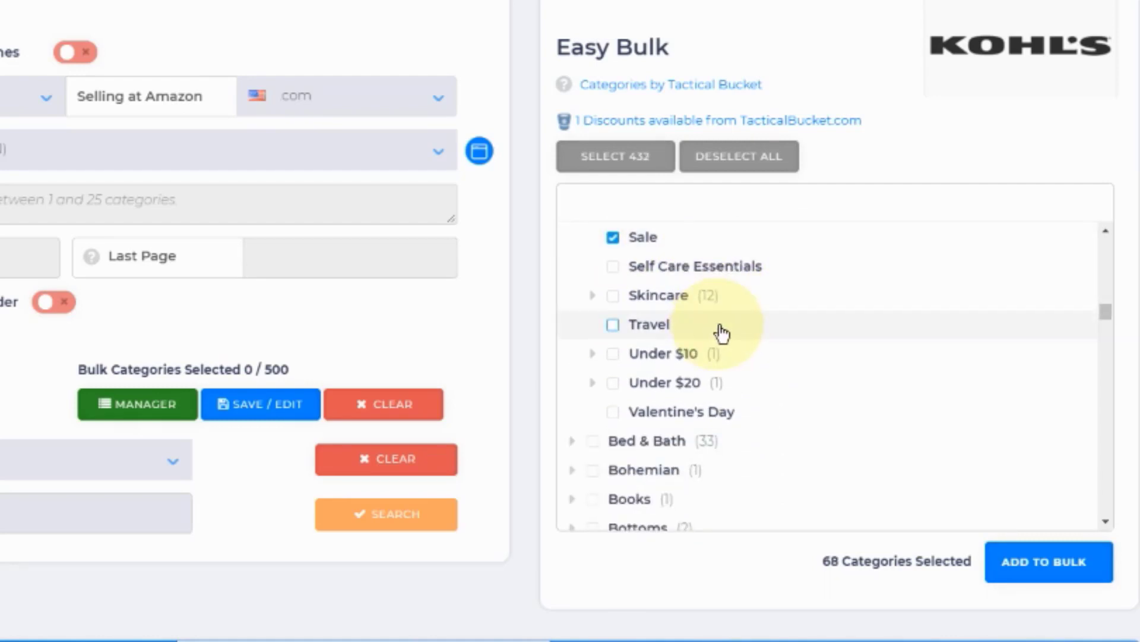
pyautogui.click(614, 355)
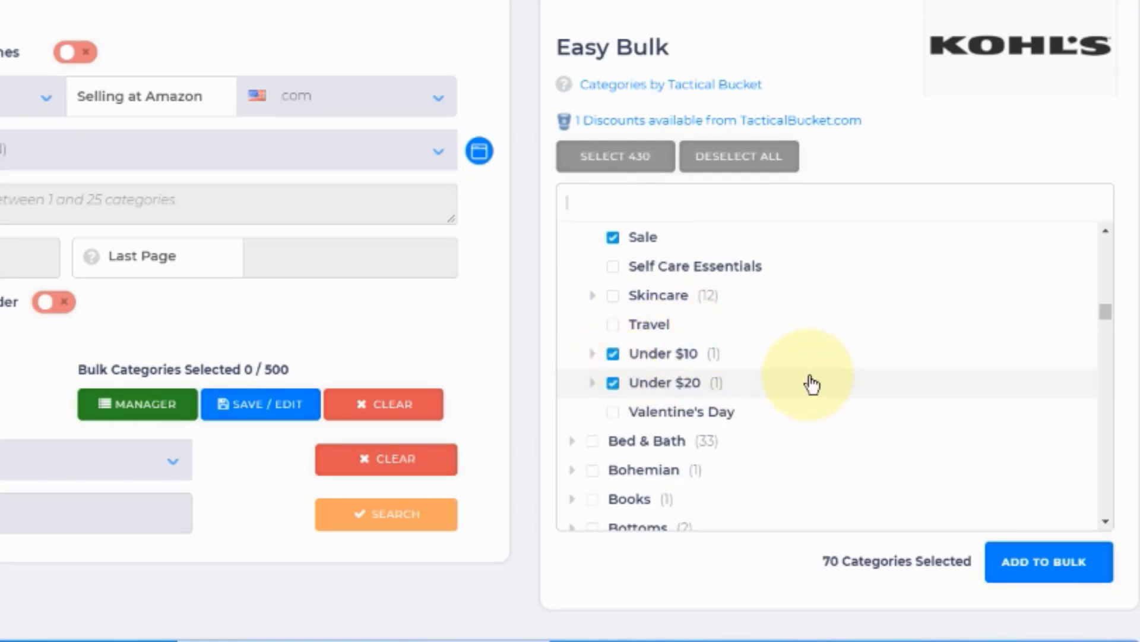
pyautogui.scroll(4, 809, 383)
pyautogui.scroll(5, 790, 376)
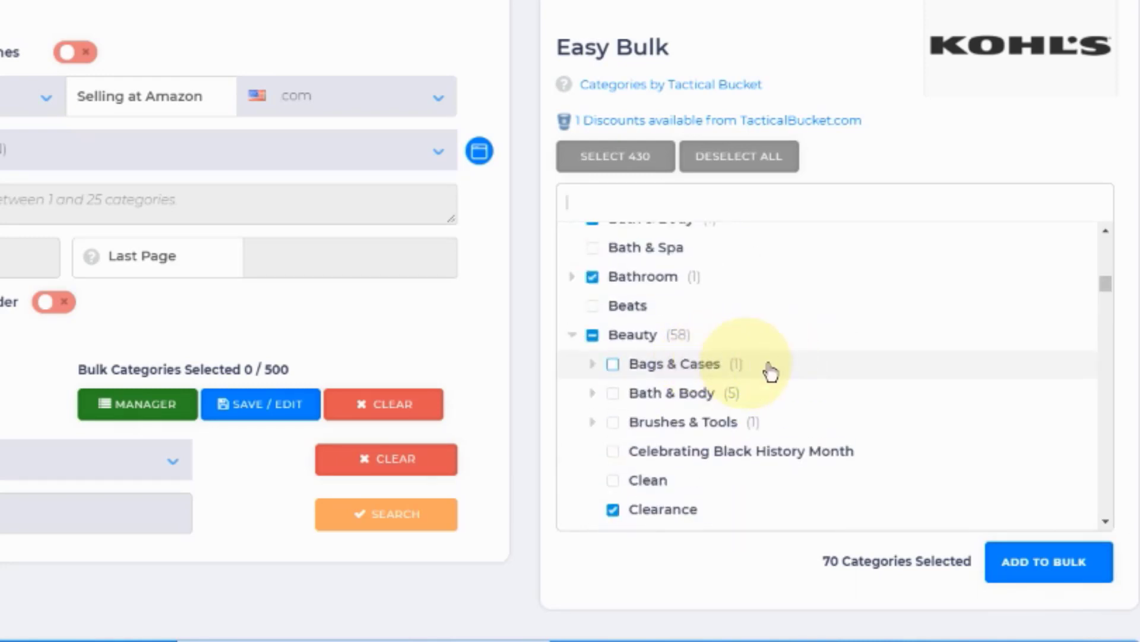
pyautogui.click(575, 340)
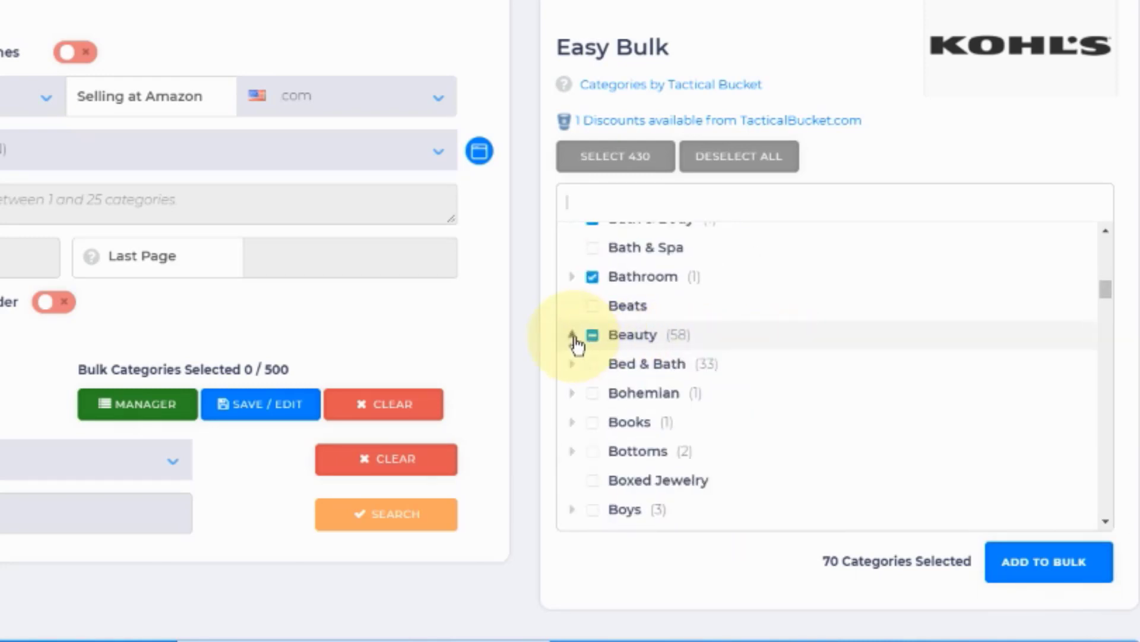
# Step: Check what the Books category contains and select the whole category
pyautogui.scroll(-3, 695, 352)
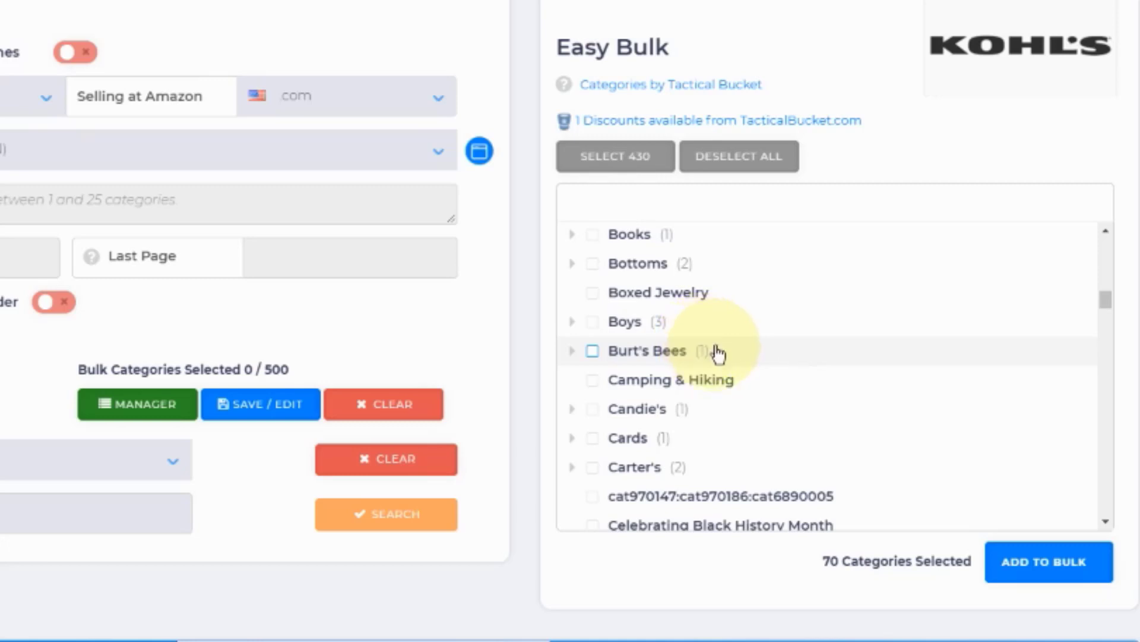
pyautogui.click(573, 235)
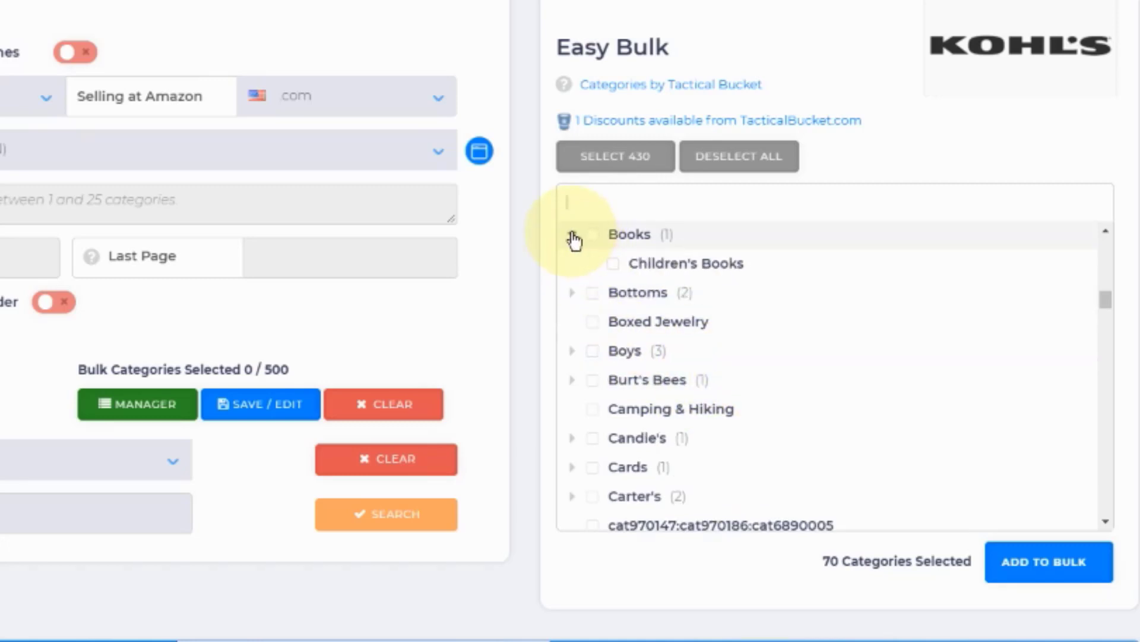
pyautogui.click(573, 235)
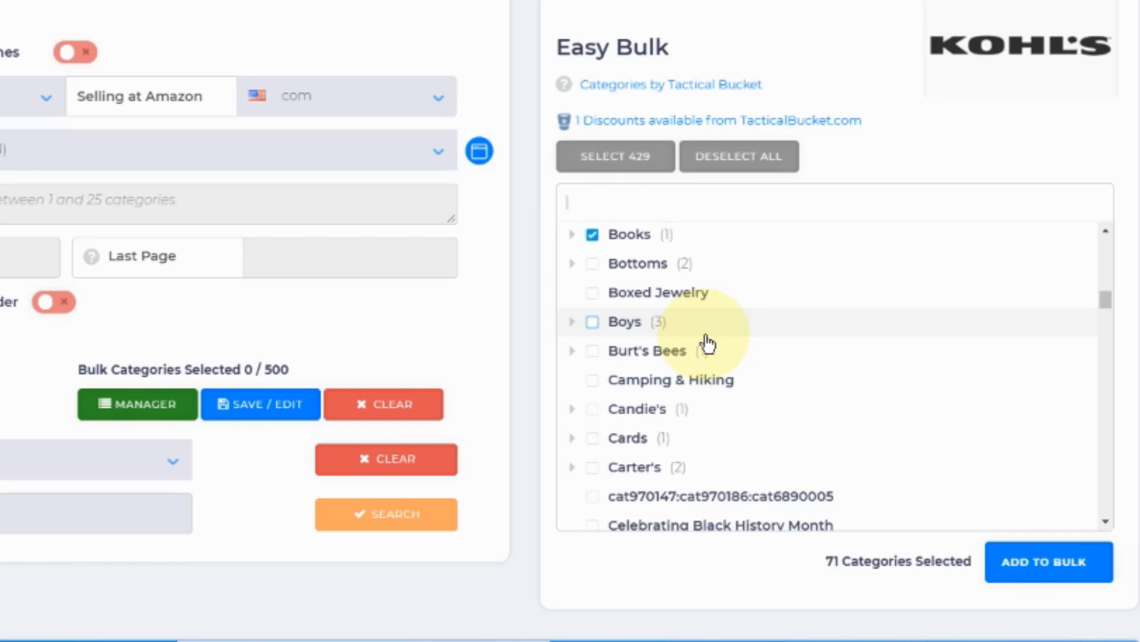
# Step: Check which subcategories the Candie's category contains and collapse it again
pyautogui.scroll(-2, 708, 344)
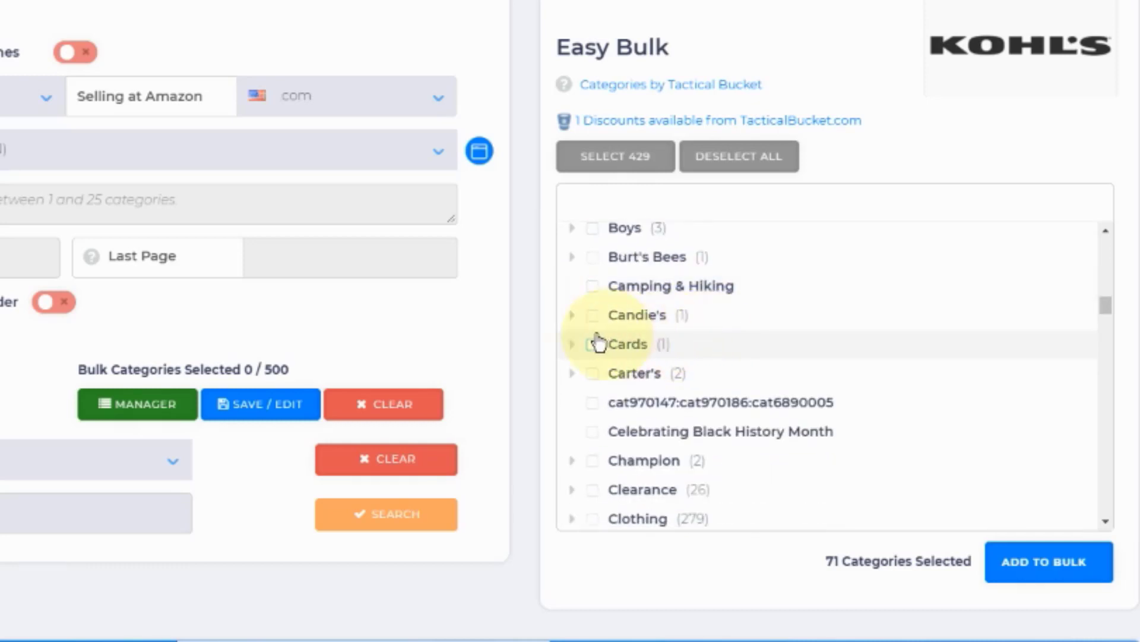
pyautogui.click(574, 316)
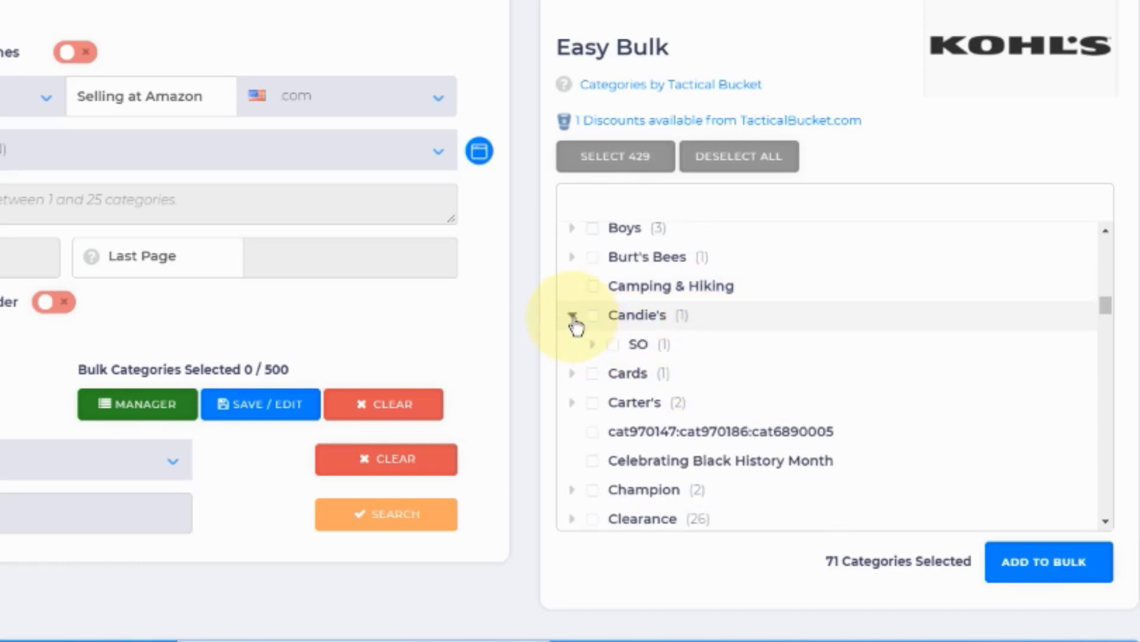
pyautogui.click(574, 318)
# Step: Select the top-level Clearance category and the Cuddl Duds category
pyautogui.scroll(-3, 674, 350)
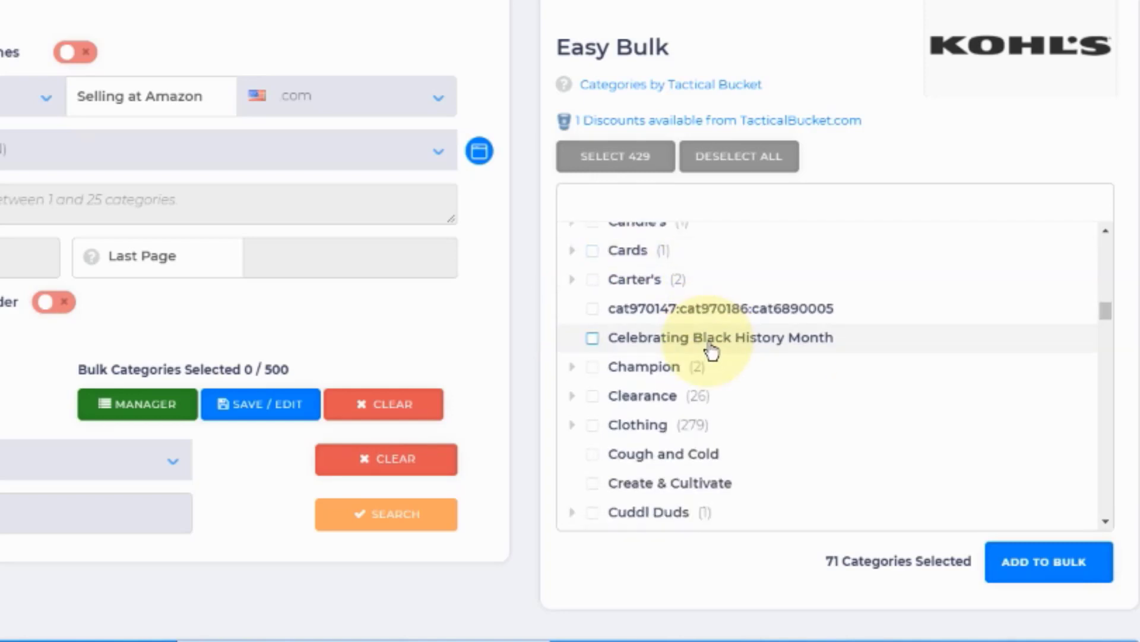
pyautogui.scroll(-3, 711, 351)
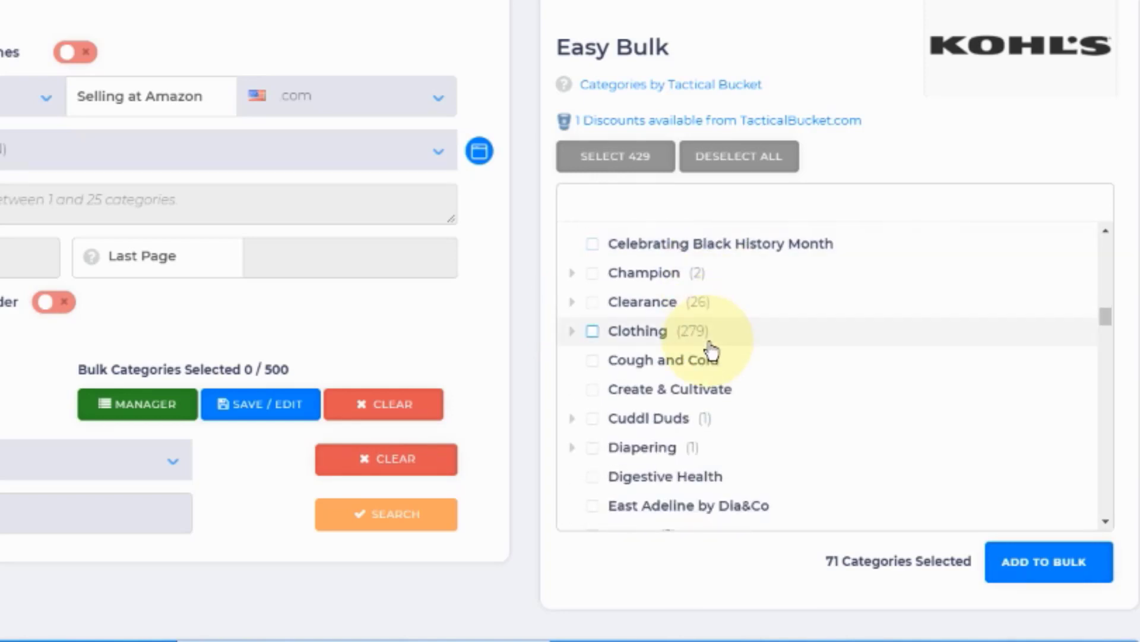
pyautogui.click(592, 302)
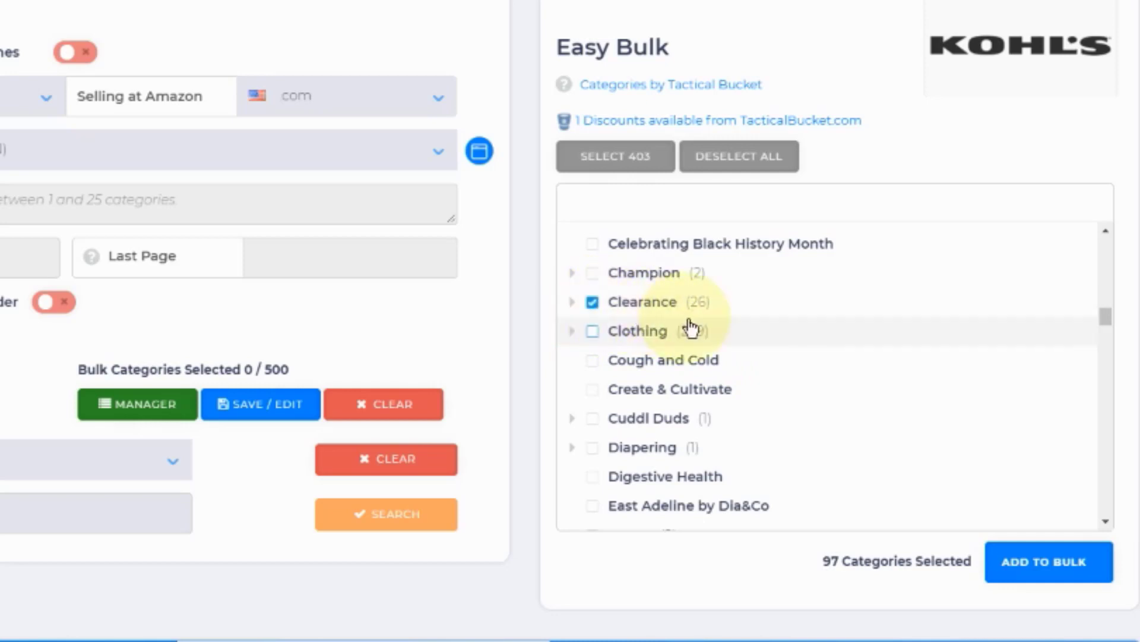
pyautogui.scroll(-3, 693, 324)
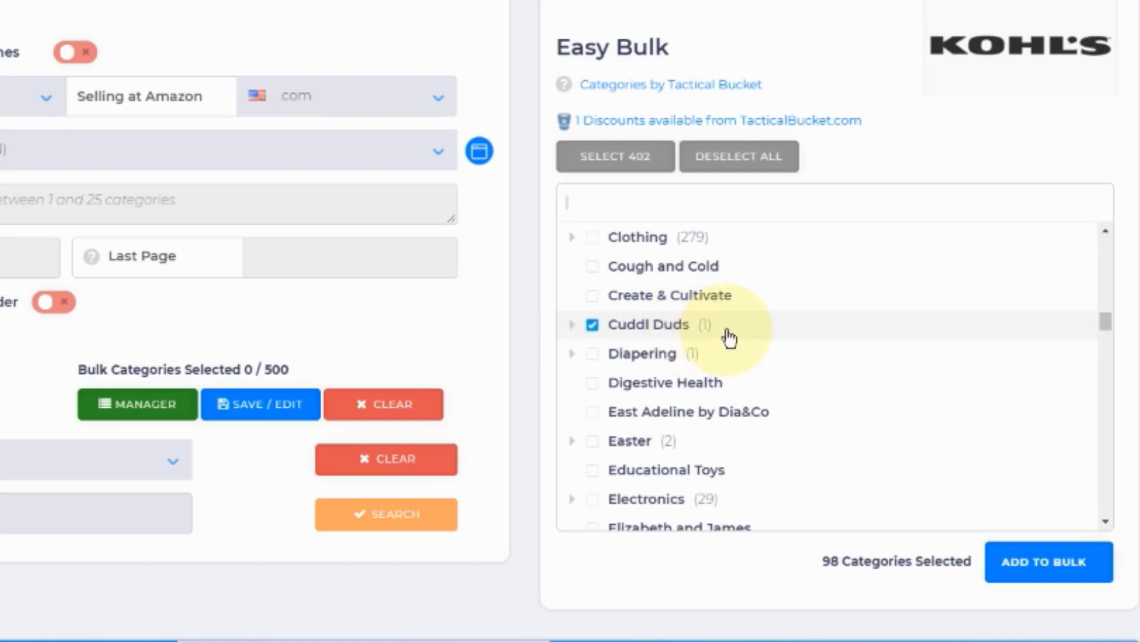
# Step: Select the Flatware category, and select Food Preparation after checking what it contains
pyautogui.scroll(-3, 721, 336)
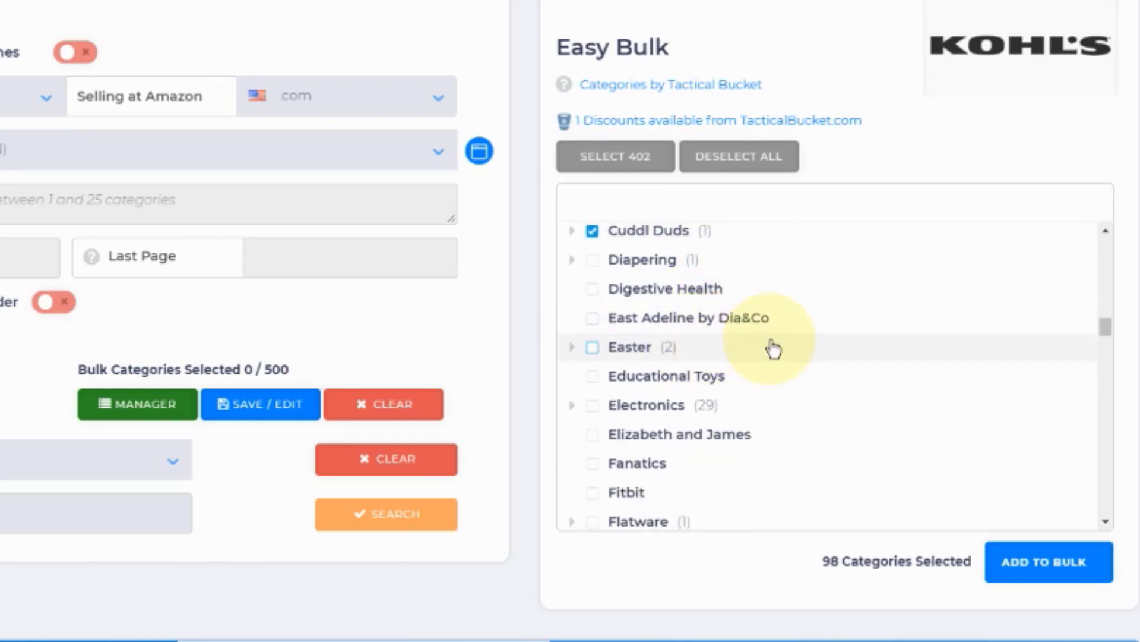
pyautogui.scroll(-3, 774, 350)
pyautogui.scroll(-3, 773, 348)
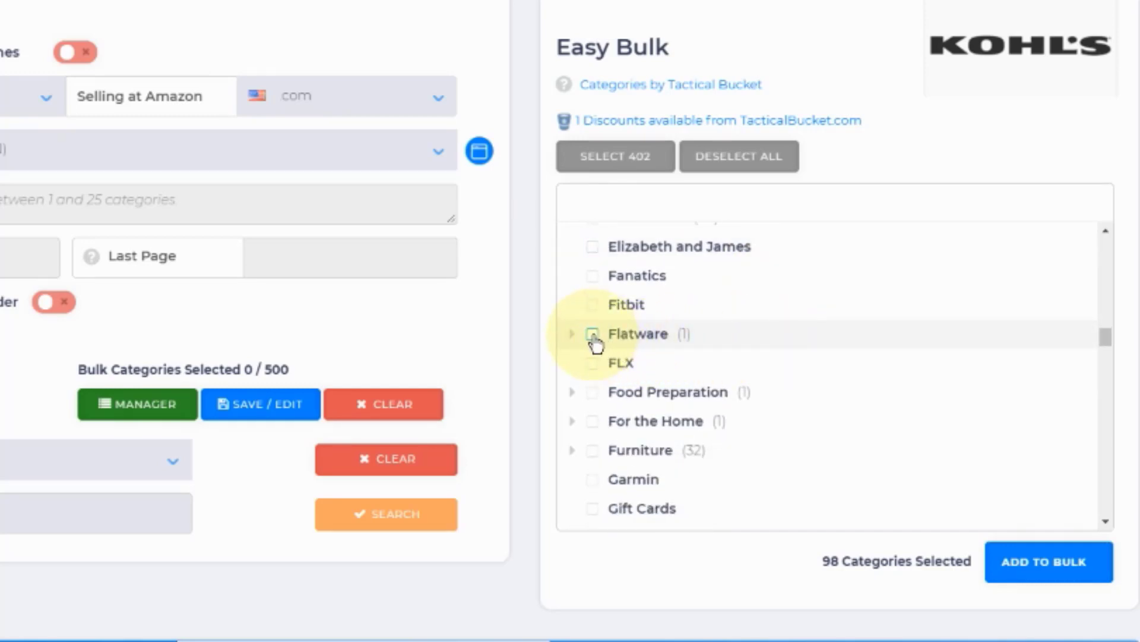
pyautogui.click(593, 335)
pyautogui.click(572, 392)
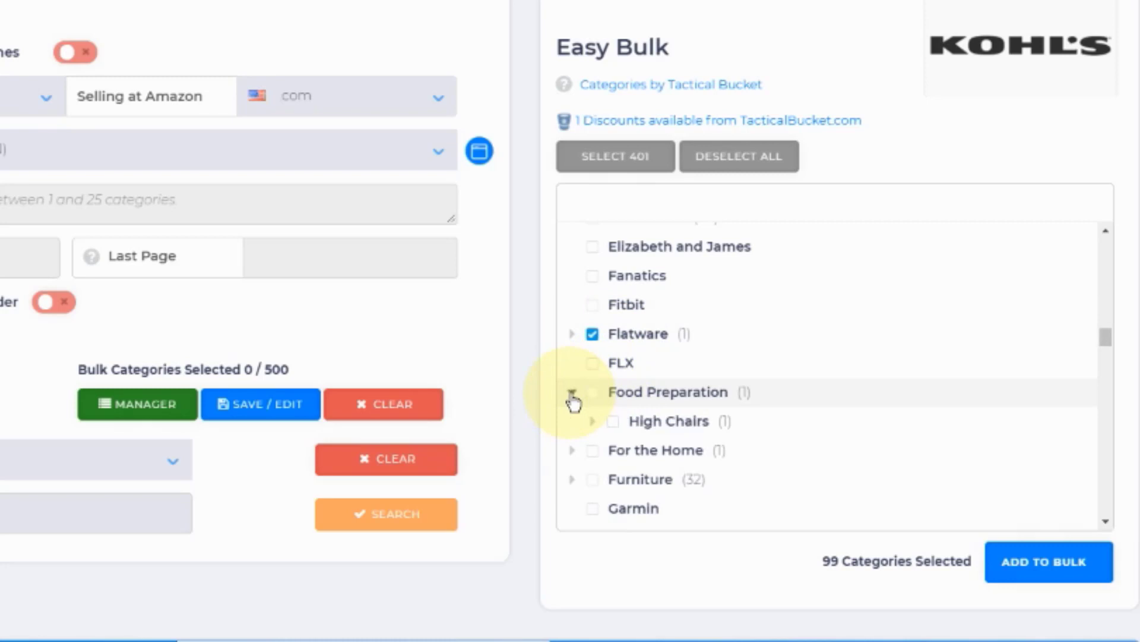
pyautogui.click(572, 393)
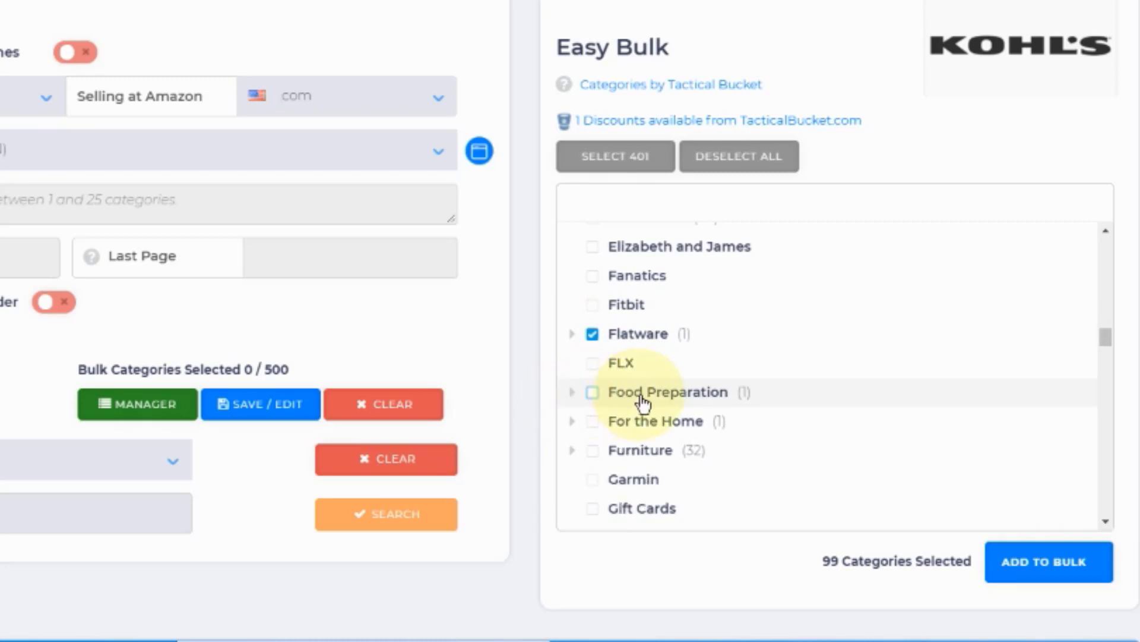
pyautogui.scroll(-2, 703, 402)
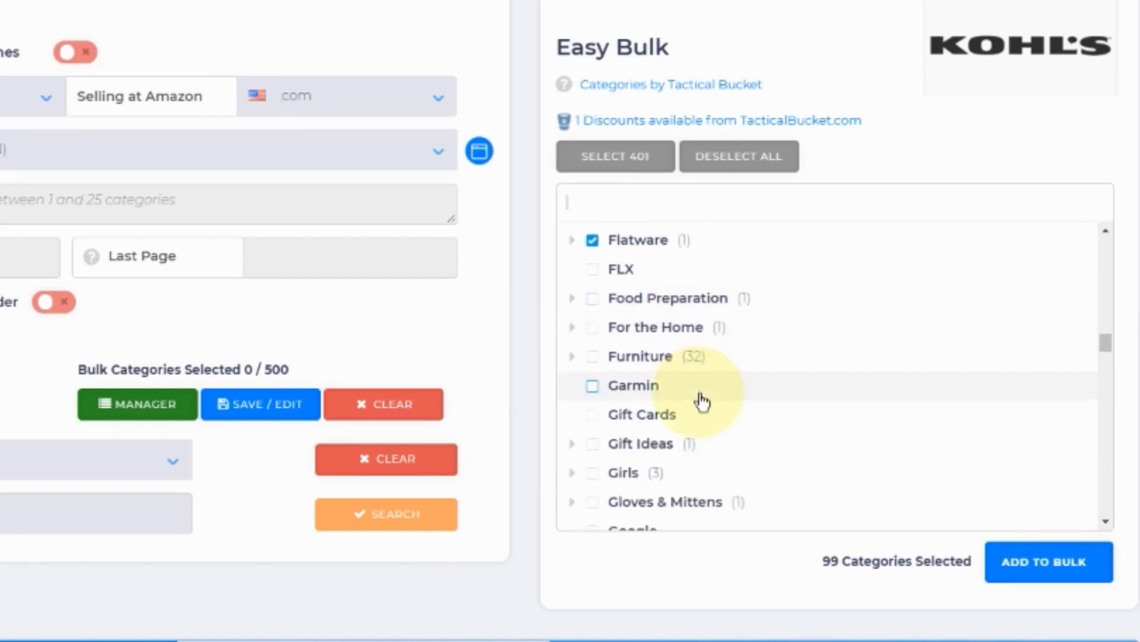
pyautogui.click(594, 301)
# Step: Check which subcategories the Girls category contains and collapse it again
pyautogui.scroll(-2, 681, 364)
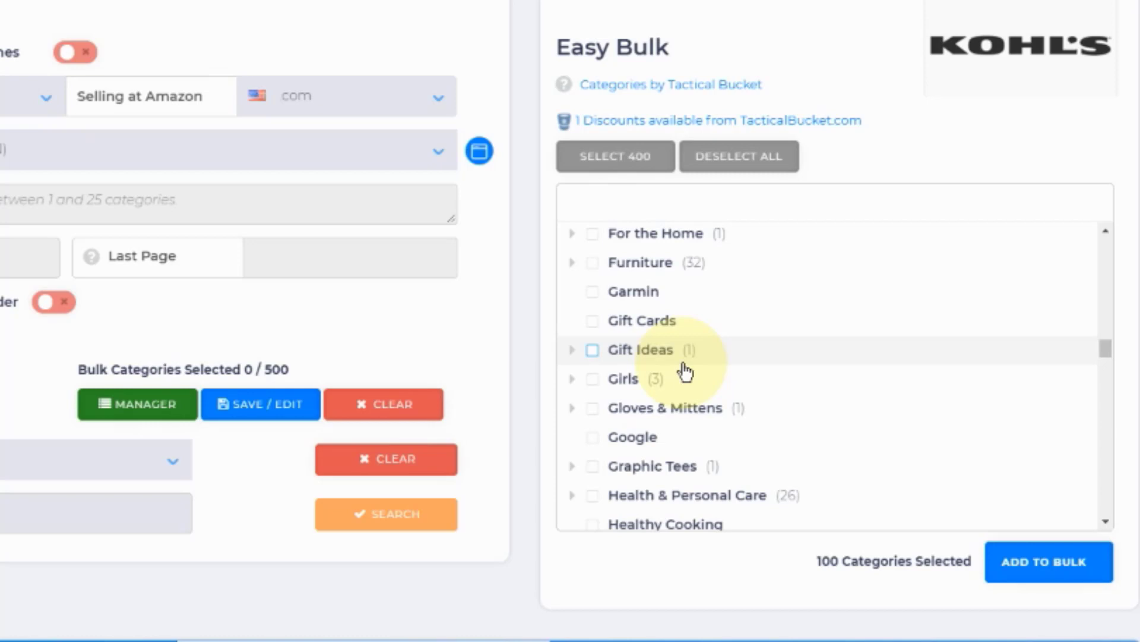
pyautogui.scroll(-2, 686, 371)
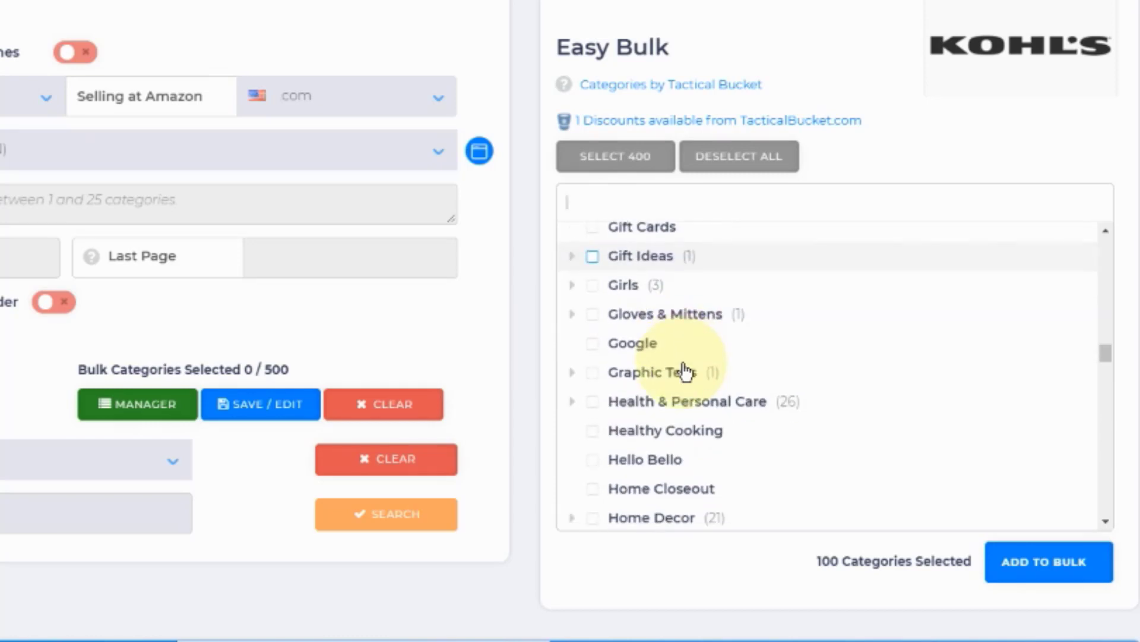
pyautogui.click(574, 286)
pyautogui.click(573, 287)
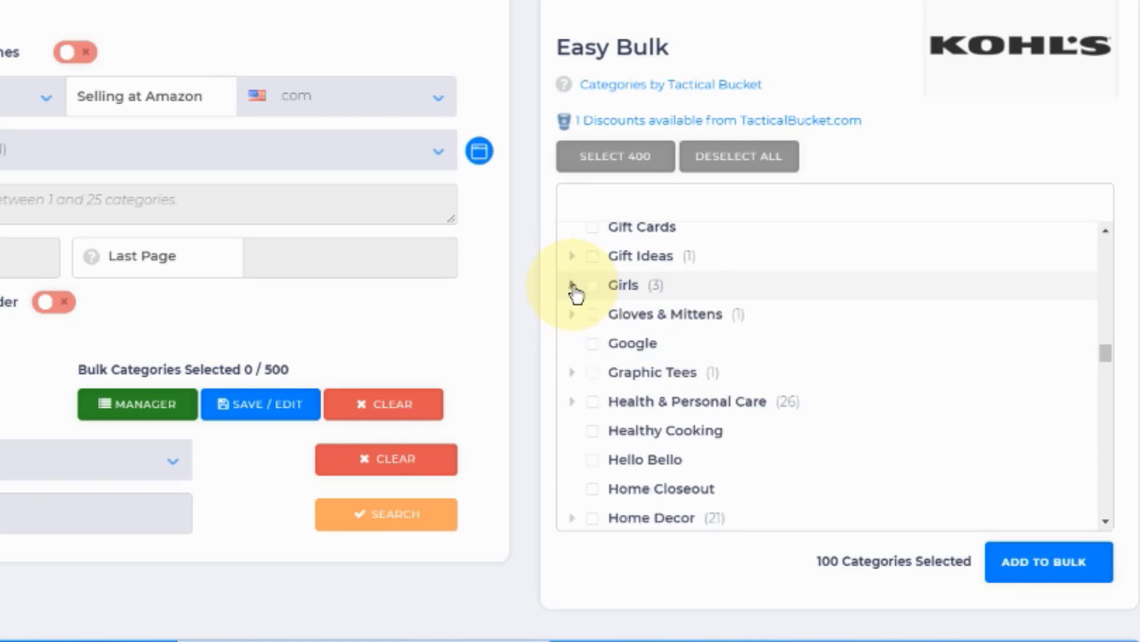
# Step: Check which subcategories Home Decor contains, collapse it and select the whole category
pyautogui.scroll(-3, 726, 352)
pyautogui.scroll(-1, 726, 352)
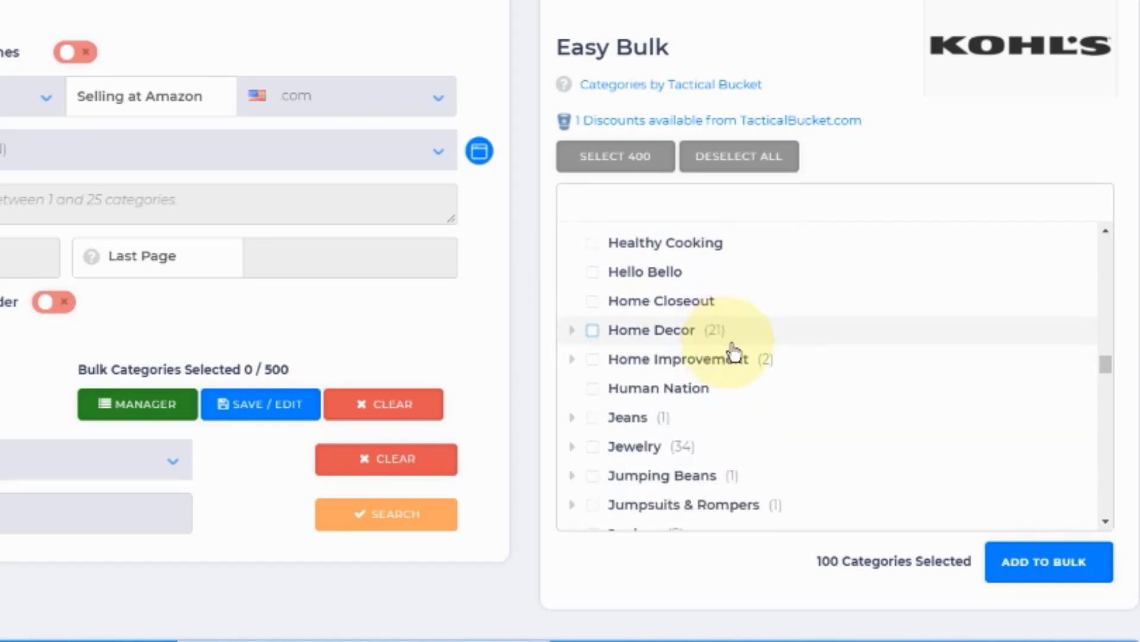
pyautogui.click(573, 330)
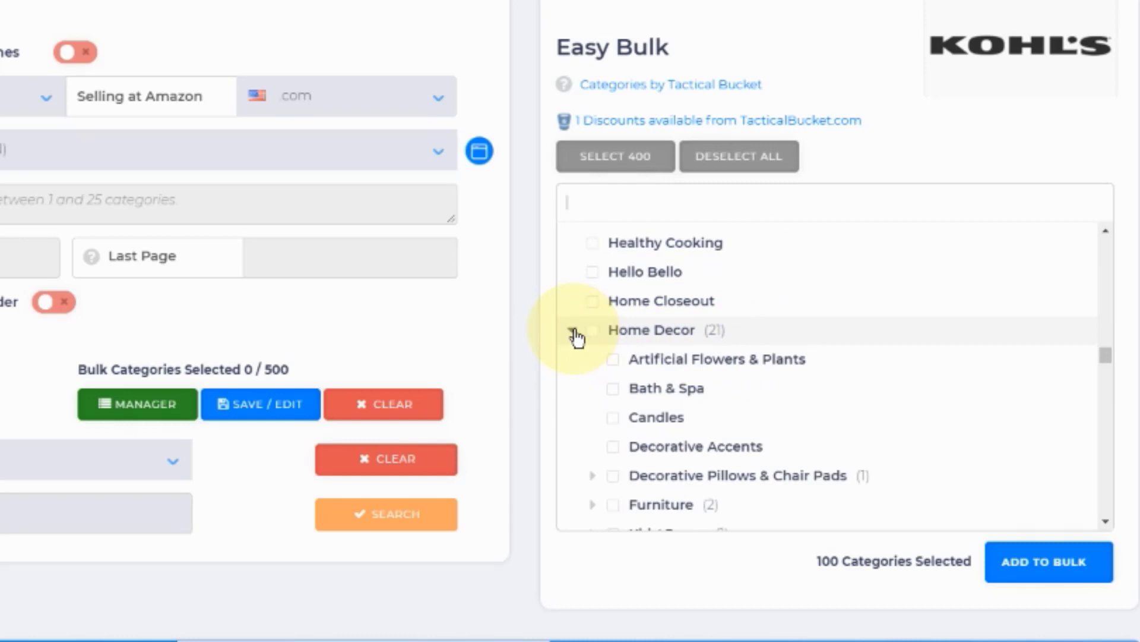
pyautogui.click(574, 332)
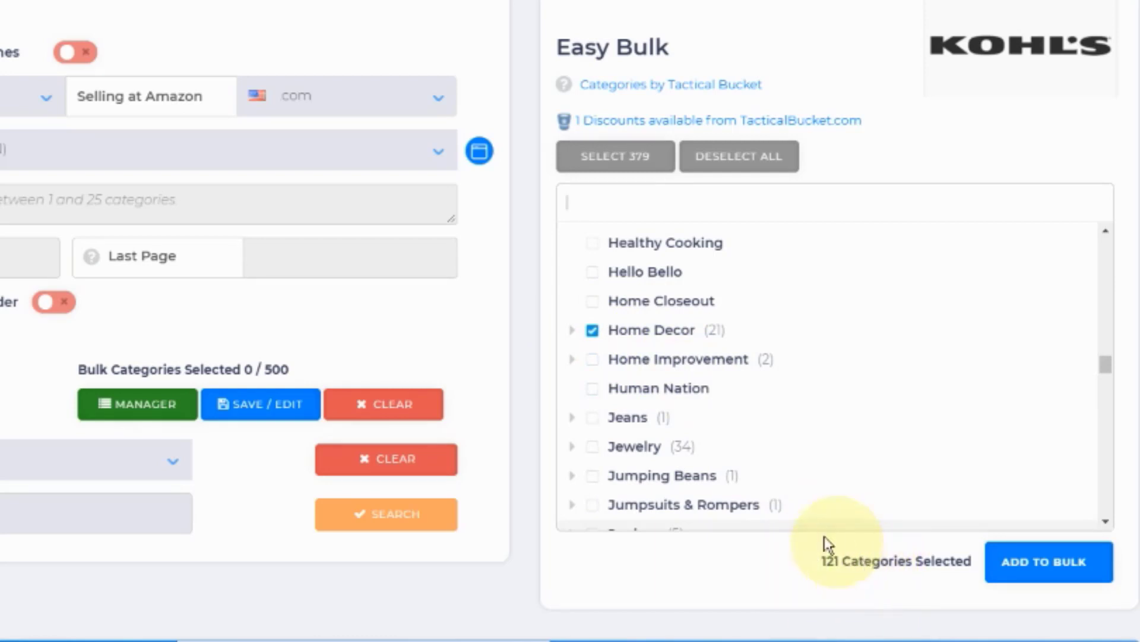
# Step: Select the Kitchen category and the Kitchen & Dining category
pyautogui.scroll(-2, 707, 454)
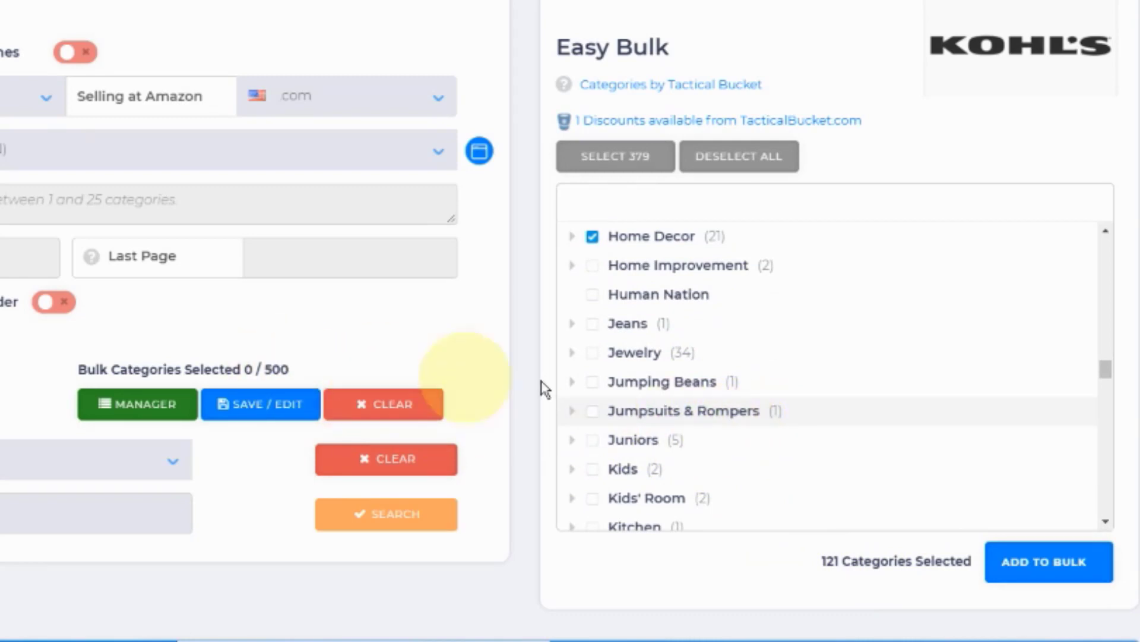
pyautogui.scroll(-2, 636, 409)
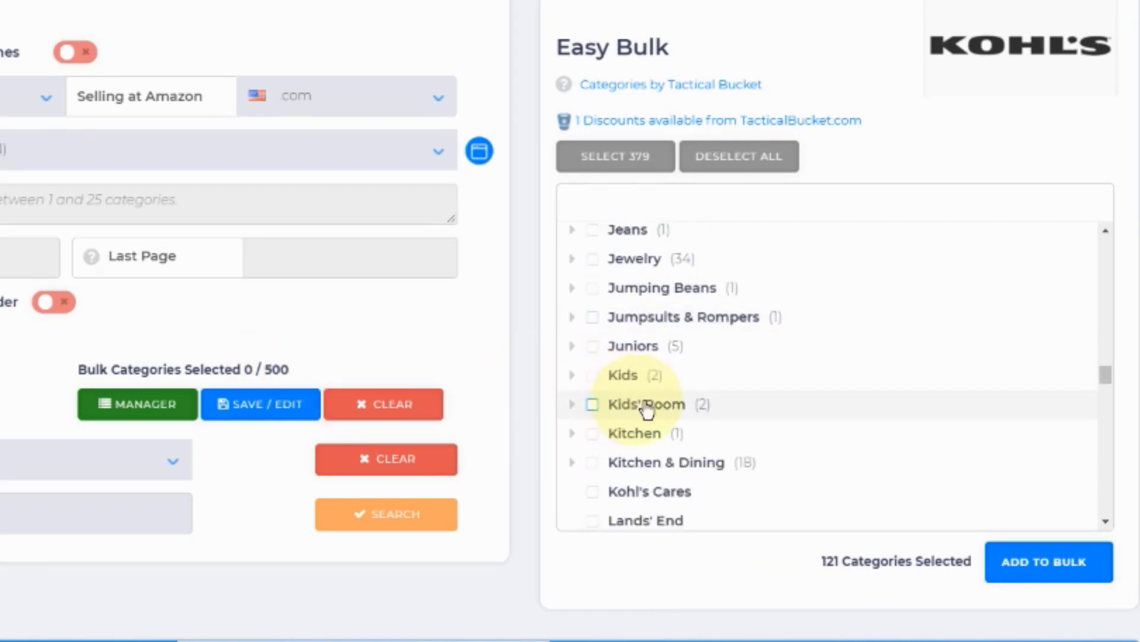
pyautogui.click(593, 434)
pyautogui.click(599, 467)
# Step: Select the Office category and the Office Storage and Supplies category
pyautogui.scroll(-2, 715, 452)
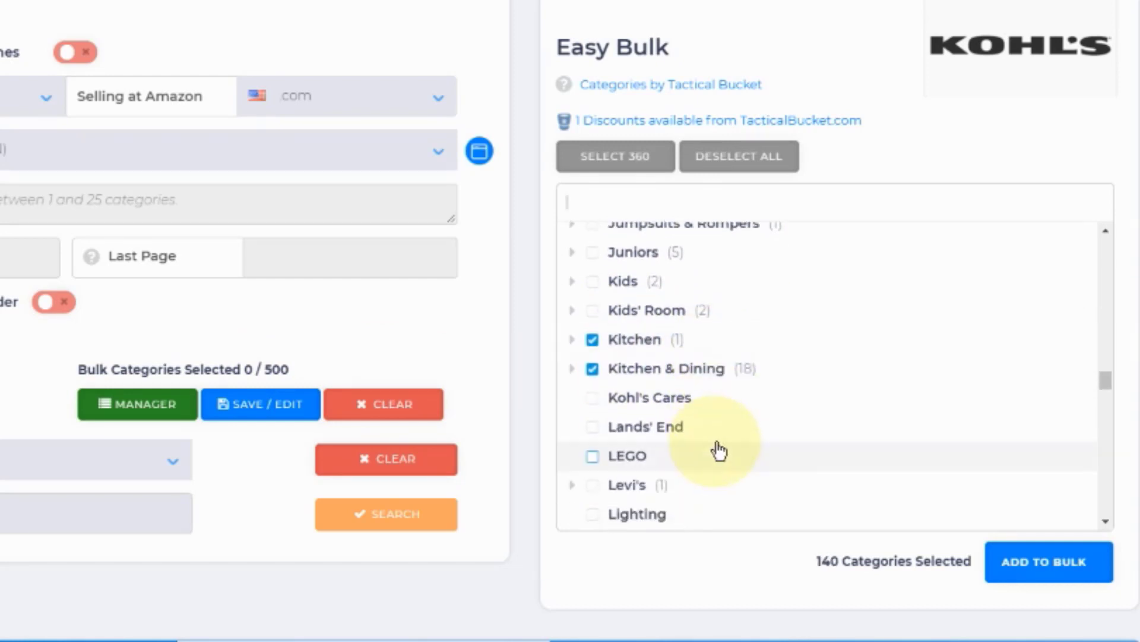
pyautogui.scroll(-4, 721, 452)
pyautogui.scroll(-2, 722, 451)
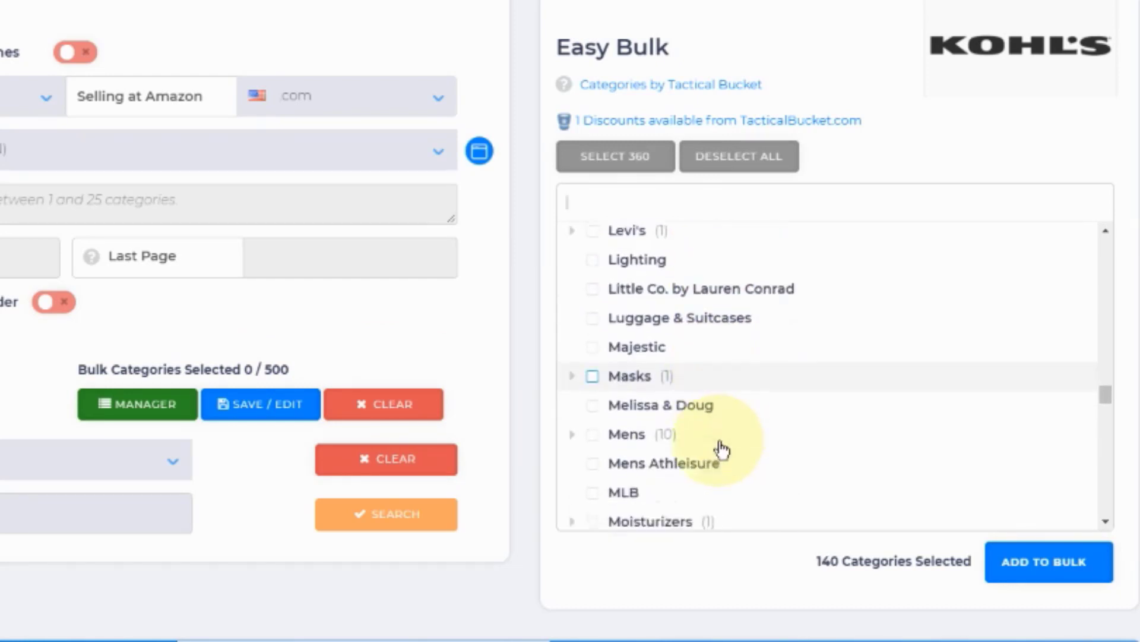
pyautogui.scroll(-5, 739, 440)
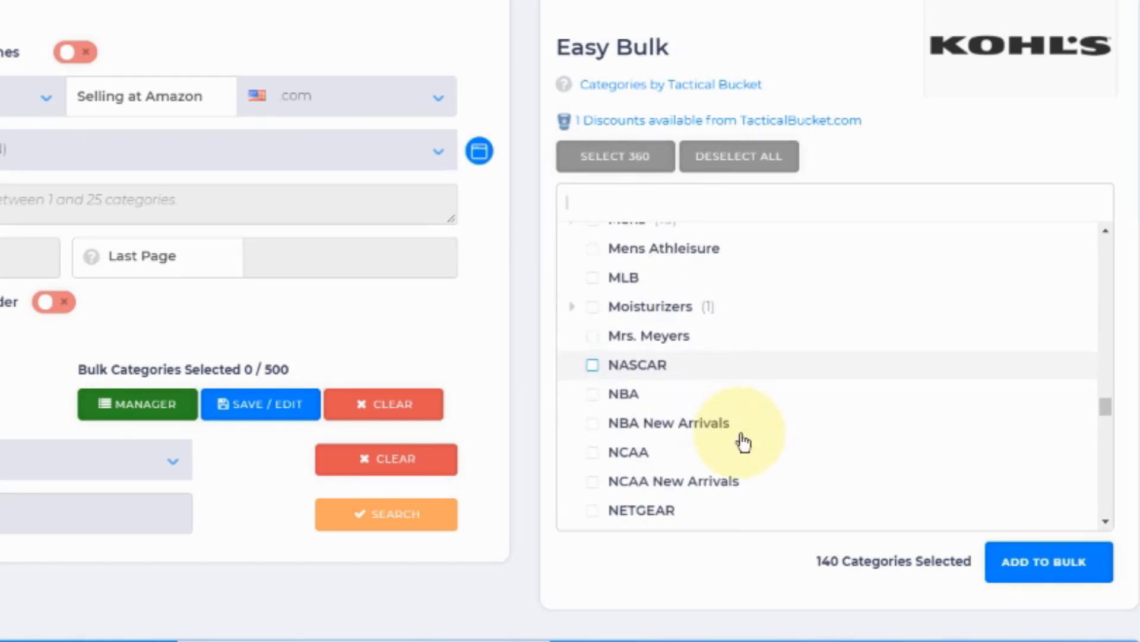
pyautogui.scroll(-2, 742, 443)
pyautogui.scroll(-5, 743, 440)
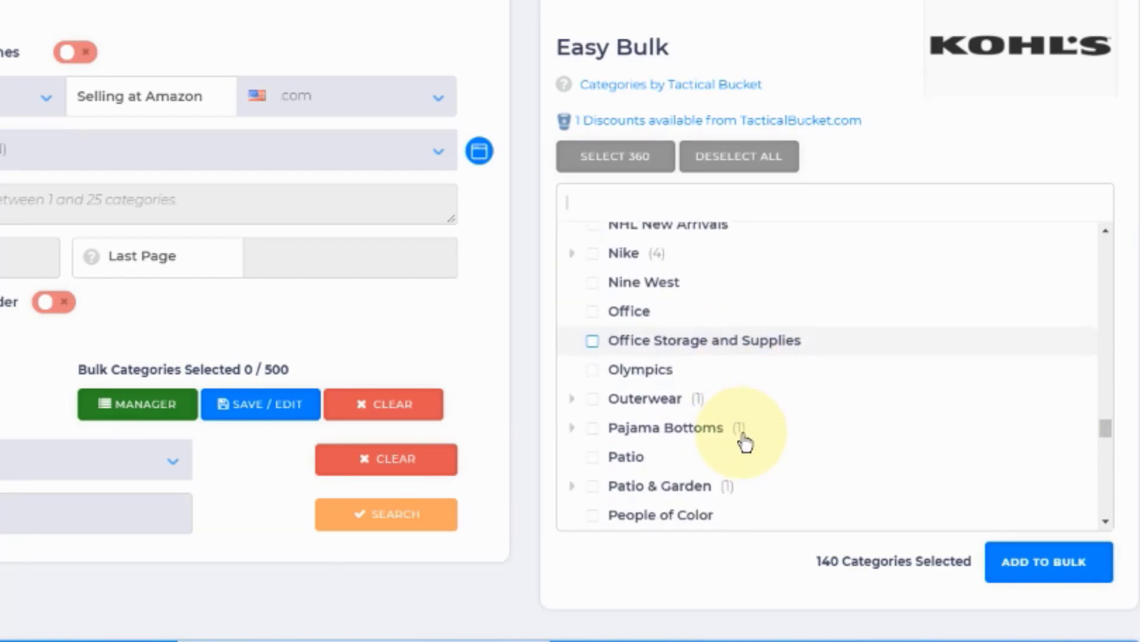
pyautogui.click(593, 340)
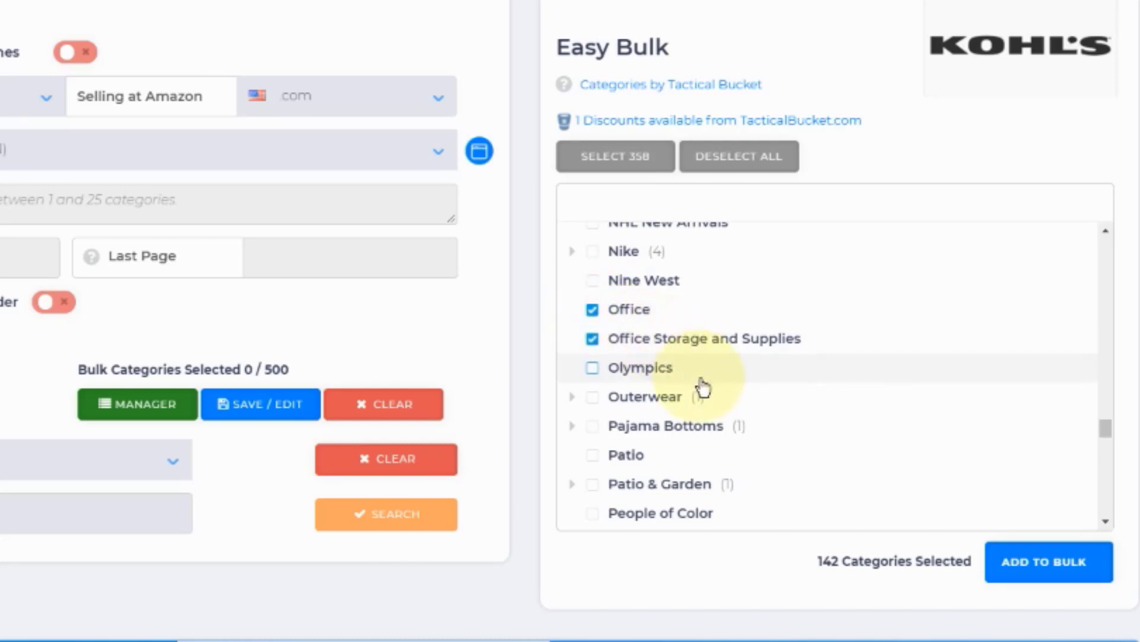
# Step: Select the whole Sale category with its subcategories
pyautogui.scroll(-2, 703, 386)
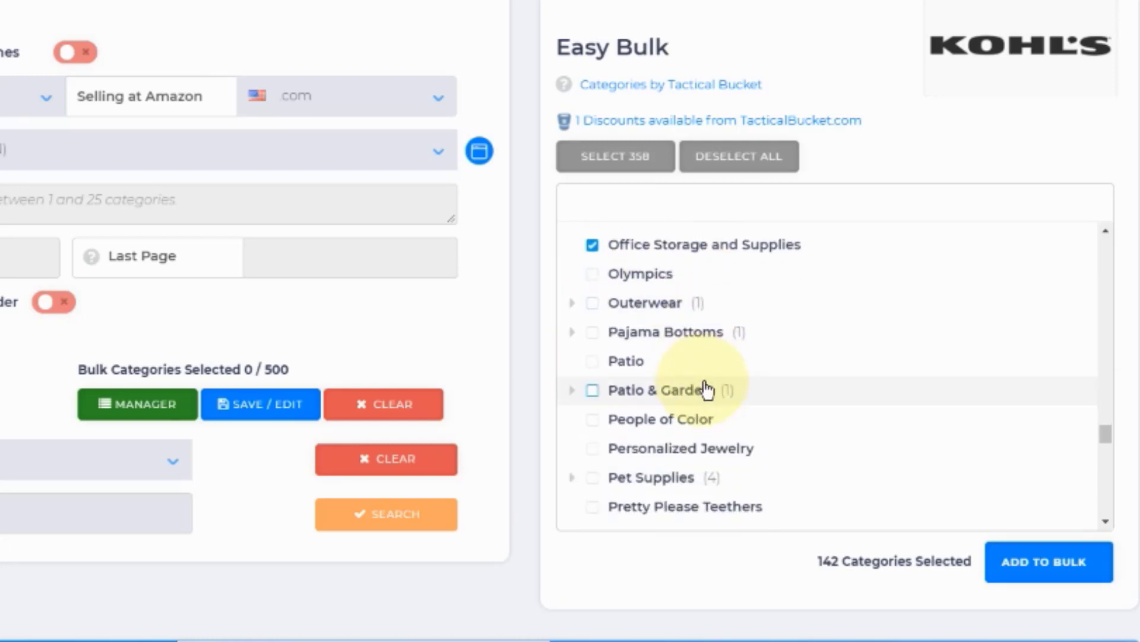
pyautogui.scroll(-3, 709, 391)
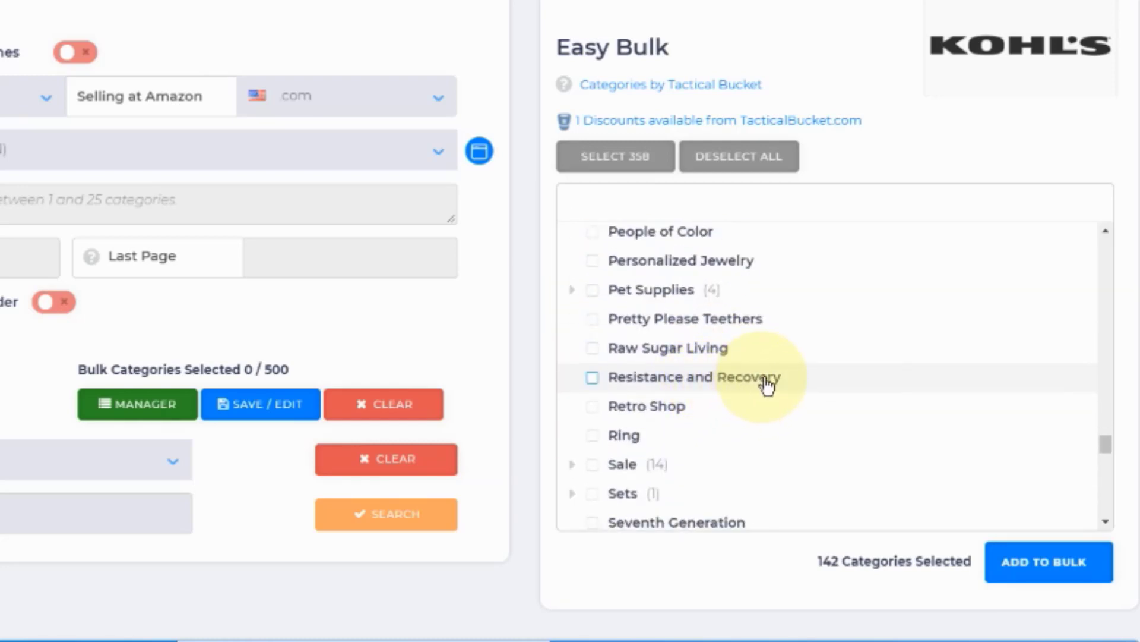
pyautogui.click(593, 466)
# Step: Select the Small Space category and the whole Shoes category
pyautogui.scroll(-3, 771, 458)
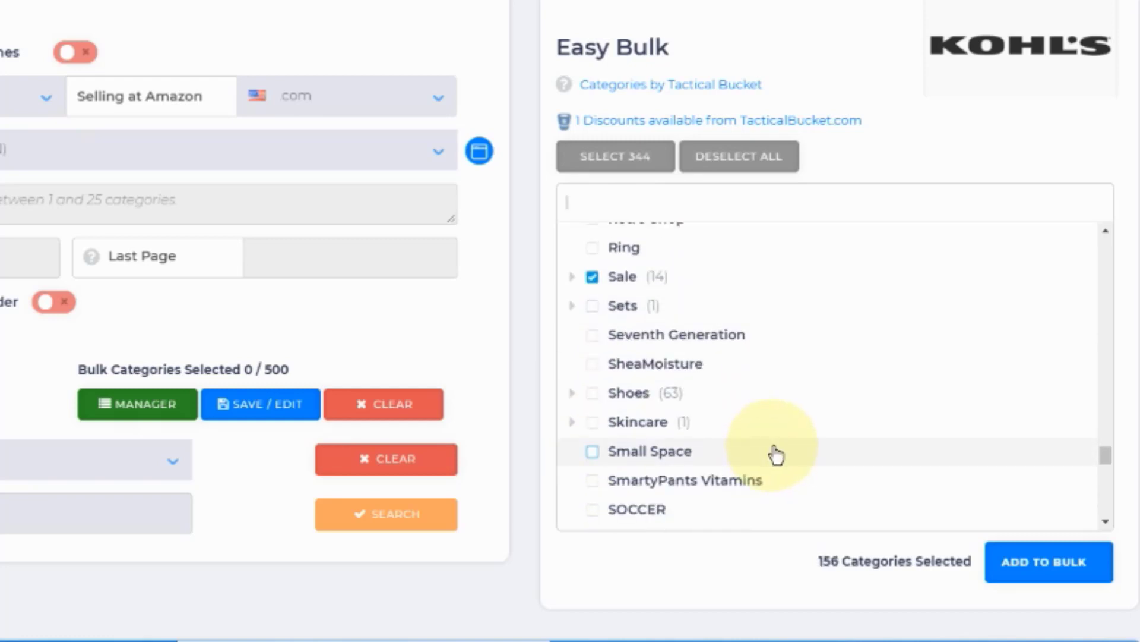
pyautogui.scroll(-2, 788, 453)
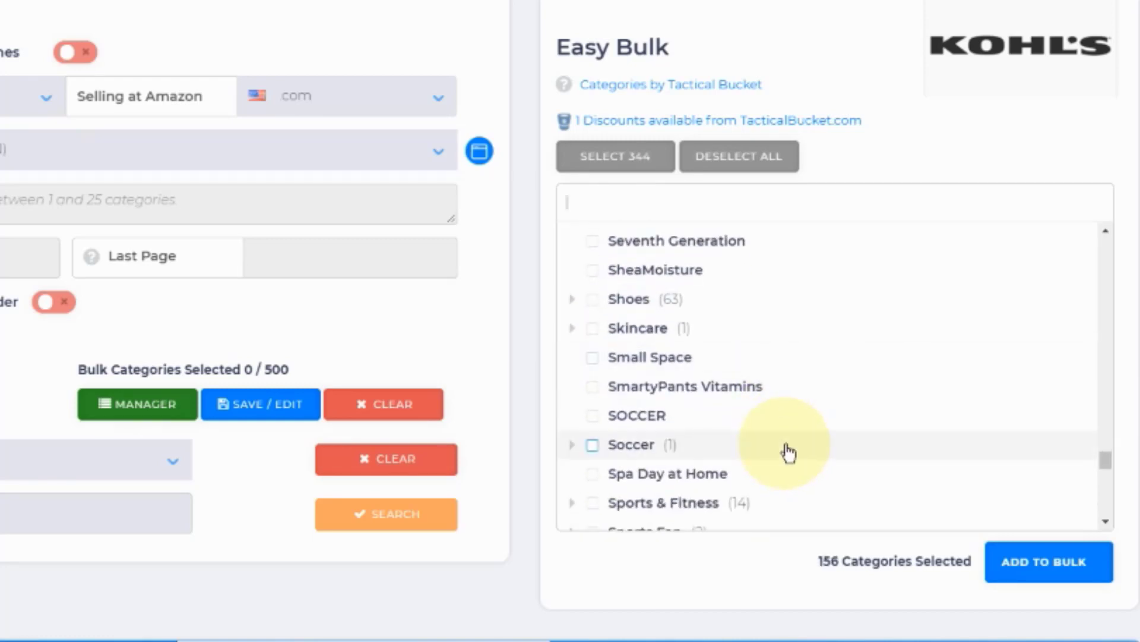
pyautogui.click(593, 358)
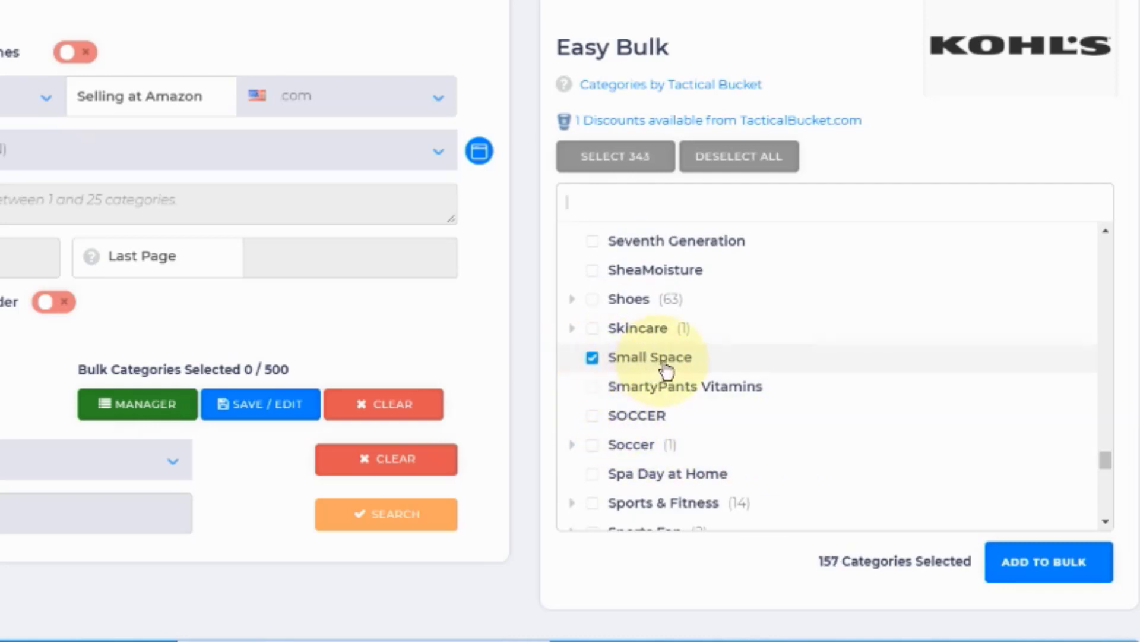
pyautogui.scroll(-3, 718, 374)
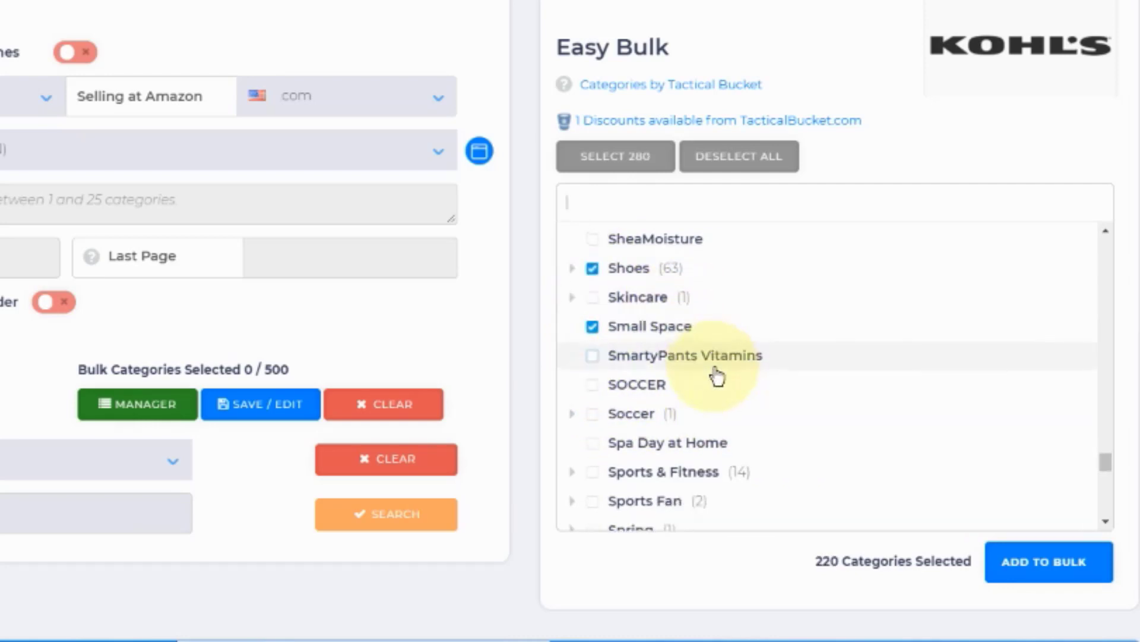
# Step: Select the whole Toys category with its subcategories
pyautogui.scroll(-4, 720, 378)
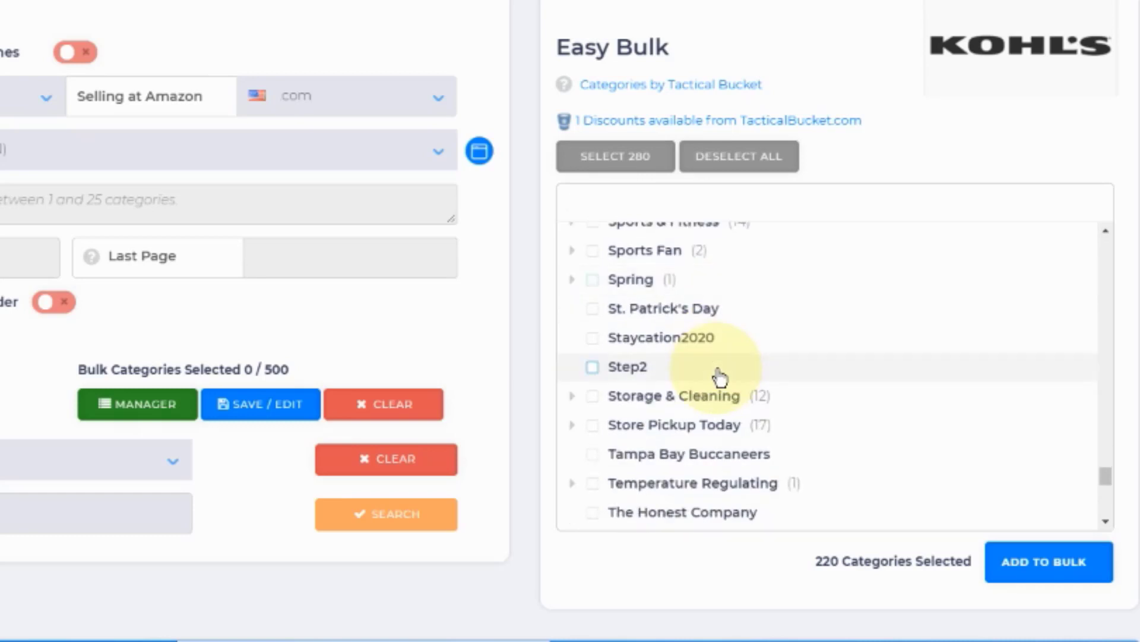
pyautogui.scroll(-2, 721, 379)
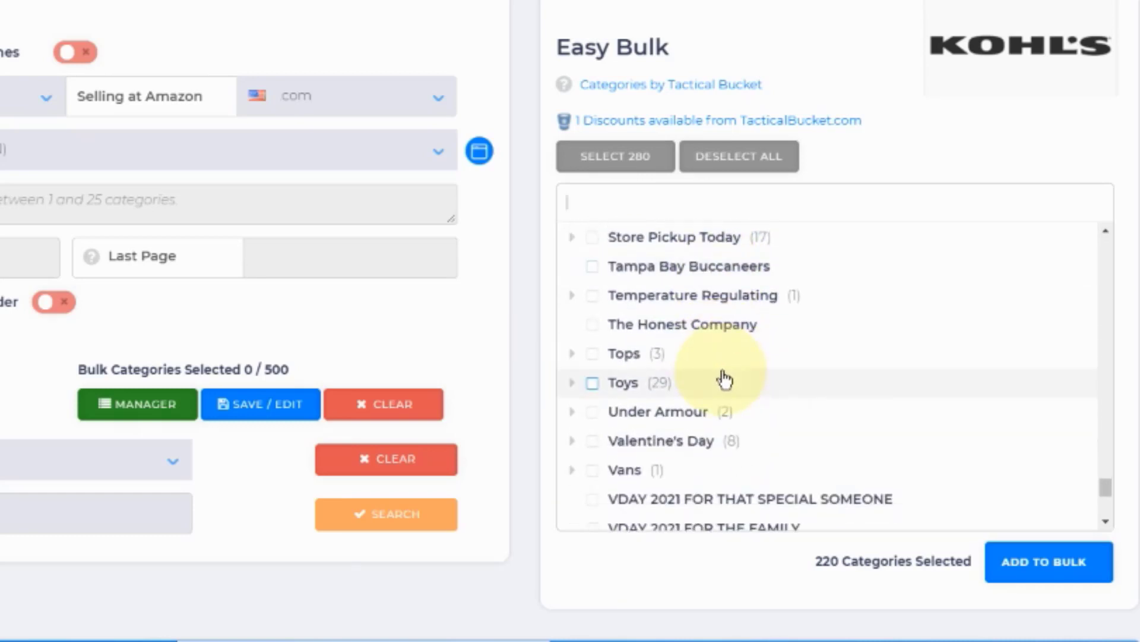
pyautogui.click(593, 384)
# Step: Review the remaining categories to the end, and select the Active category near the beginning of the list
pyautogui.scroll(-2, 772, 404)
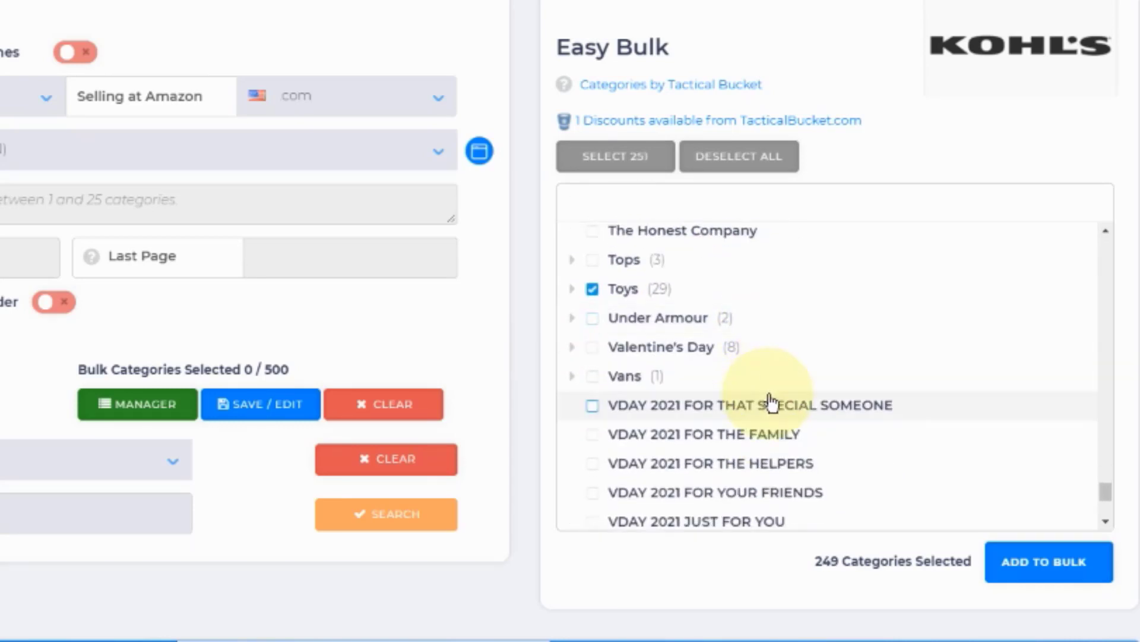
pyautogui.scroll(-8, 772, 404)
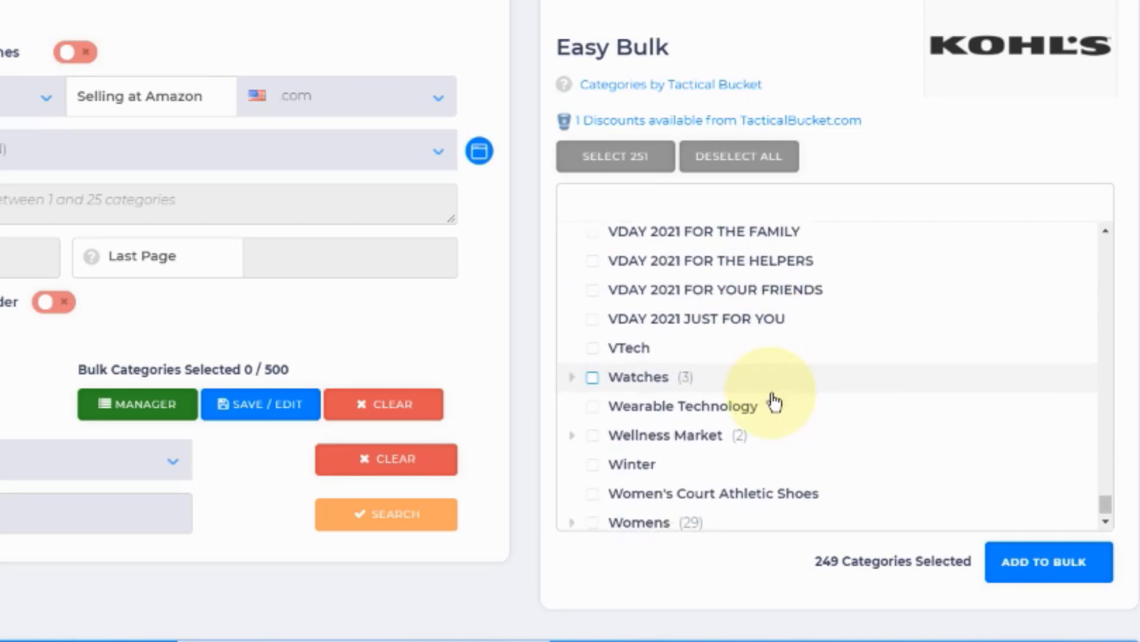
pyautogui.scroll(20, 897, 298)
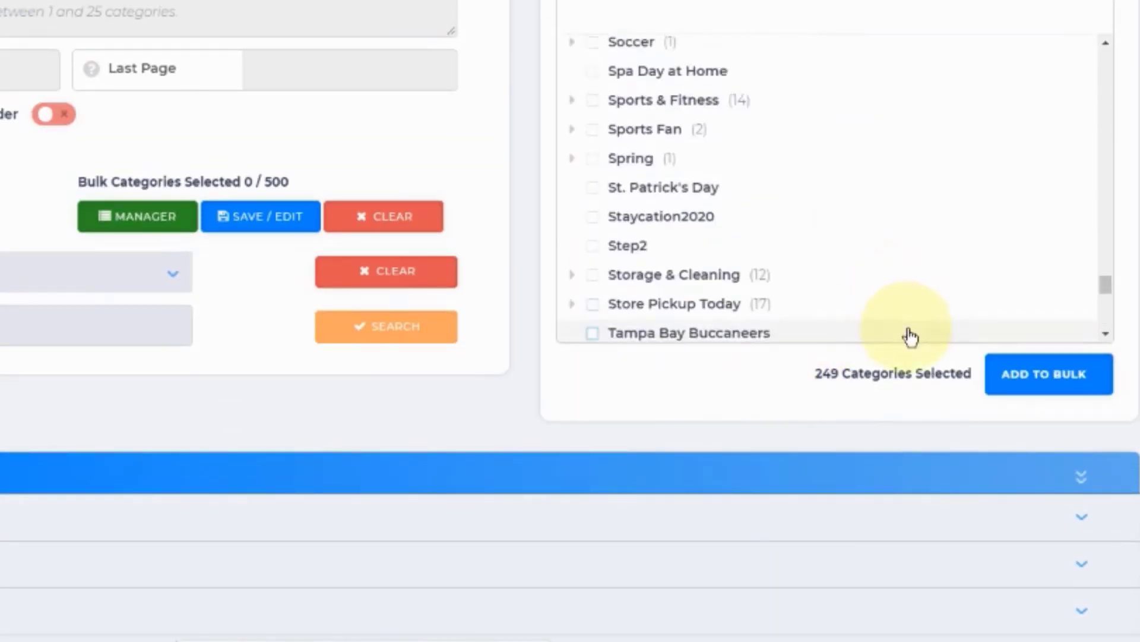
pyautogui.scroll(15, 936, 283)
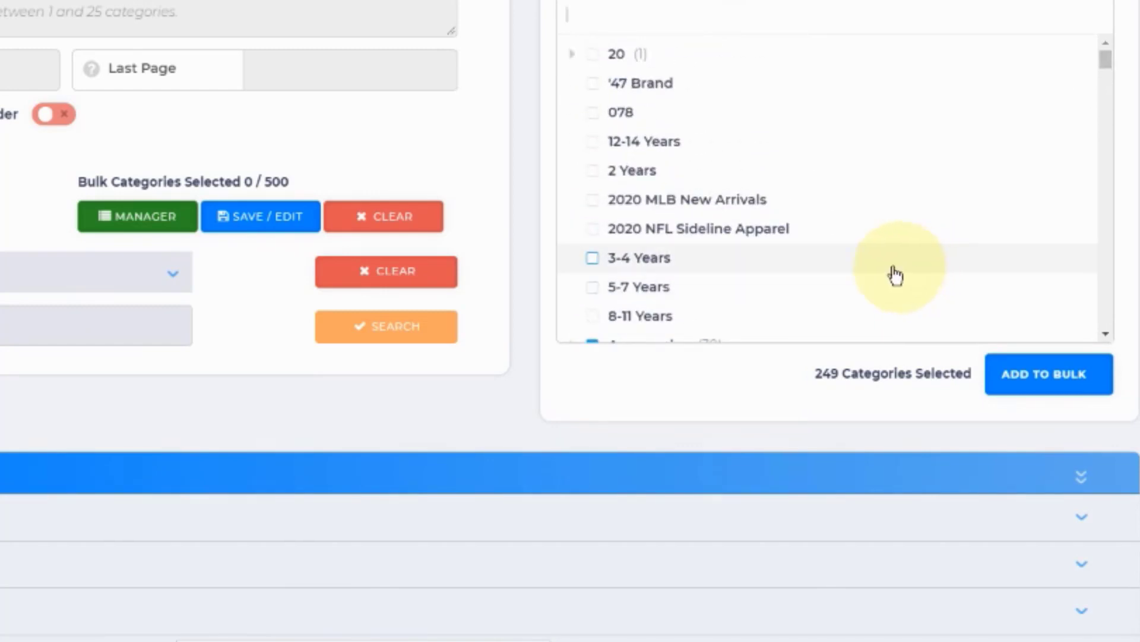
pyautogui.scroll(2, 874, 270)
pyautogui.scroll(-5, 855, 268)
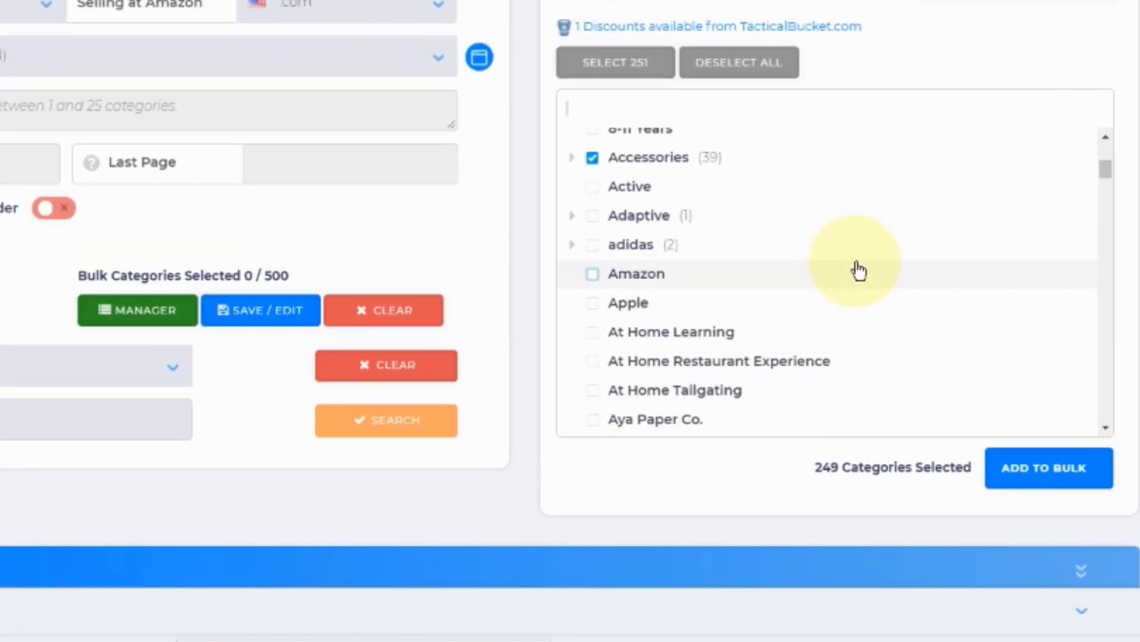
pyautogui.click(593, 189)
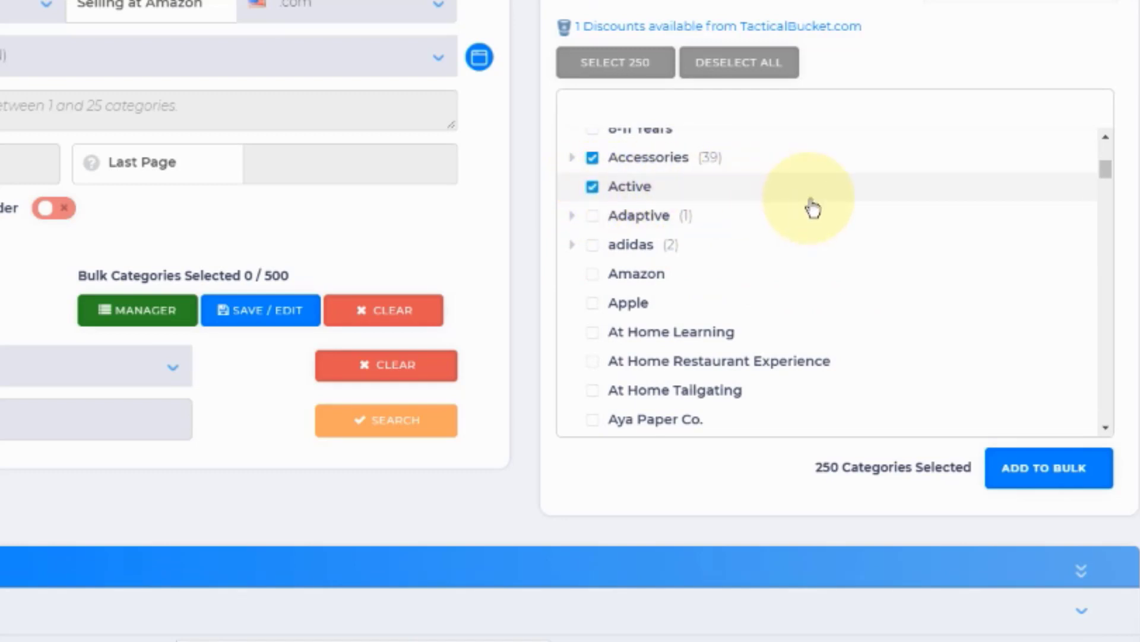
# Step: Review the selected Kohl's categories once more and add them all to the bulk search
pyautogui.scroll(-2, 813, 208)
pyautogui.scroll(-2, 813, 207)
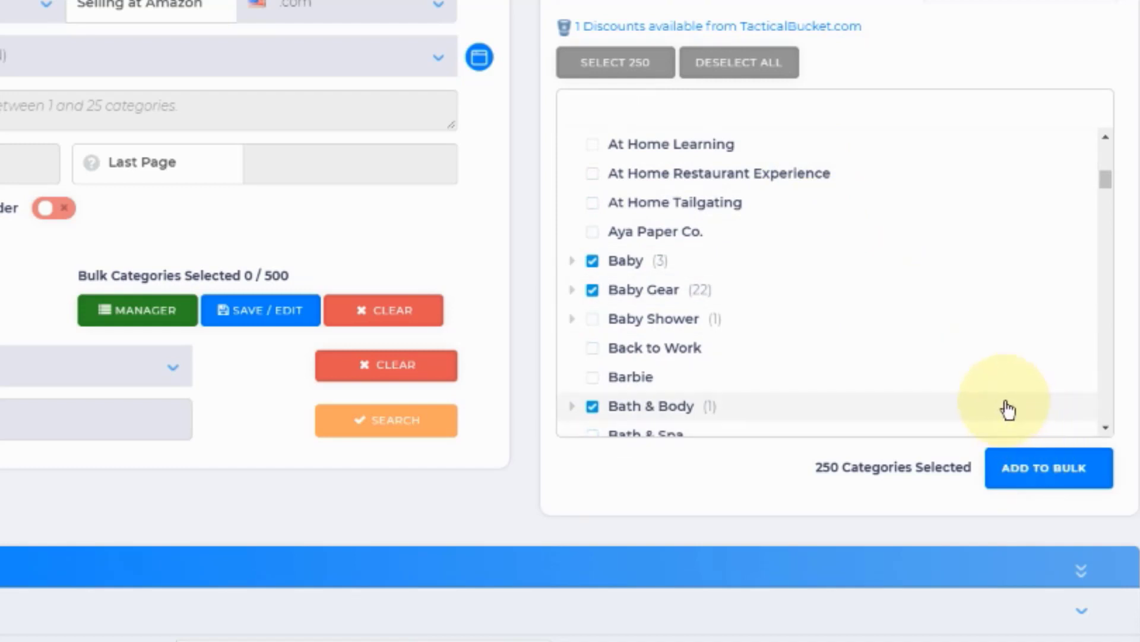
pyautogui.scroll(-2, 1006, 407)
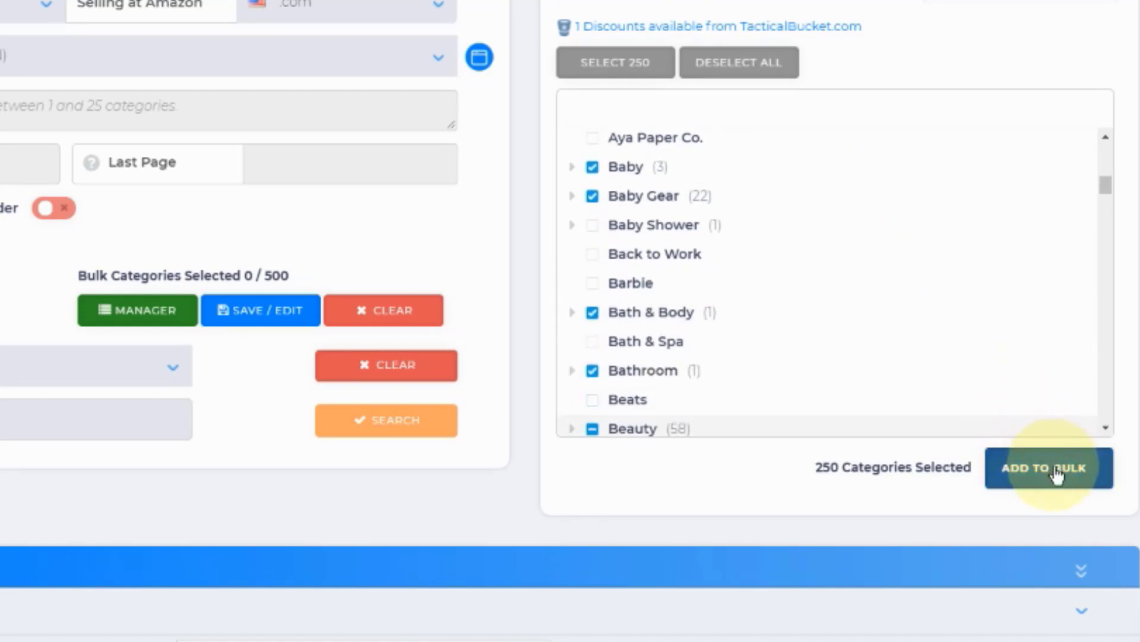
pyautogui.click(1018, 471)
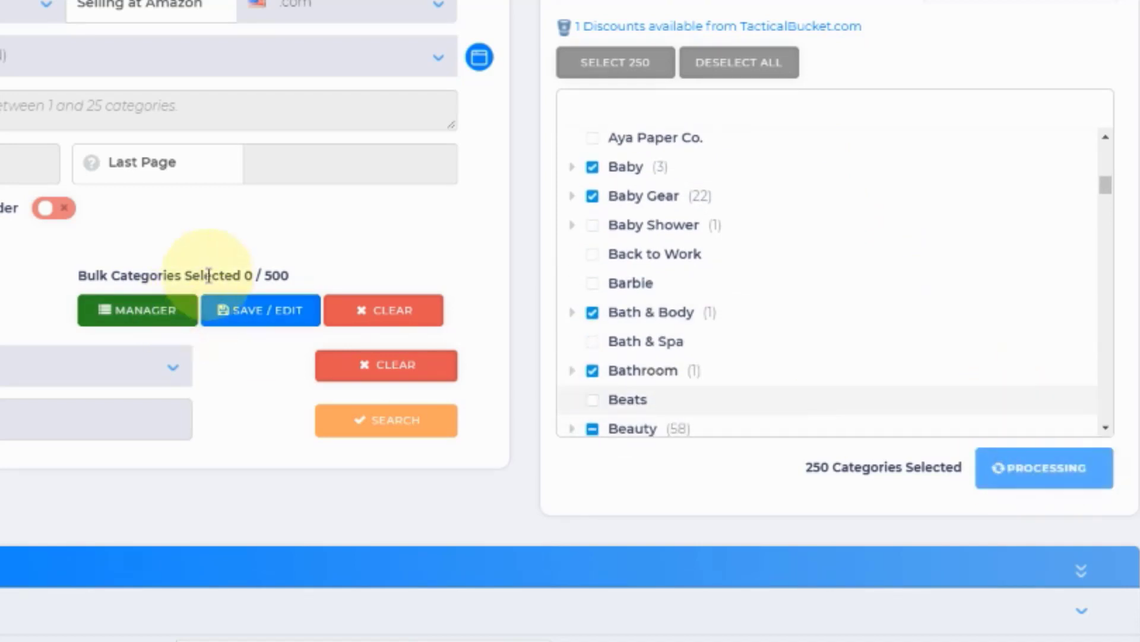
# Step: Set the first discount in the source price adjustments to 15%
pyautogui.scroll(-5, 353, 416)
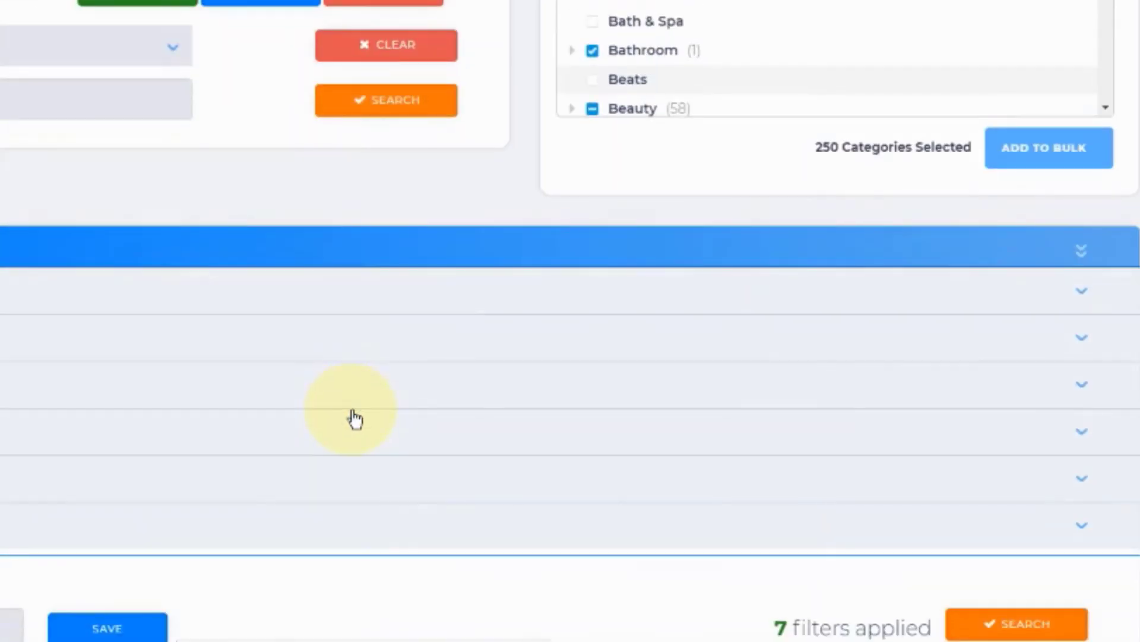
pyautogui.click(108, 311)
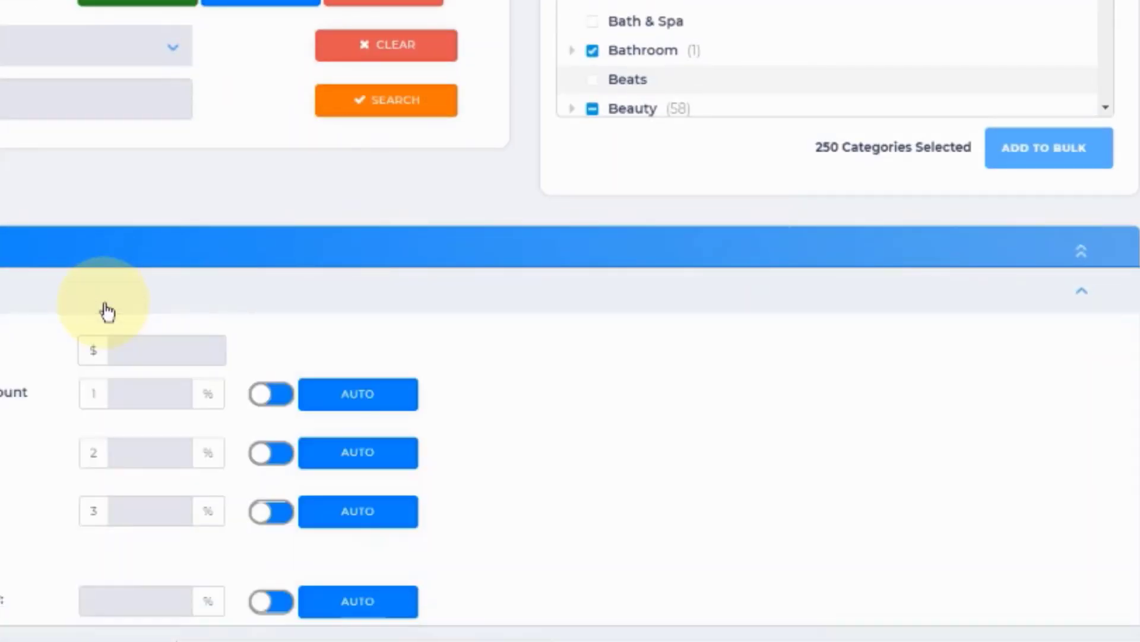
pyautogui.click(150, 390)
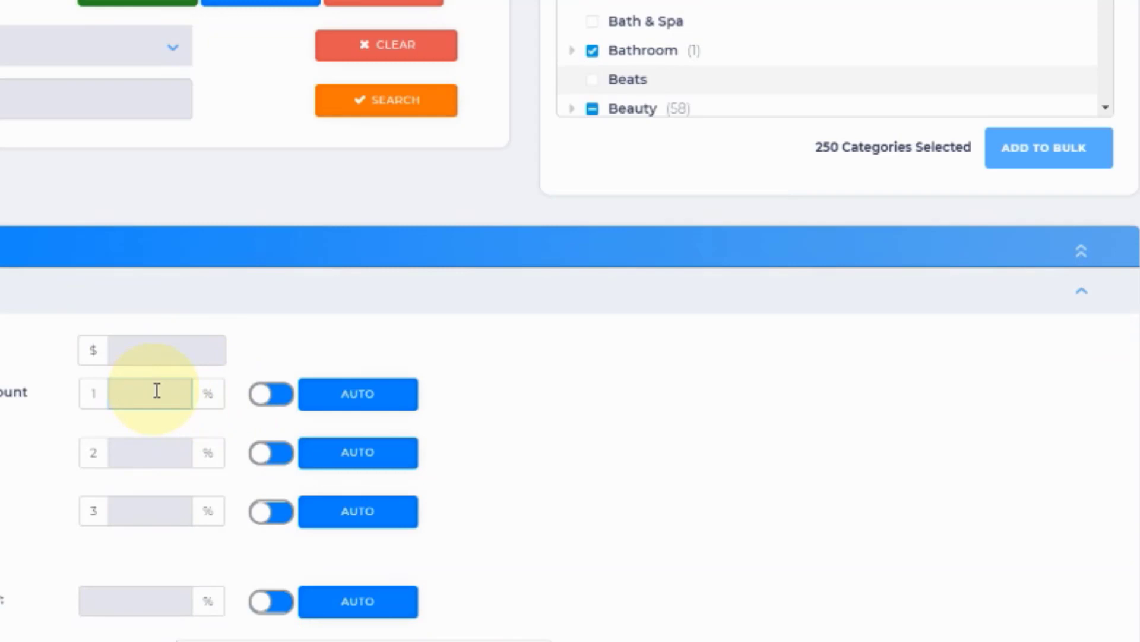
pyautogui.scroll(-5, 237, 410)
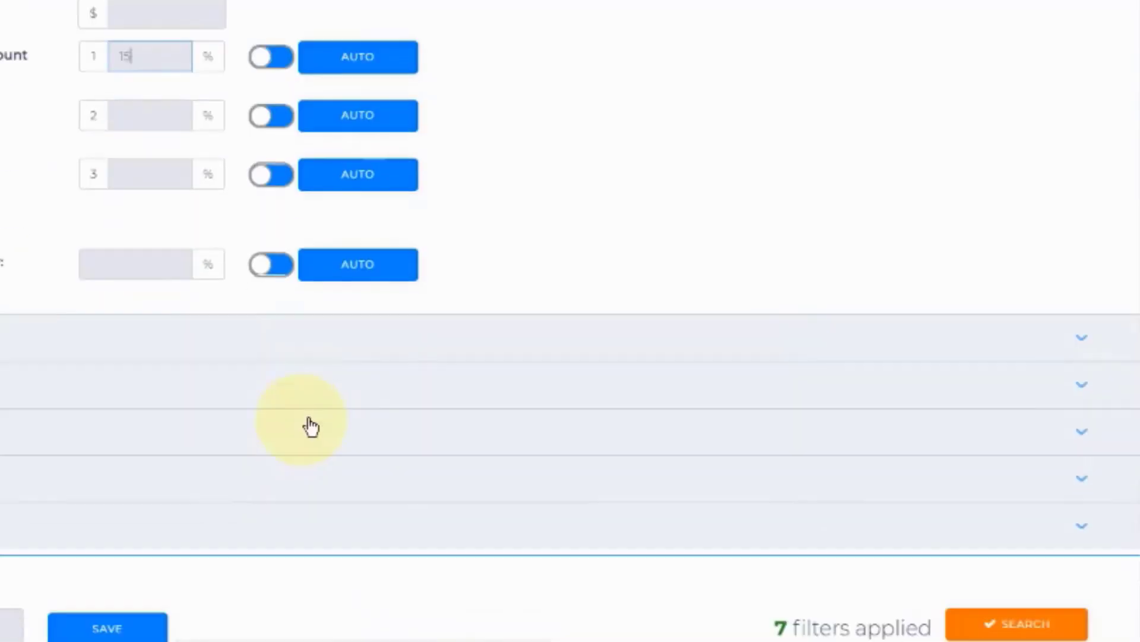
# Step: Disable the extra reverse search results from UPC sites and start the bulk Kohl's product search
pyautogui.click(97, 345)
pyautogui.scroll(-6, 297, 350)
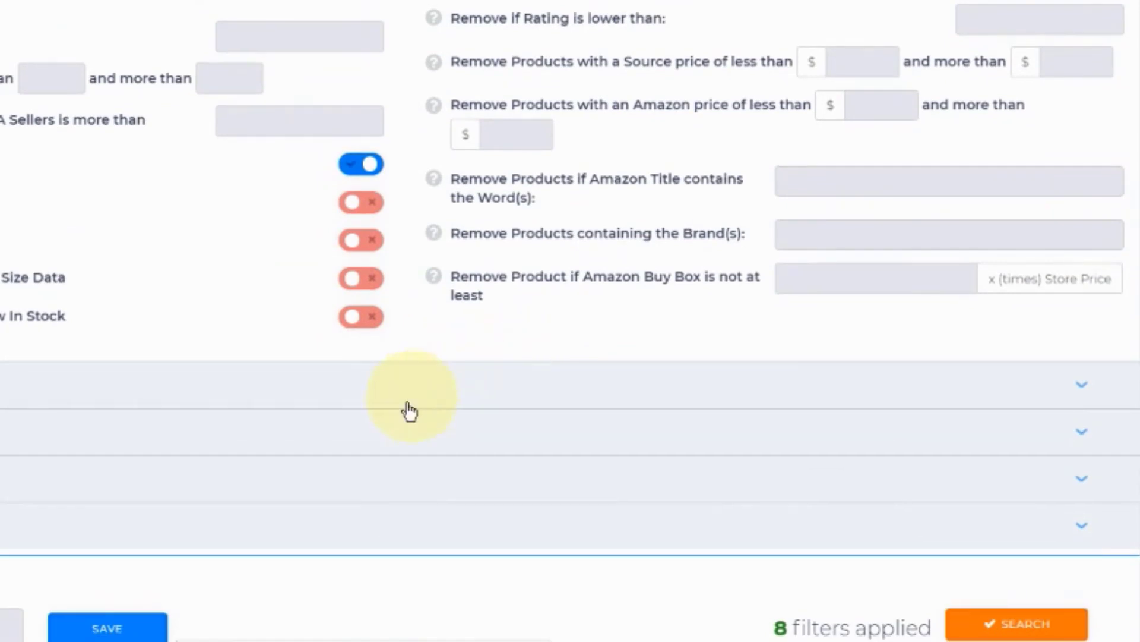
pyautogui.click(364, 533)
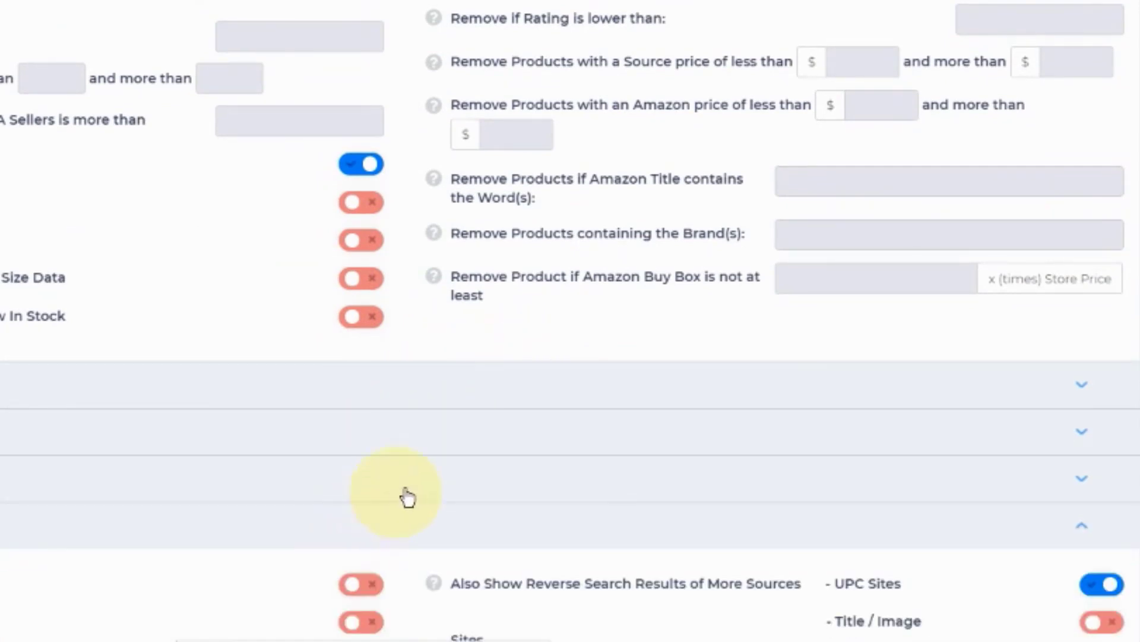
pyautogui.scroll(-2, 443, 478)
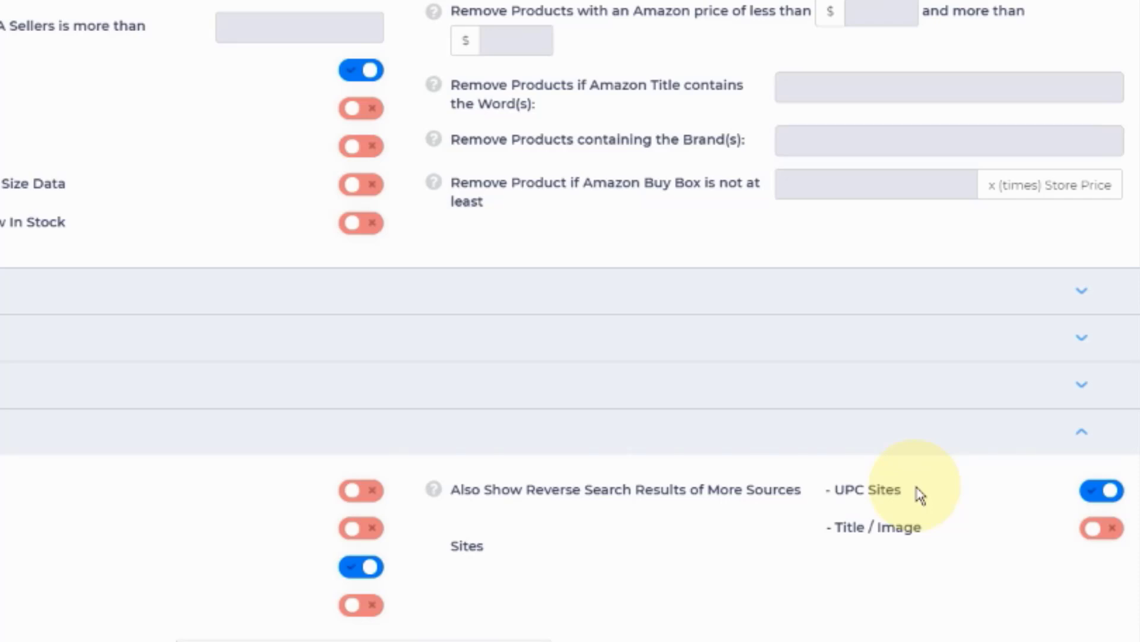
pyautogui.click(1101, 492)
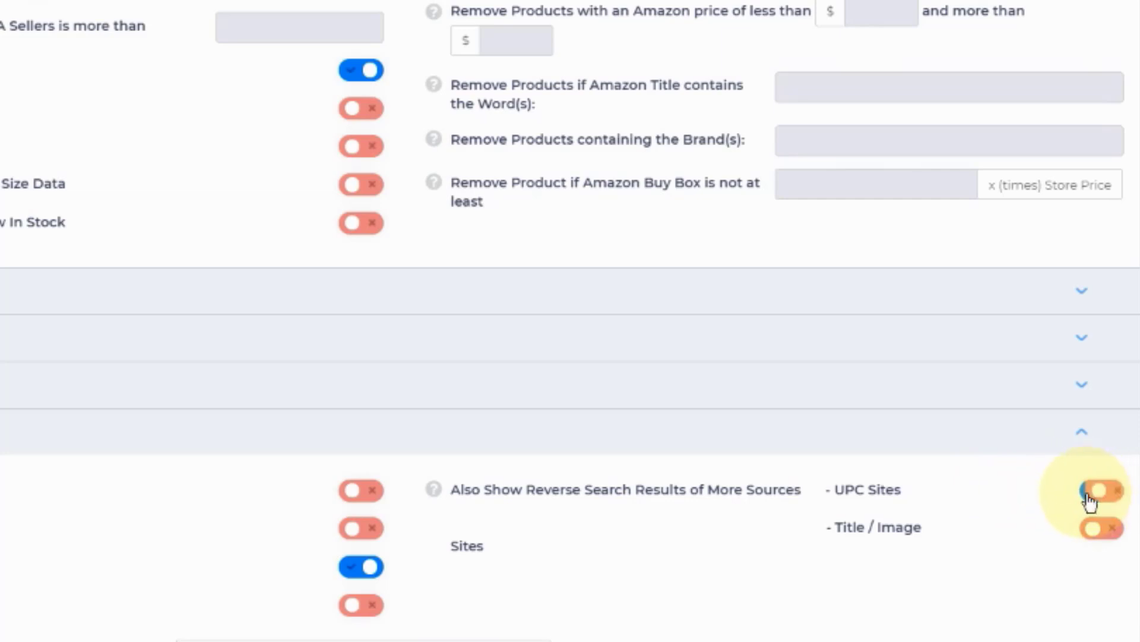
pyautogui.scroll(-2, 681, 519)
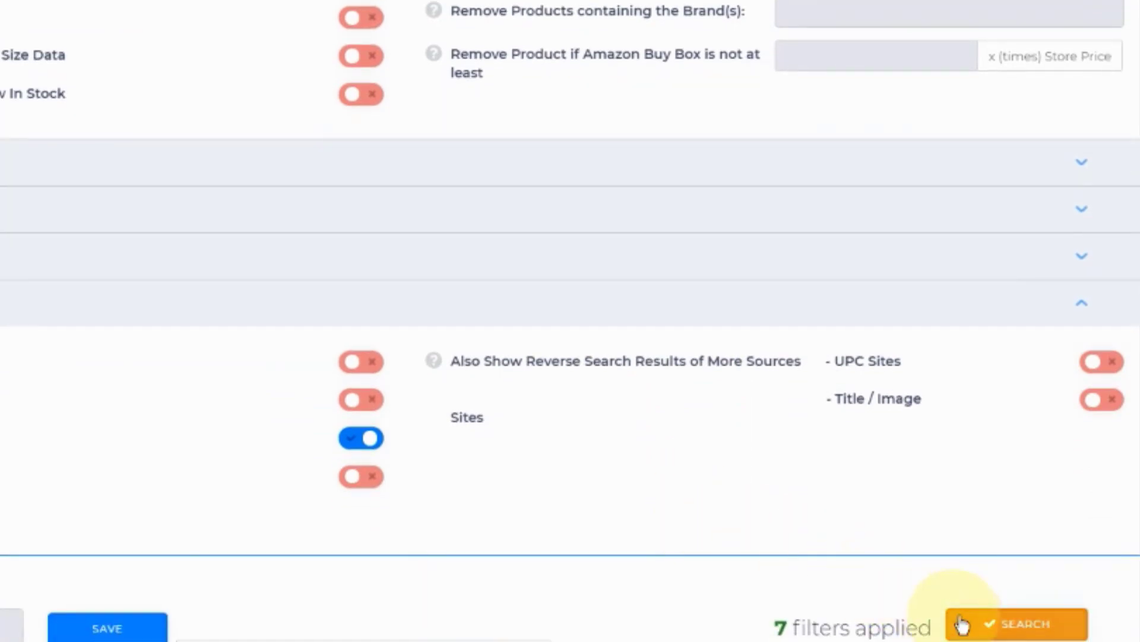
pyautogui.click(1008, 633)
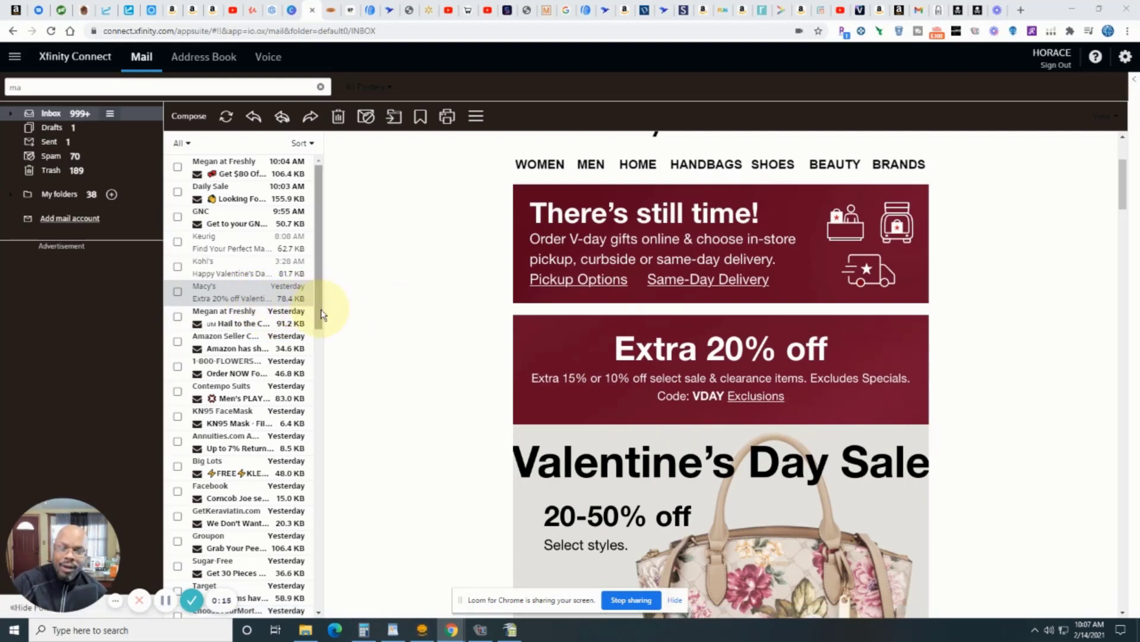
# Step: Examine the Macy's Valentine's Day email for its discount rates, coupon code, exclusions and the product categories on sale
pyautogui.scroll(3, 612, 343)
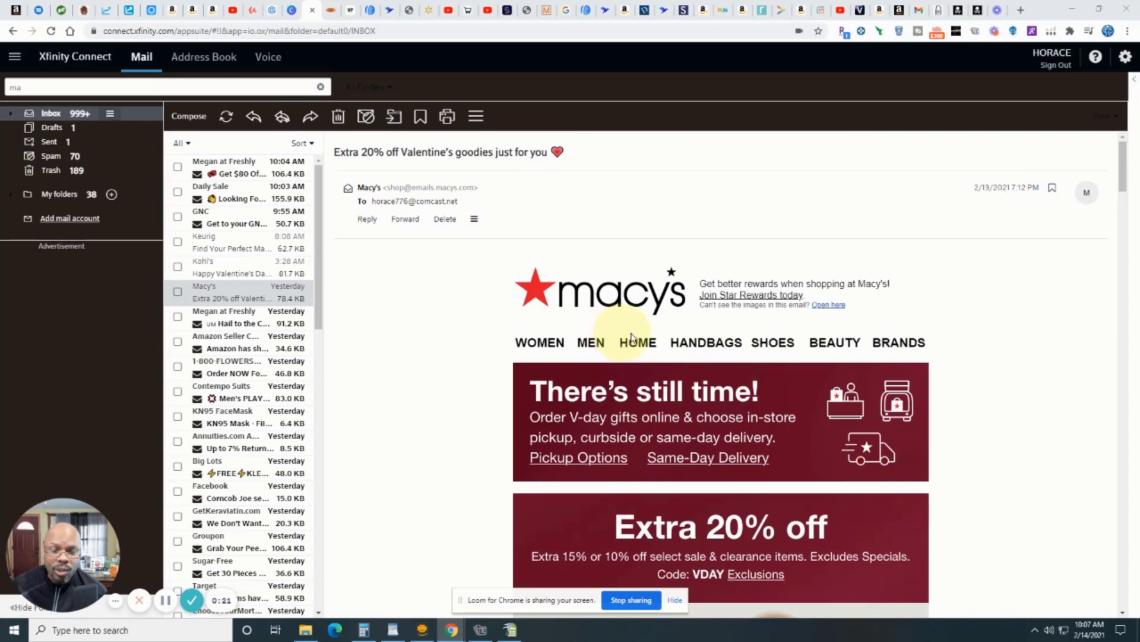
pyautogui.scroll(-2, 708, 321)
pyautogui.scroll(-3, 721, 323)
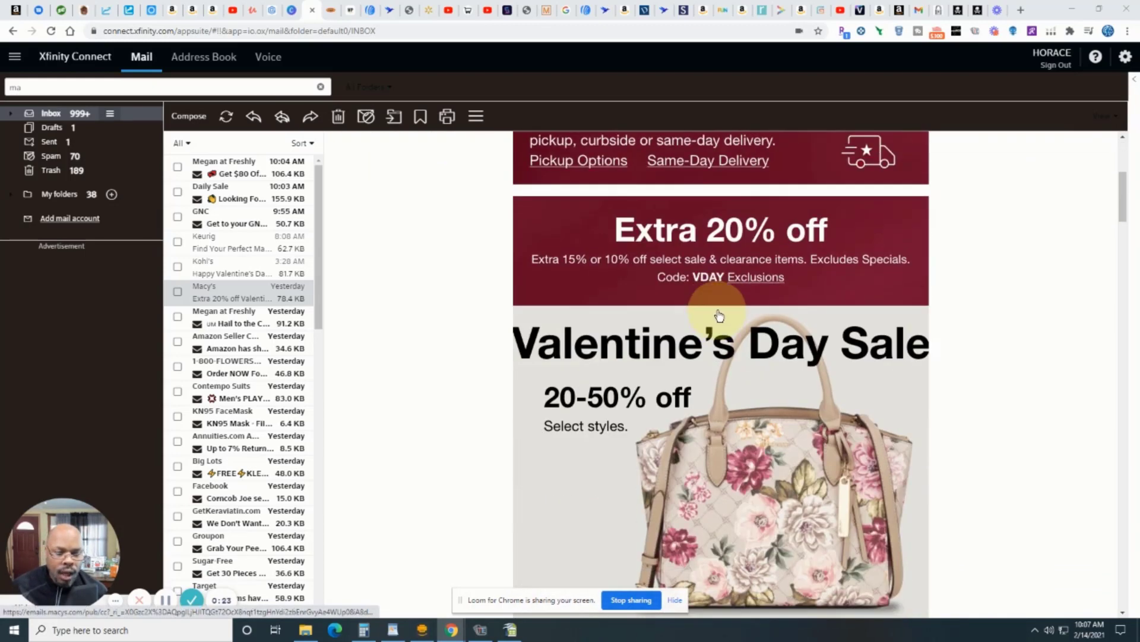
pyautogui.scroll(2, 757, 298)
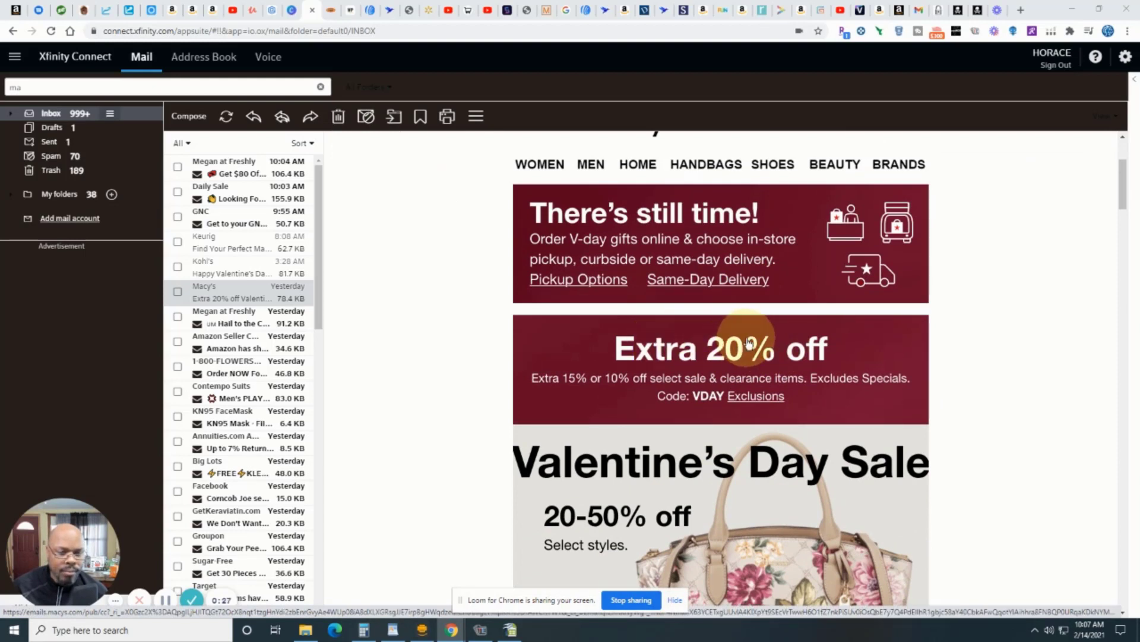
pyautogui.scroll(-1, 748, 344)
pyautogui.scroll(-4, 748, 350)
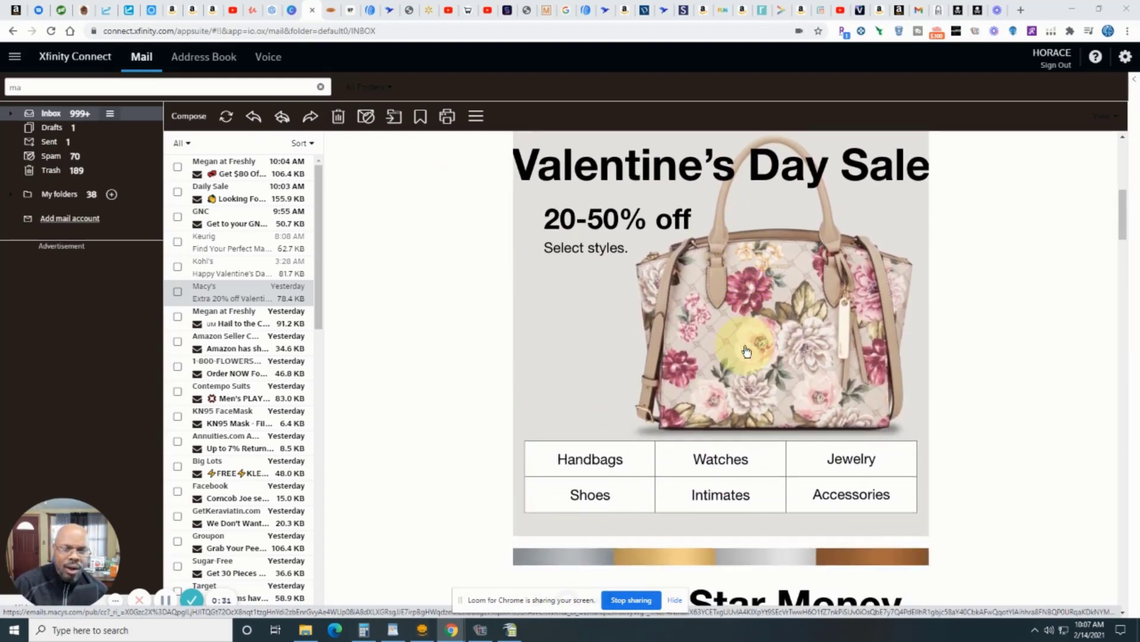
pyautogui.scroll(3, 653, 333)
pyautogui.scroll(-5, 713, 410)
pyautogui.scroll(-2, 768, 412)
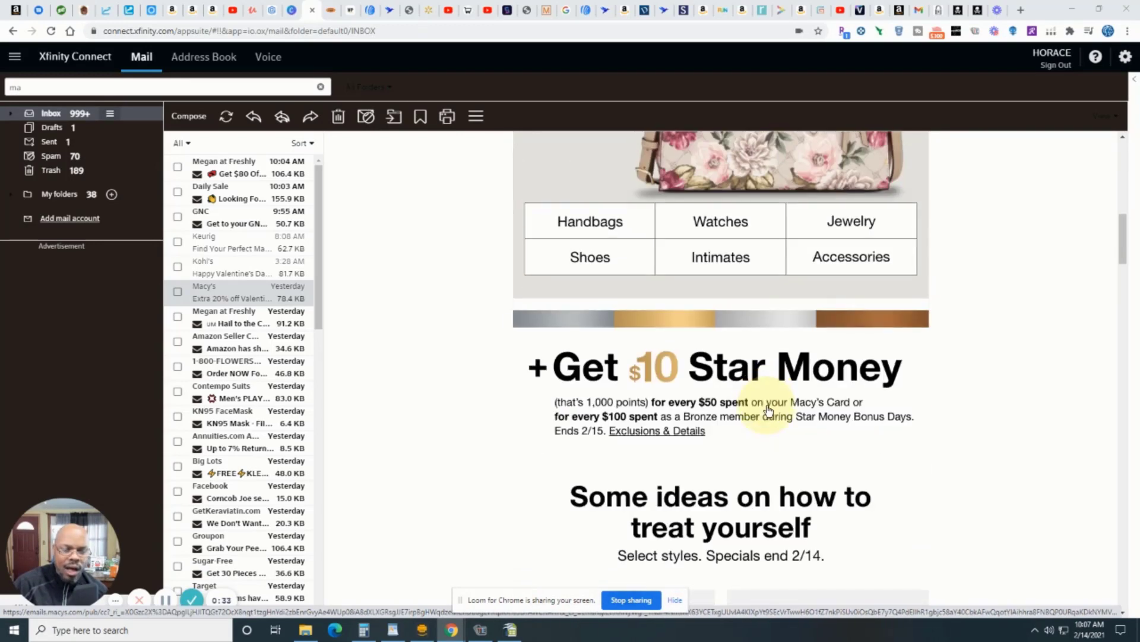
pyautogui.scroll(8, 769, 409)
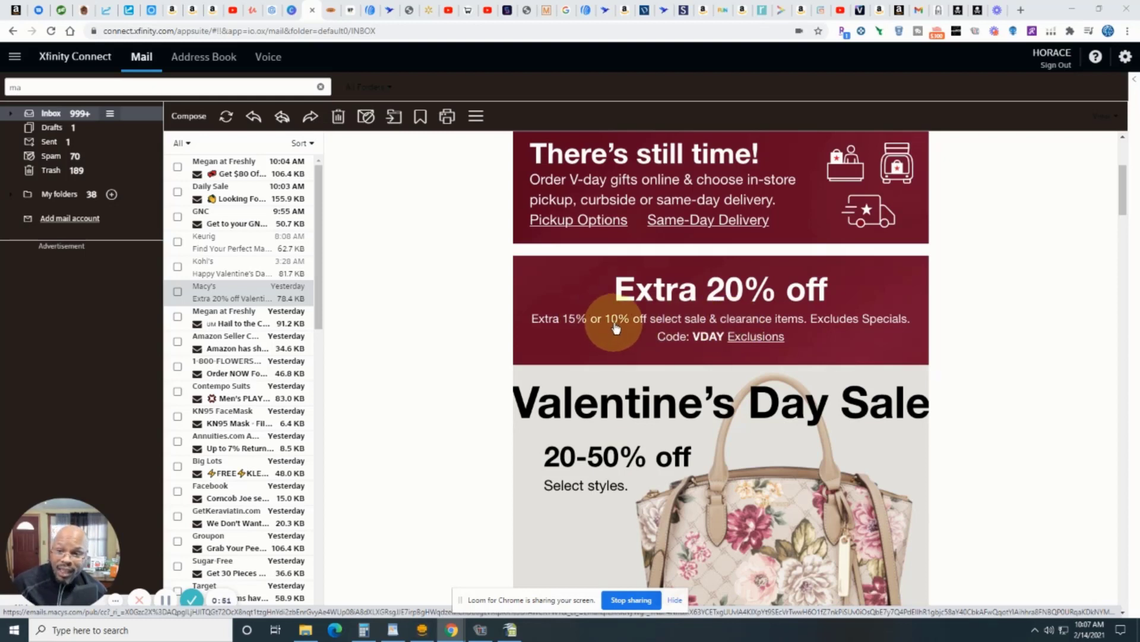
pyautogui.scroll(4, 621, 326)
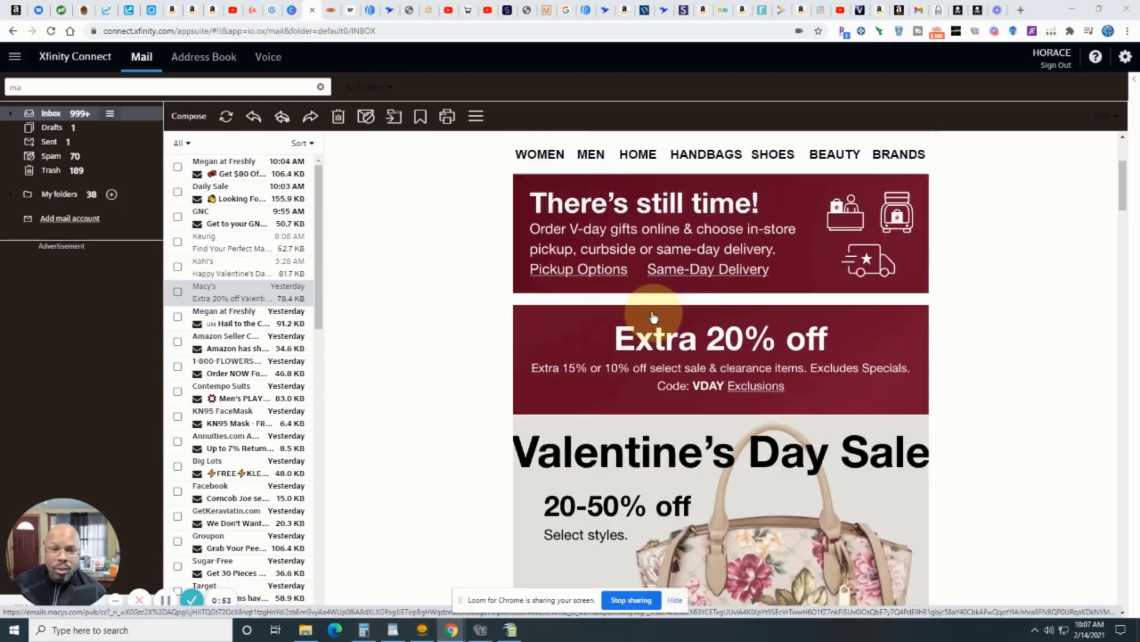
# Step: Open the Macy's website from the email and go to its Sale & Clearance section
pyautogui.click(635, 313)
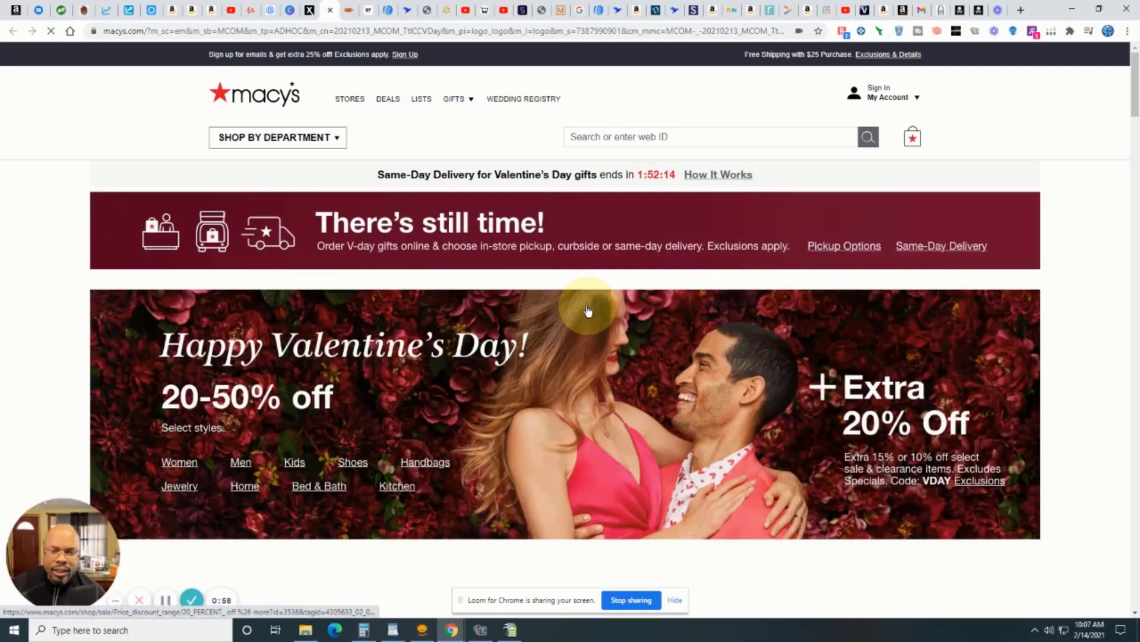
pyautogui.scroll(-5, 667, 282)
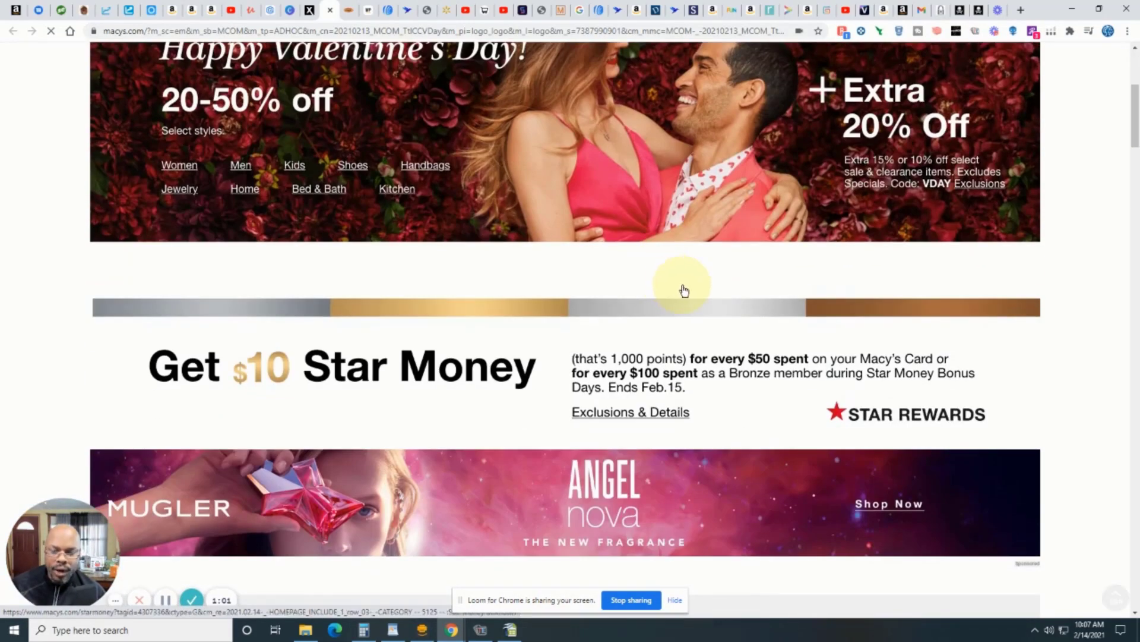
pyautogui.scroll(5, 672, 287)
pyautogui.click(301, 141)
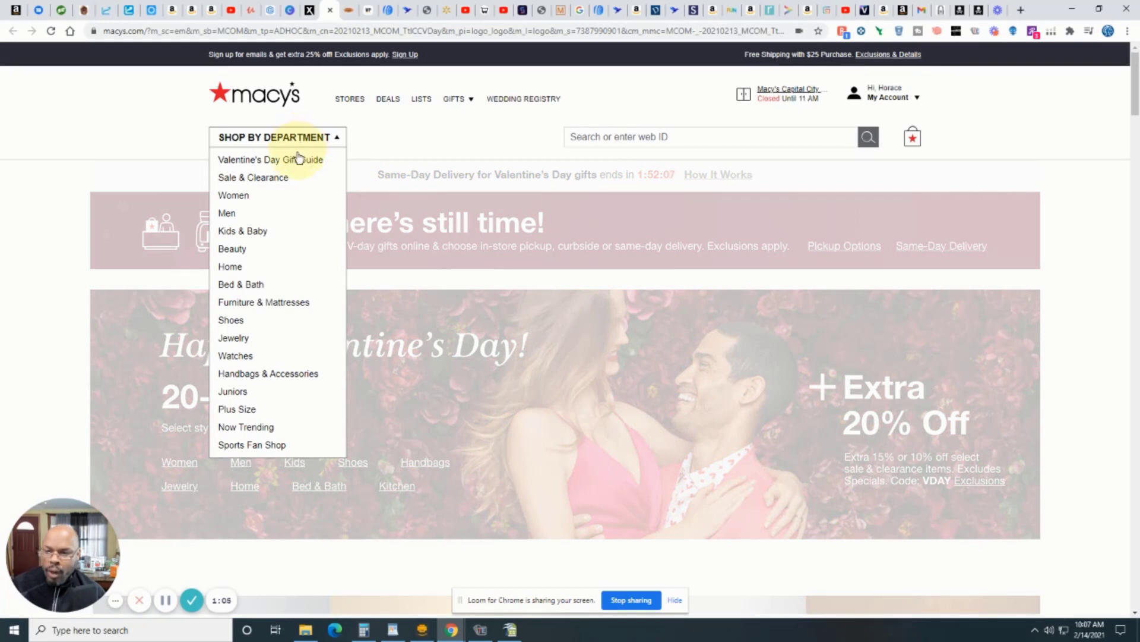
pyautogui.moveTo(279, 181)
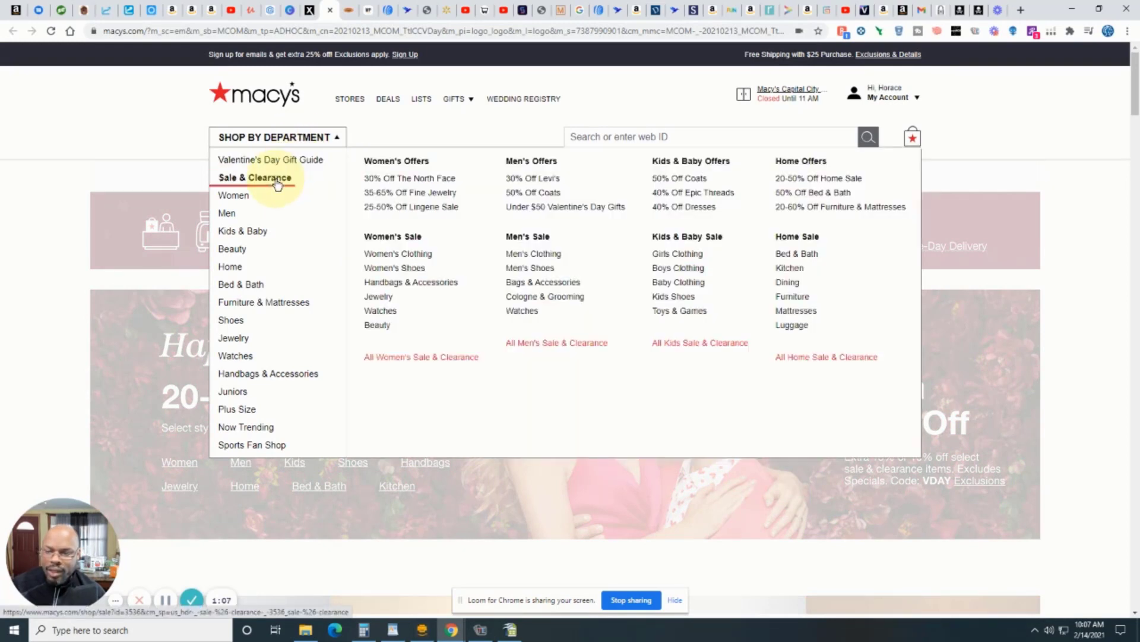
pyautogui.click(277, 185)
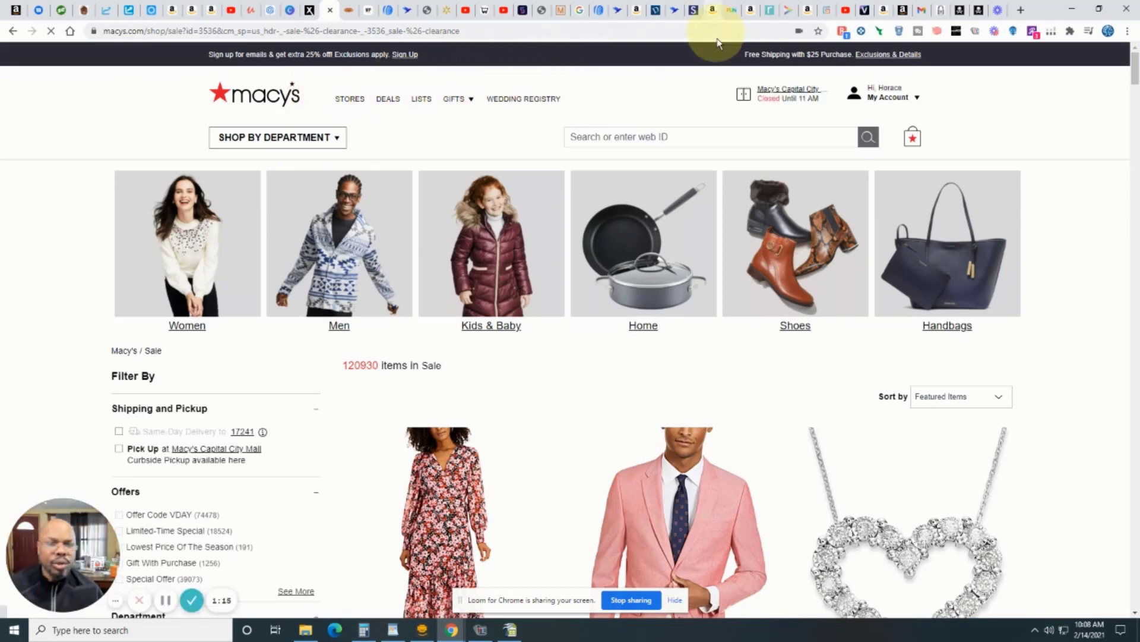
# Step: Switch to Tactical Arbitrage, open a new product search and choose macys.com (UPC / EAN) as the source website
pyautogui.click(618, 12)
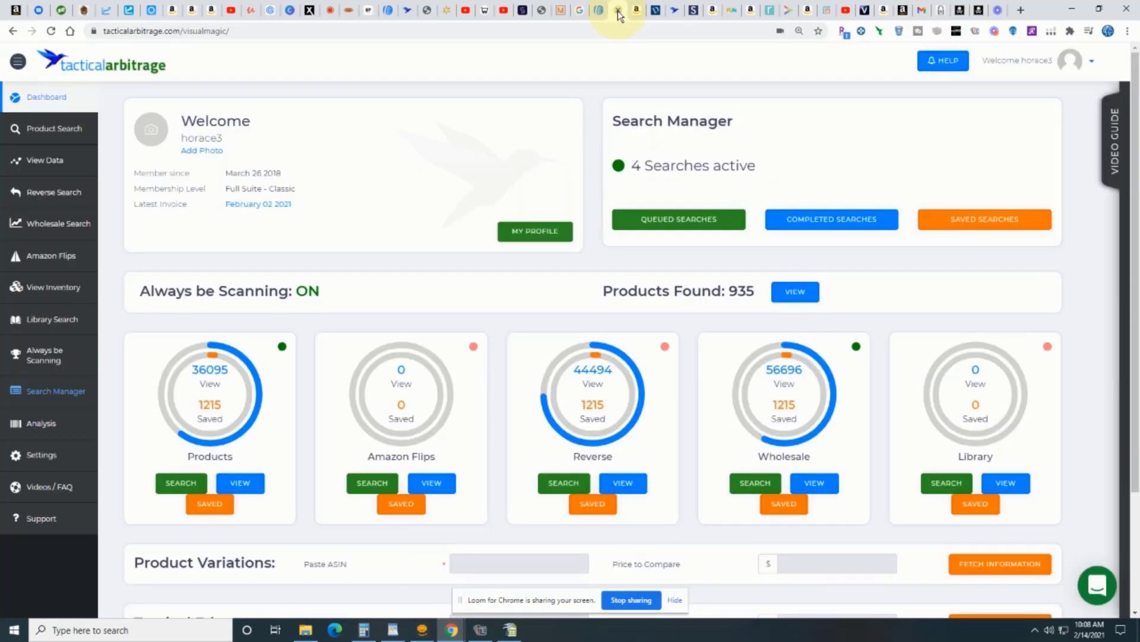
pyautogui.click(62, 135)
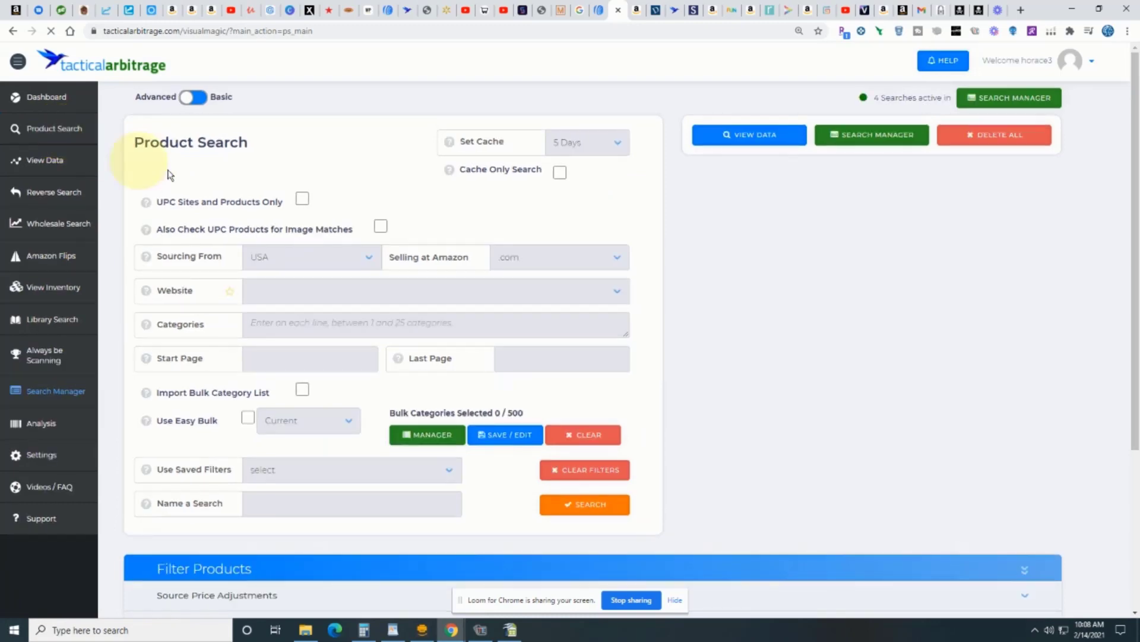
pyautogui.click(535, 293)
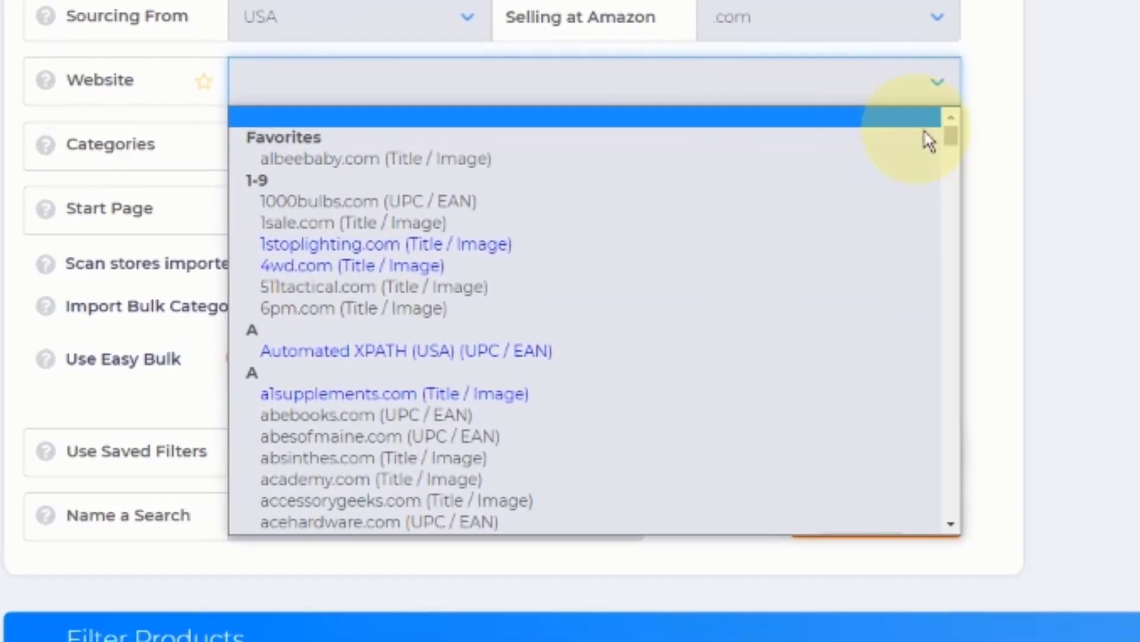
pyautogui.click(944, 133)
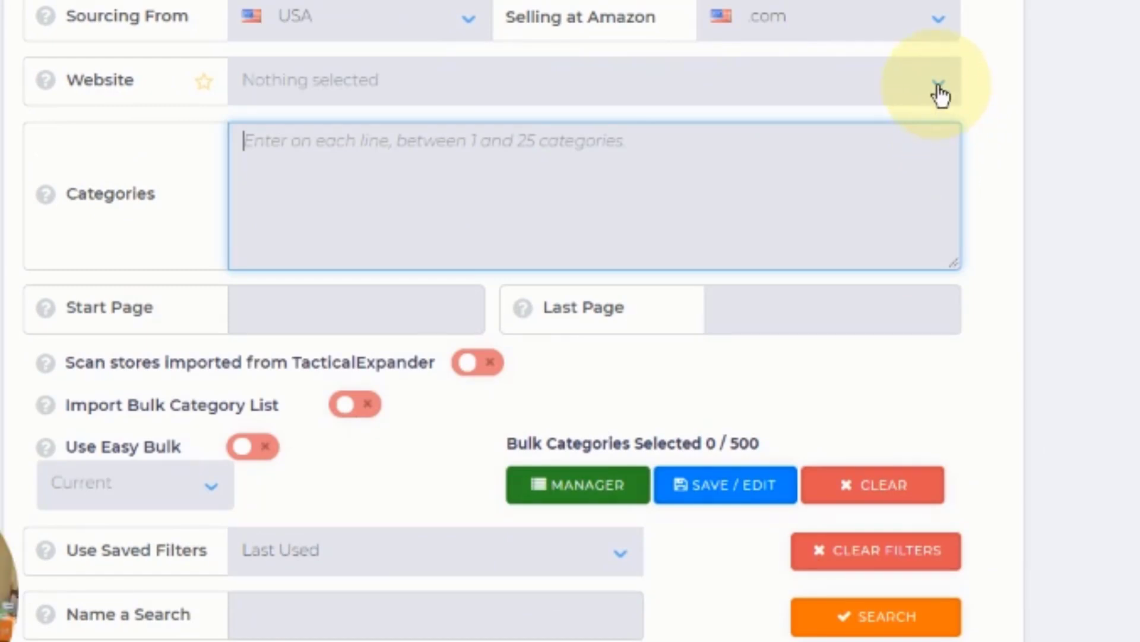
pyautogui.click(941, 95)
pyautogui.moveTo(951, 205); pyautogui.dragTo(928, 465)
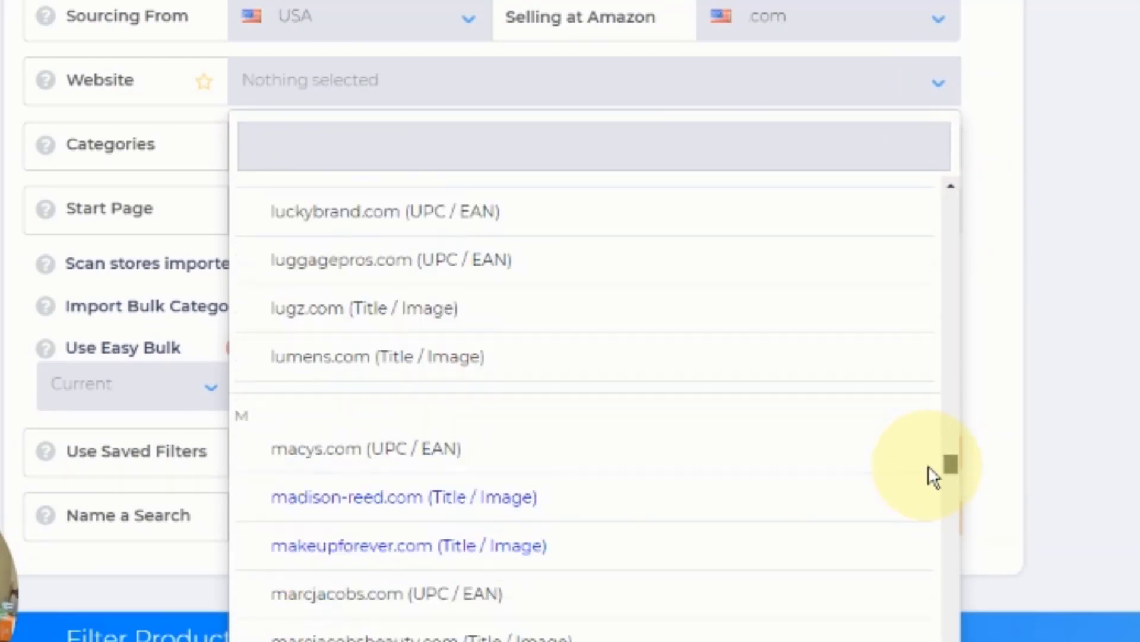
pyautogui.click(550, 462)
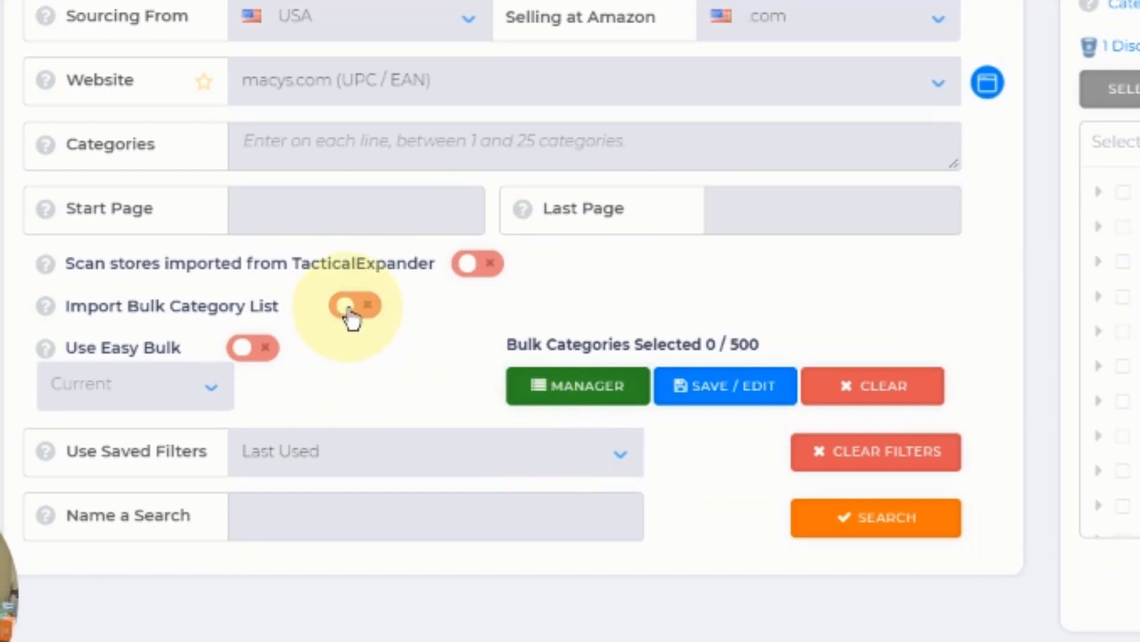
pyautogui.click(245, 349)
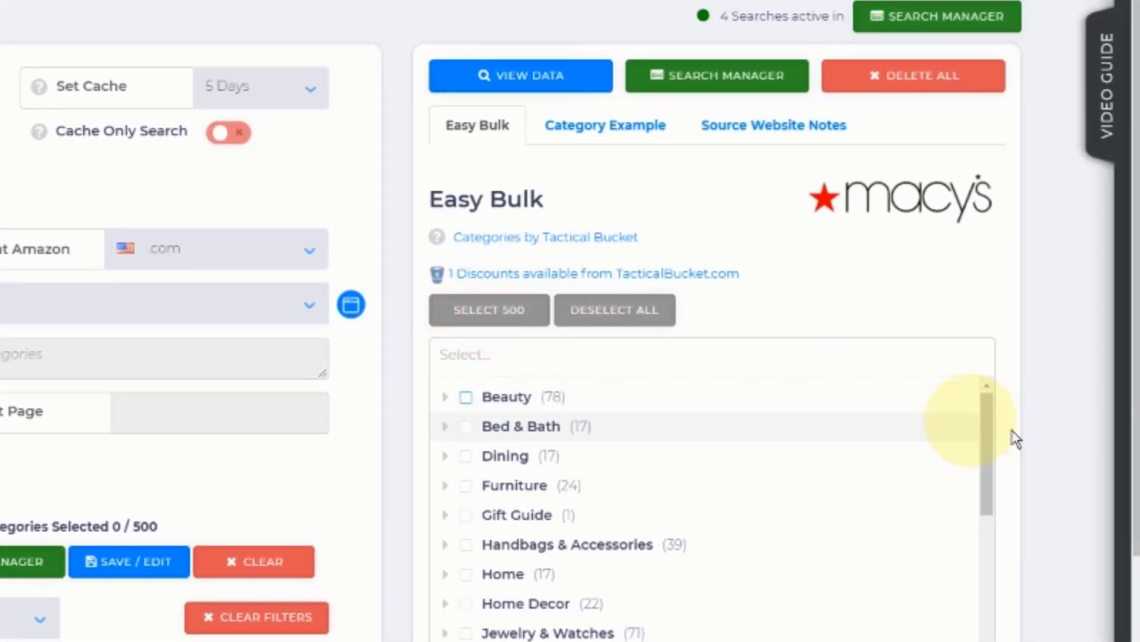
pyautogui.moveTo(987, 438); pyautogui.dragTo(957, 415)
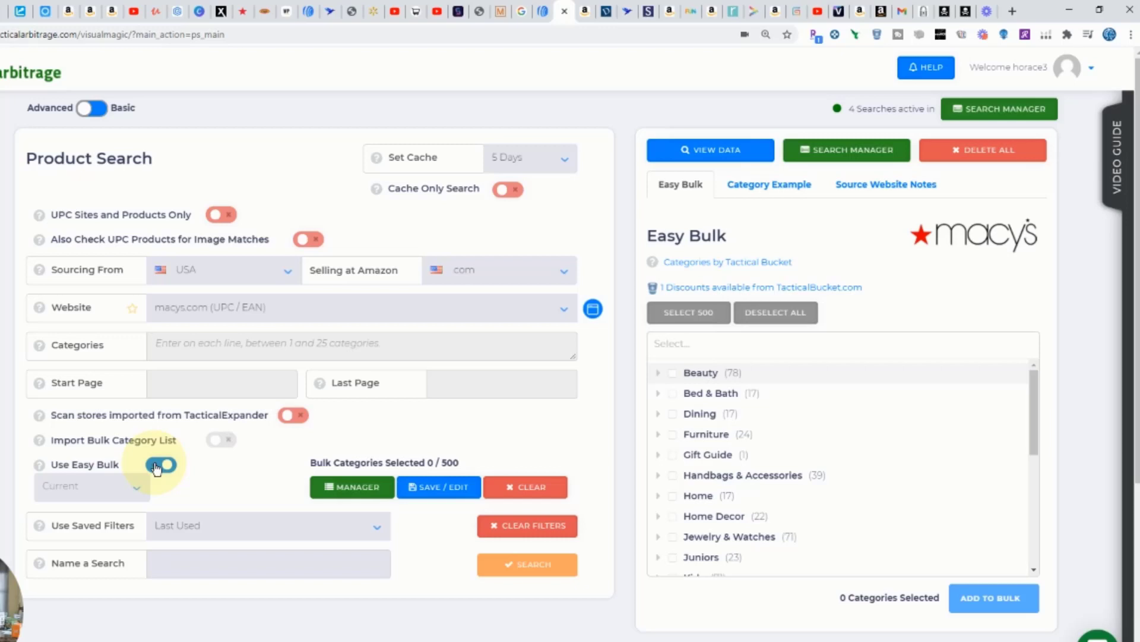
pyautogui.click(156, 466)
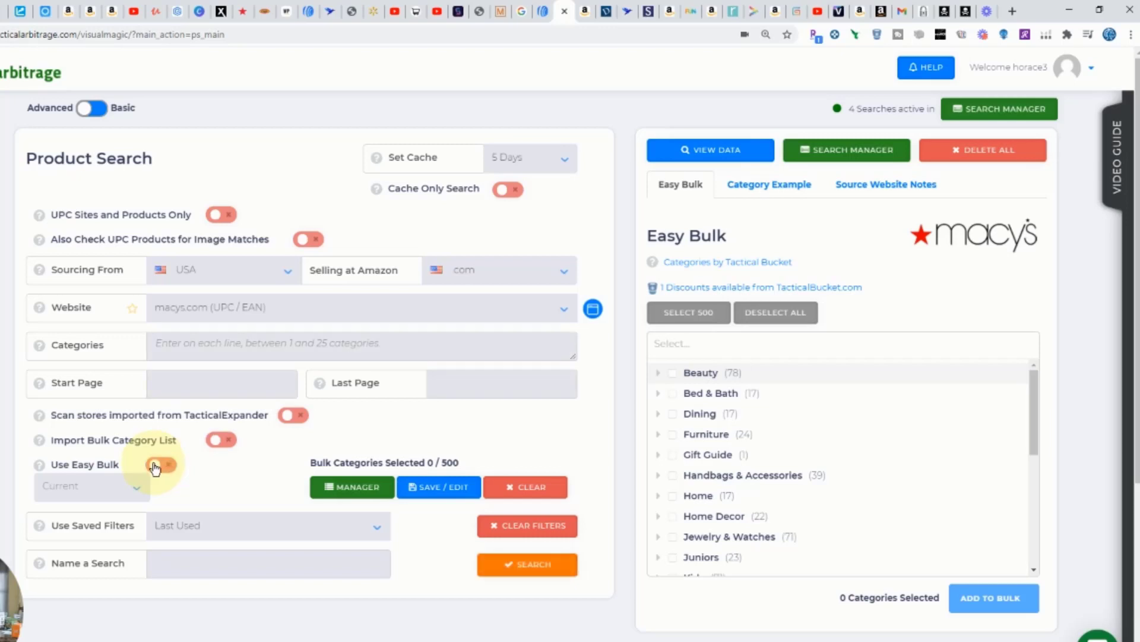
pyautogui.click(155, 467)
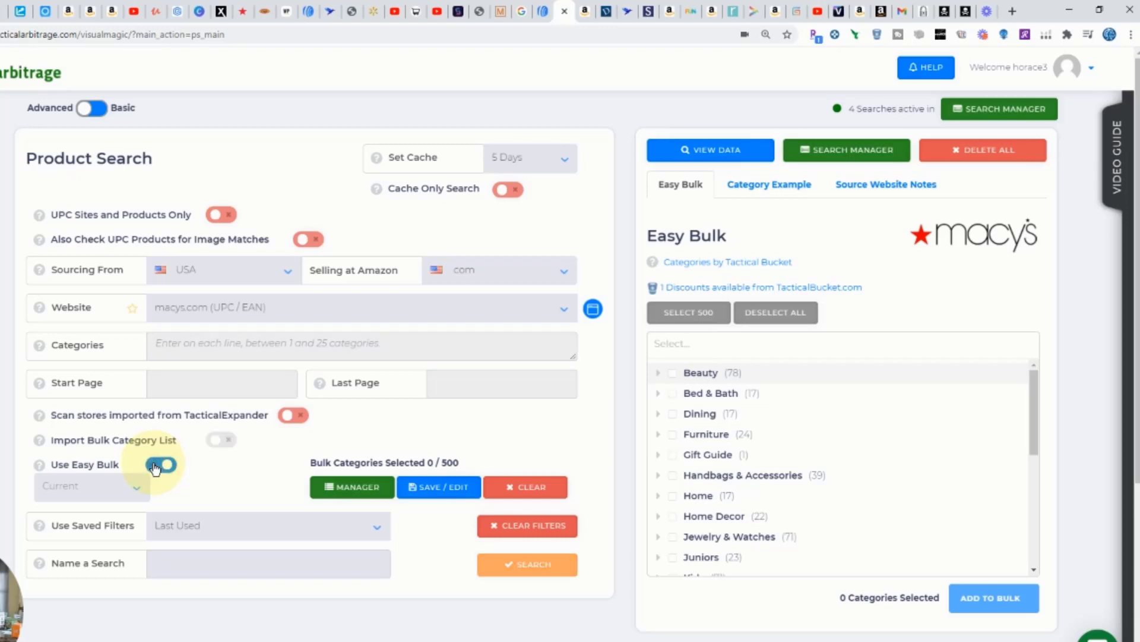
pyautogui.click(155, 466)
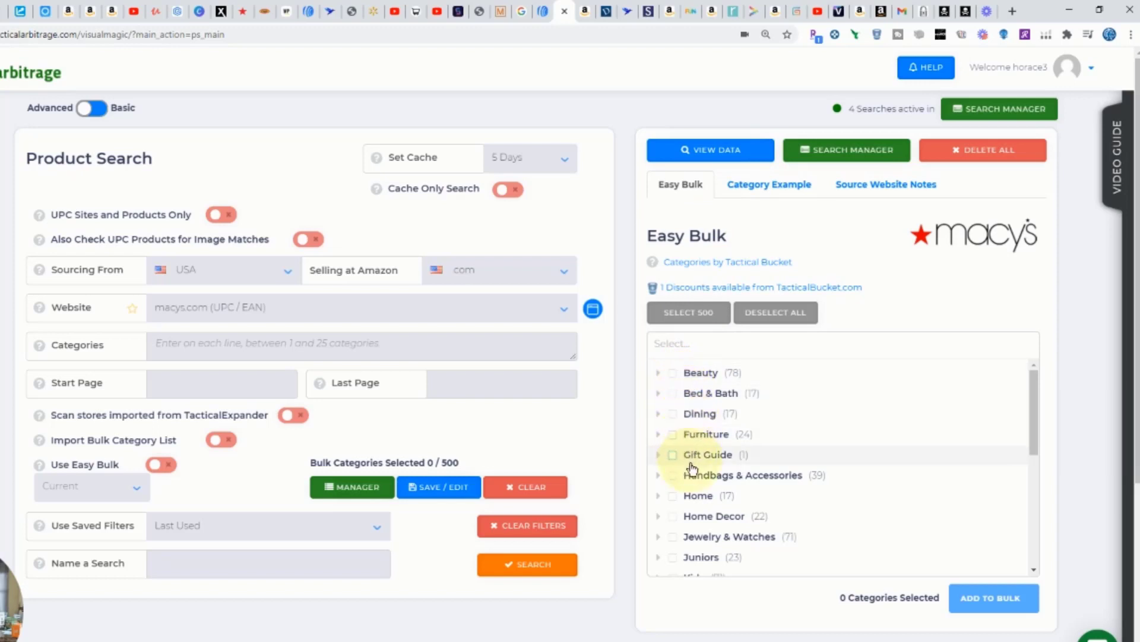
pyautogui.click(184, 347)
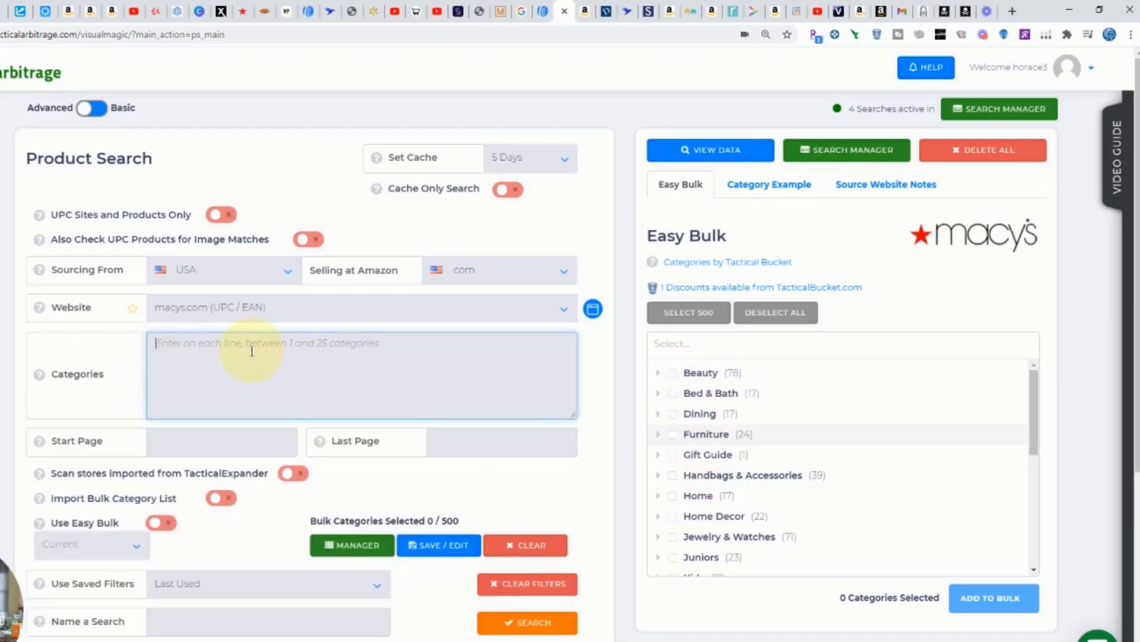
pyautogui.click(69, 394)
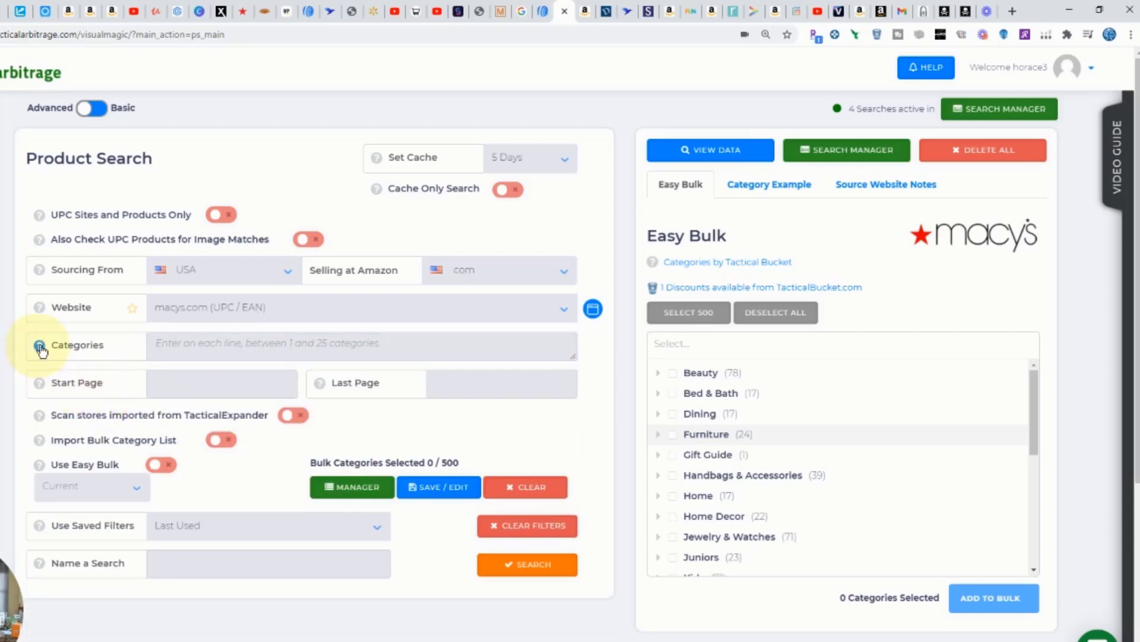
# Step: Examine the macys.com category example and source website notes to learn which category identifier the search expects
pyautogui.moveTo(42, 350)
pyautogui.click(765, 189)
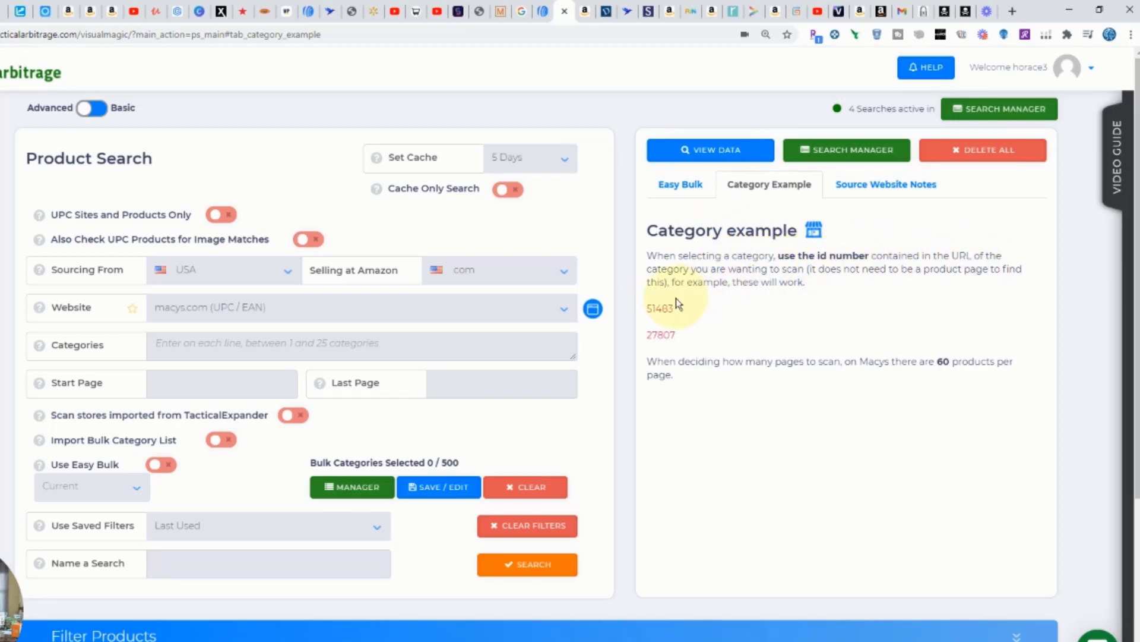
pyautogui.click(886, 185)
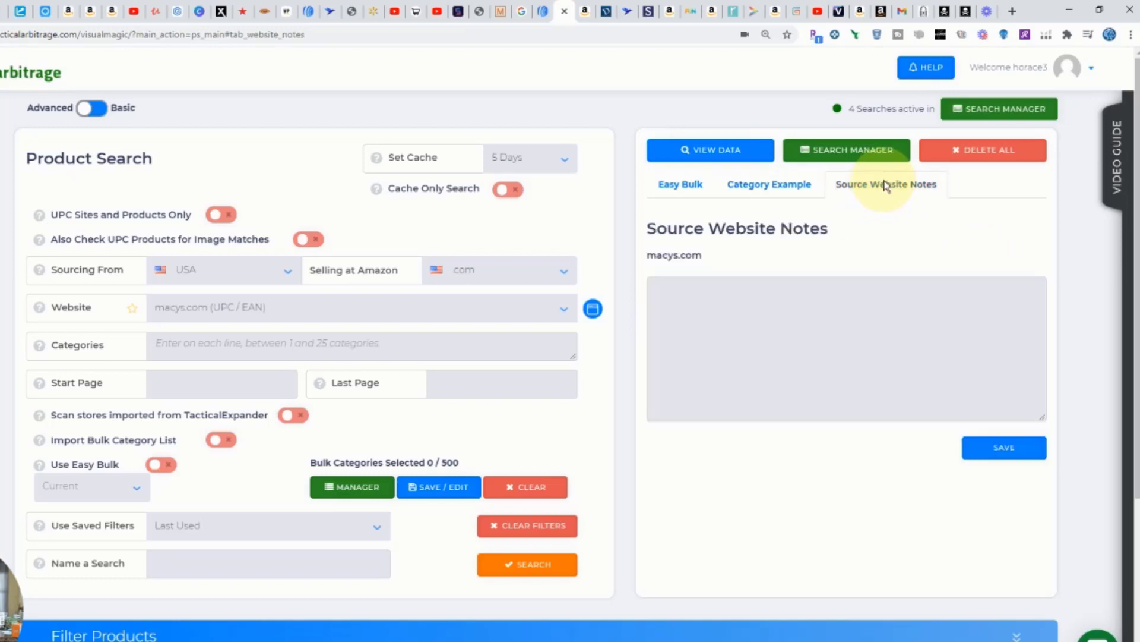
pyautogui.click(795, 188)
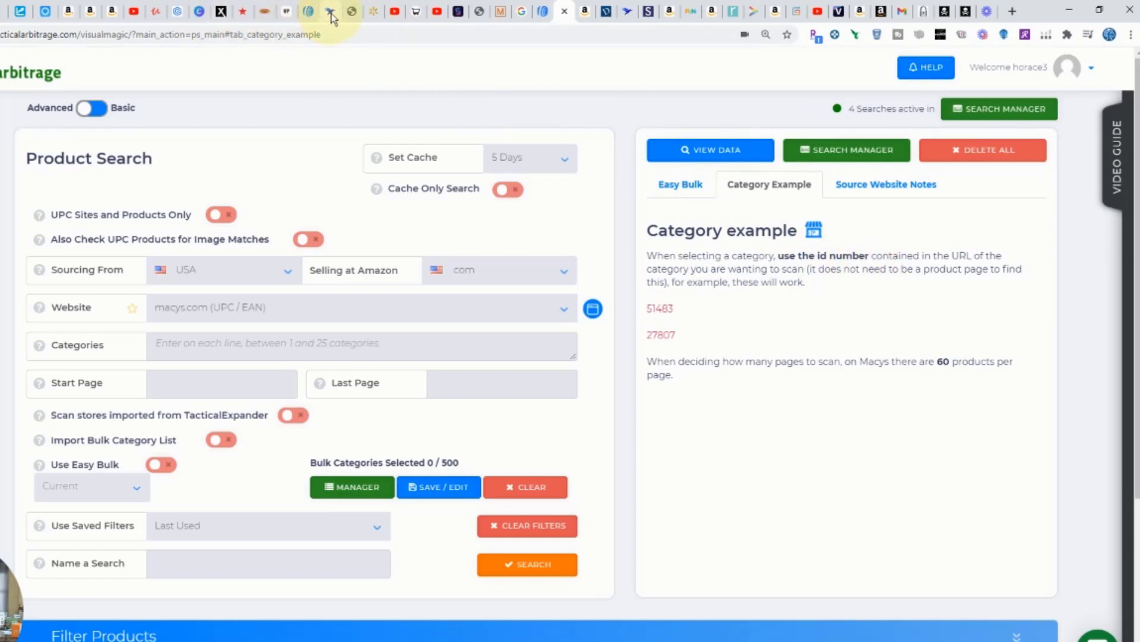
# Step: Switch to the Macy's sale page, try the Offer Code VDAY filter, and leave only the Special Offer filter applied
pyautogui.click(244, 11)
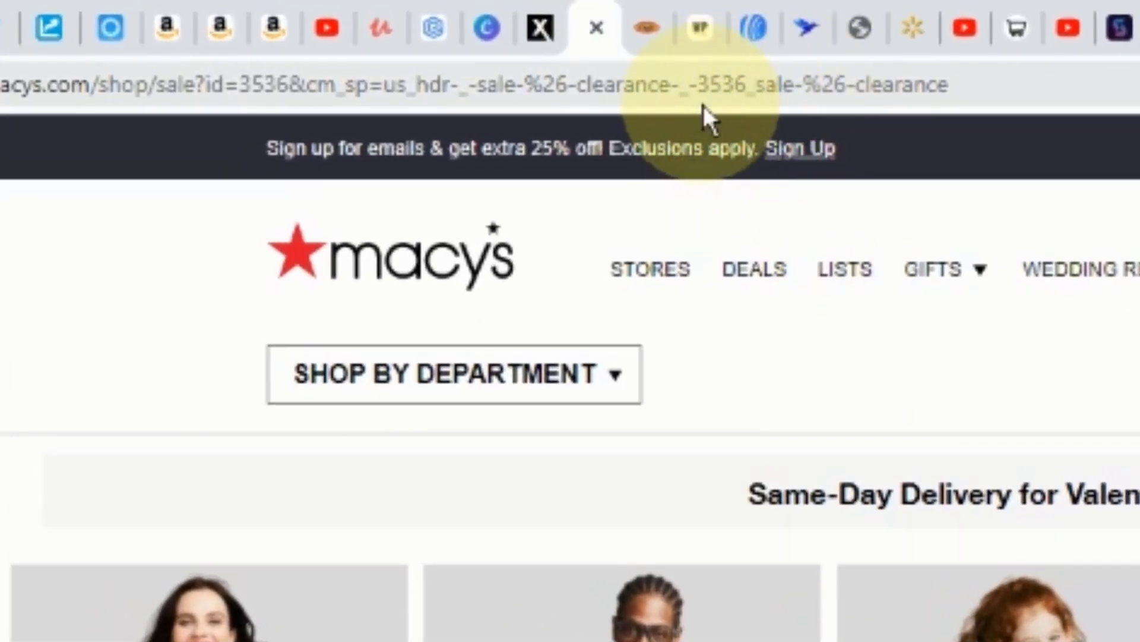
pyautogui.scroll(-5, 916, 603)
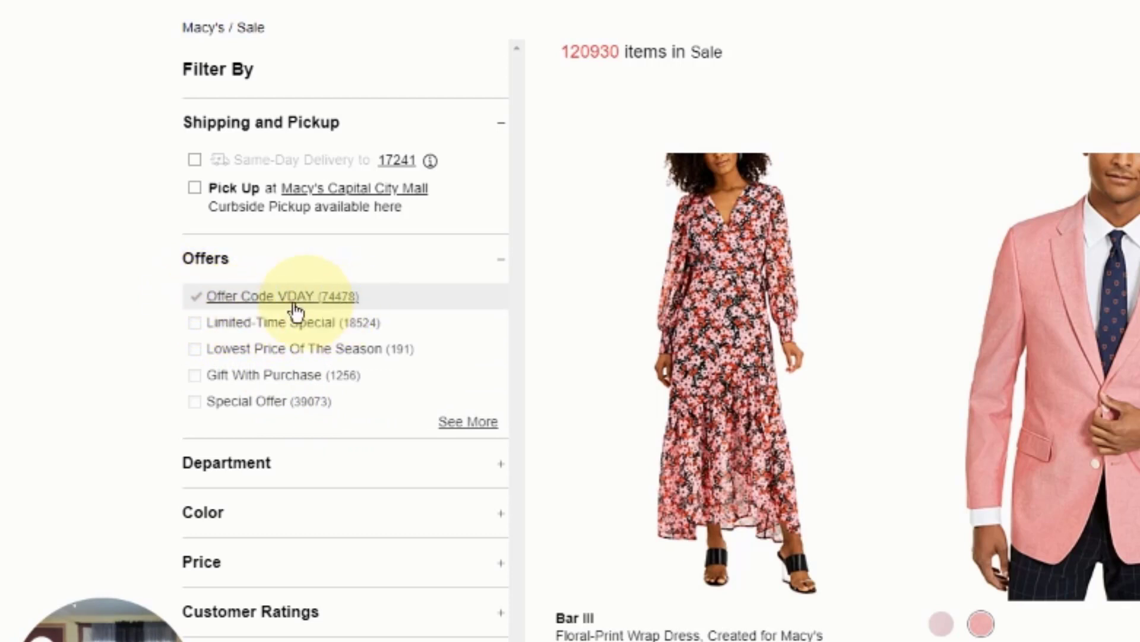
pyautogui.click(199, 304)
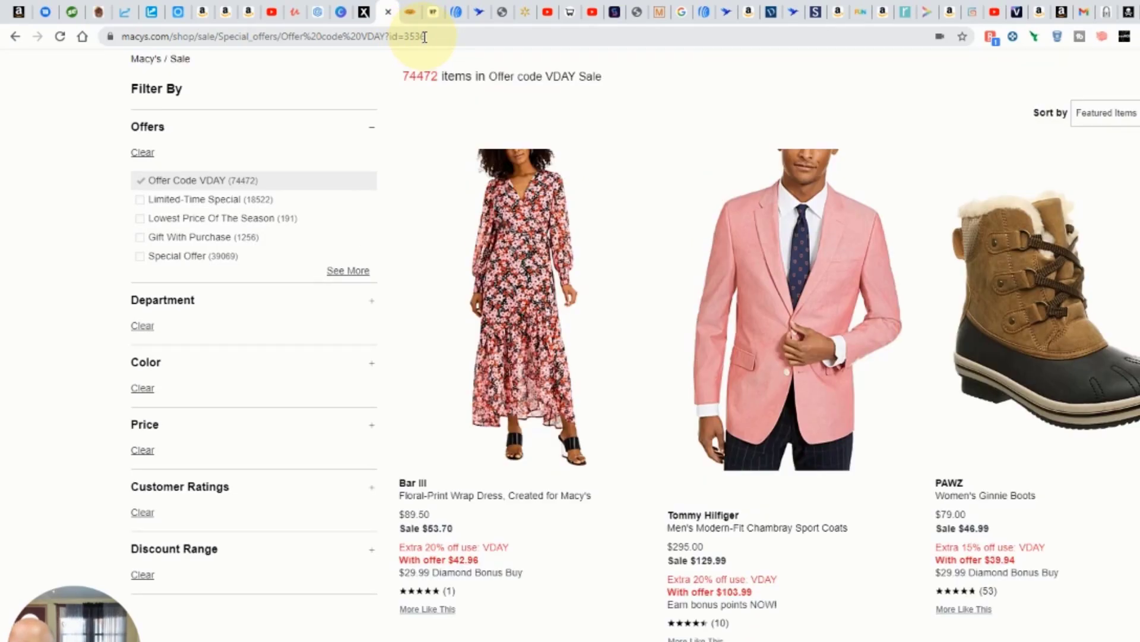
pyautogui.click(156, 338)
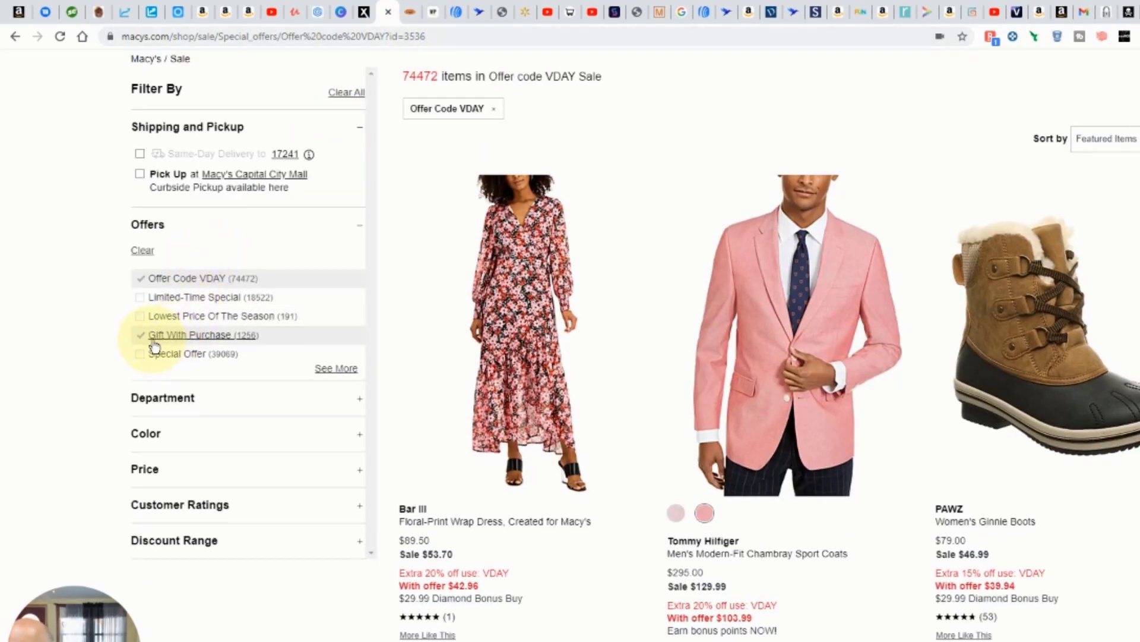
pyautogui.click(145, 356)
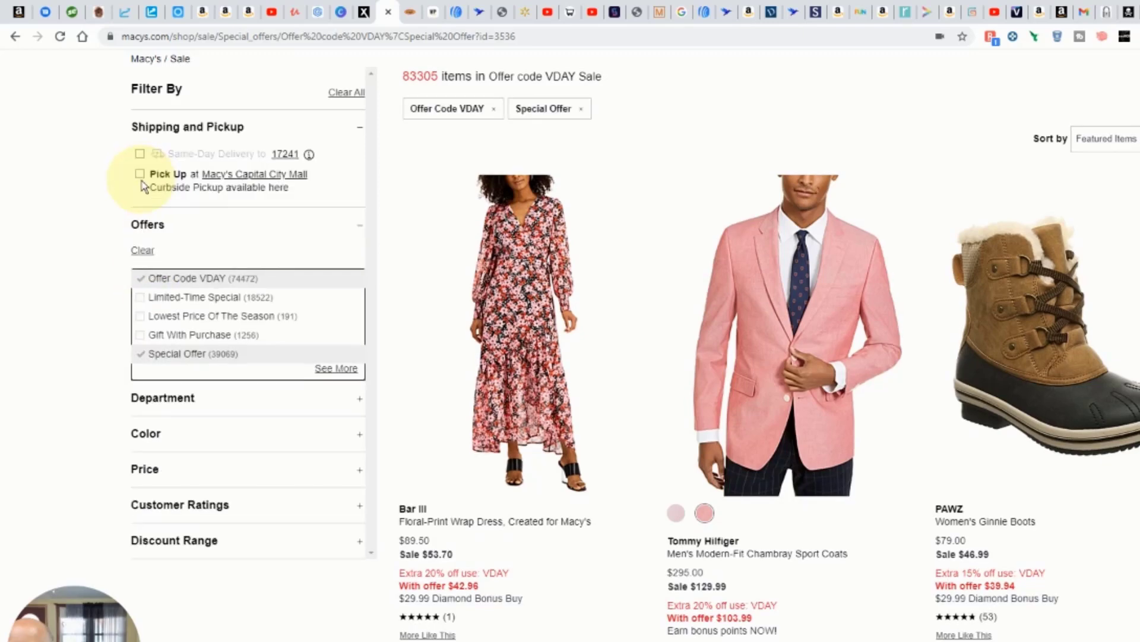
pyautogui.click(141, 277)
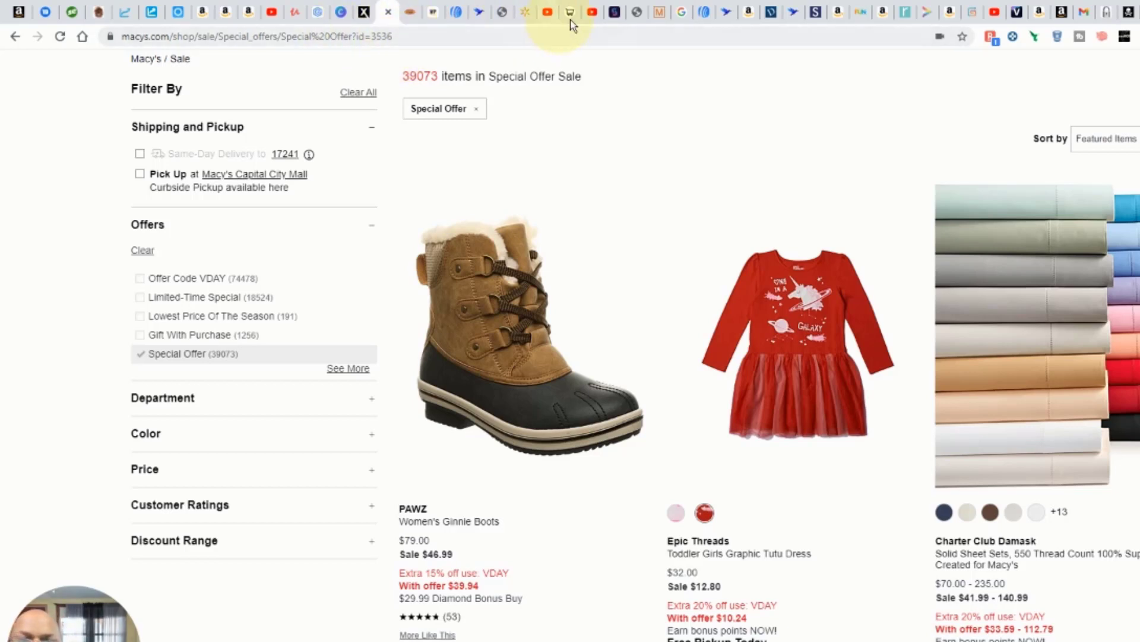
# Step: Switch to Tactical Arbitrage and enter the Macy's sale page ID 3536 as the search category
pyautogui.click(724, 12)
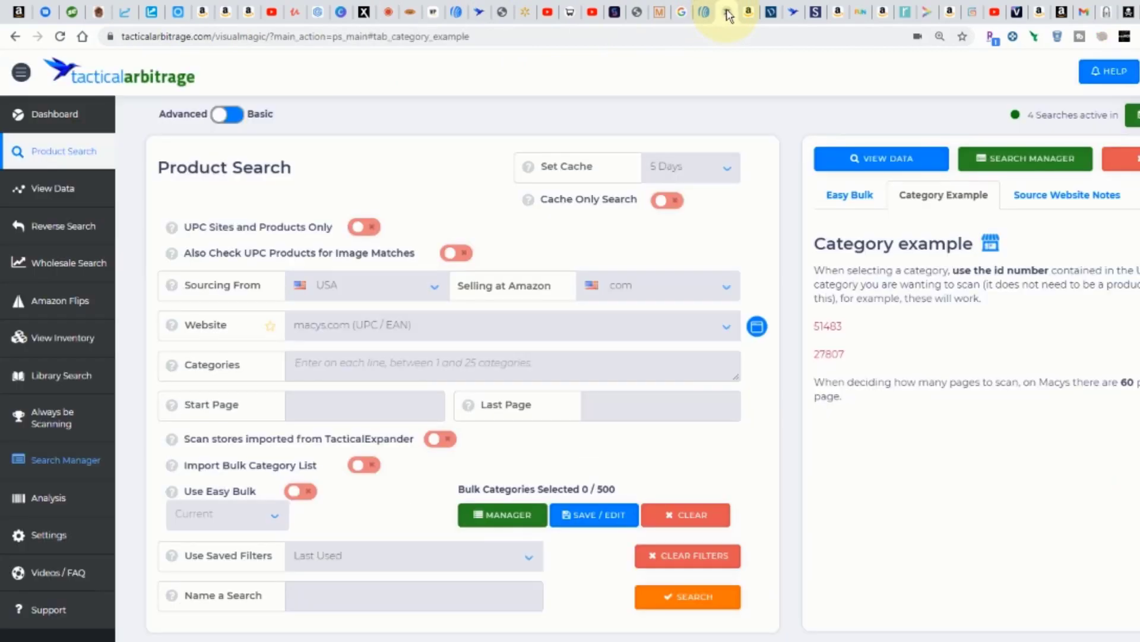
pyautogui.click(440, 365)
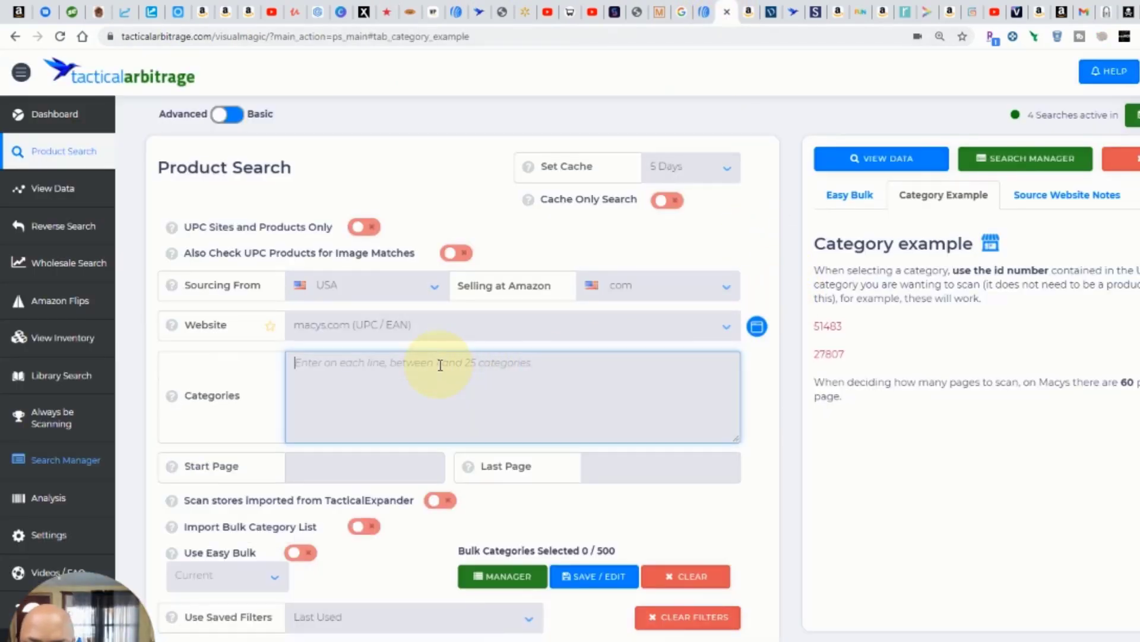
pyautogui.write('3536')
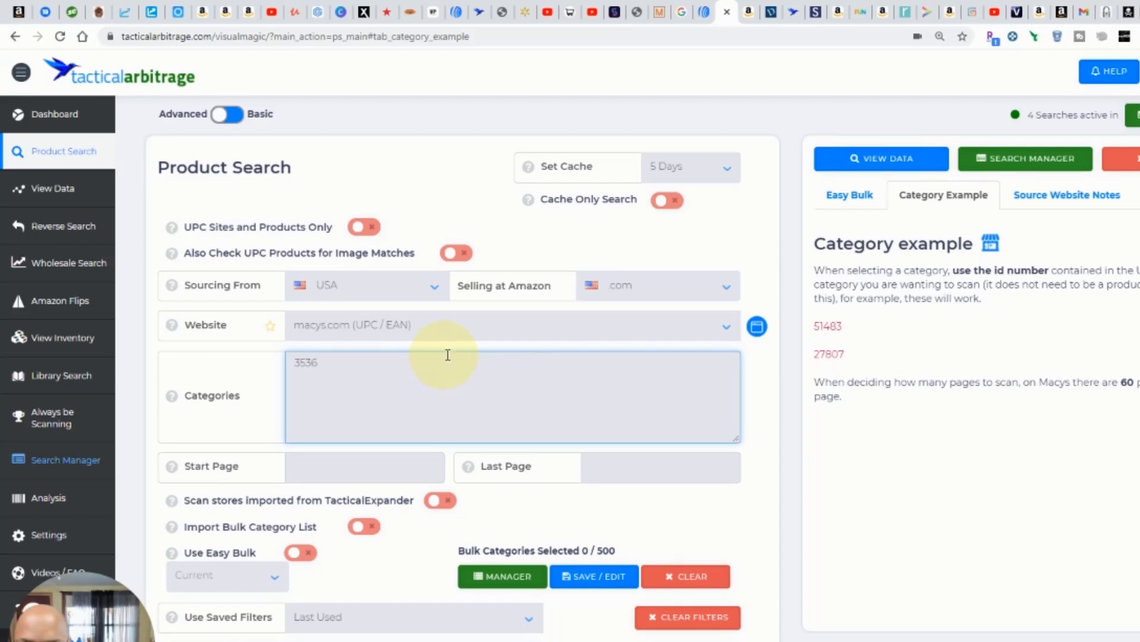
# Step: Set the store discount to 15% in the source price adjustments of the Macy's search
pyautogui.scroll(-5, 540, 352)
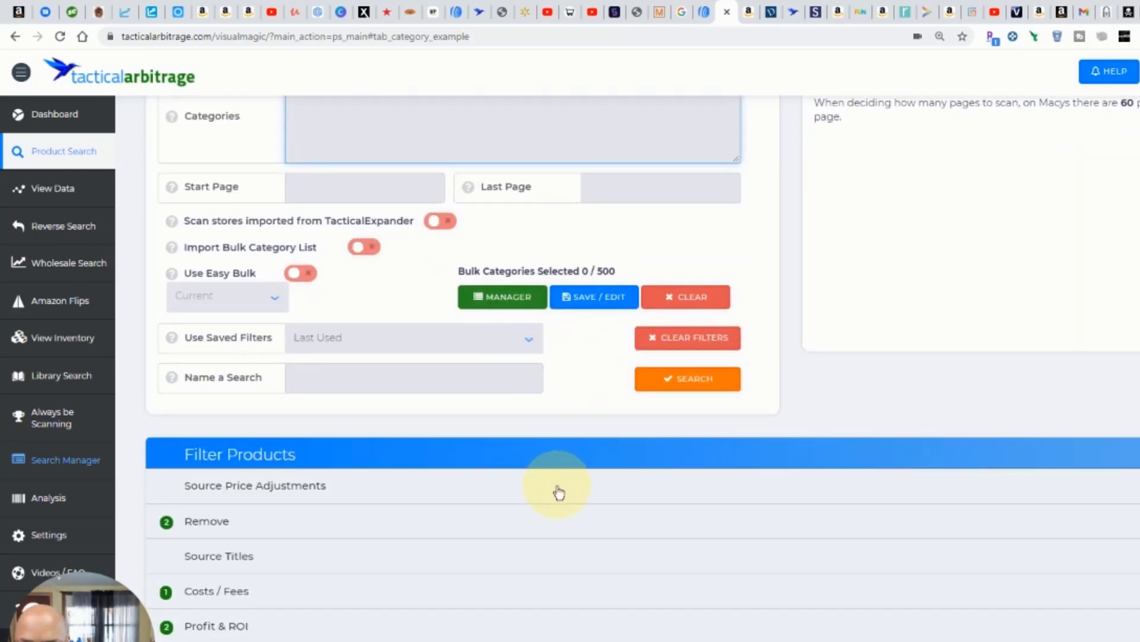
pyautogui.scroll(-1, 550, 496)
pyautogui.click(489, 437)
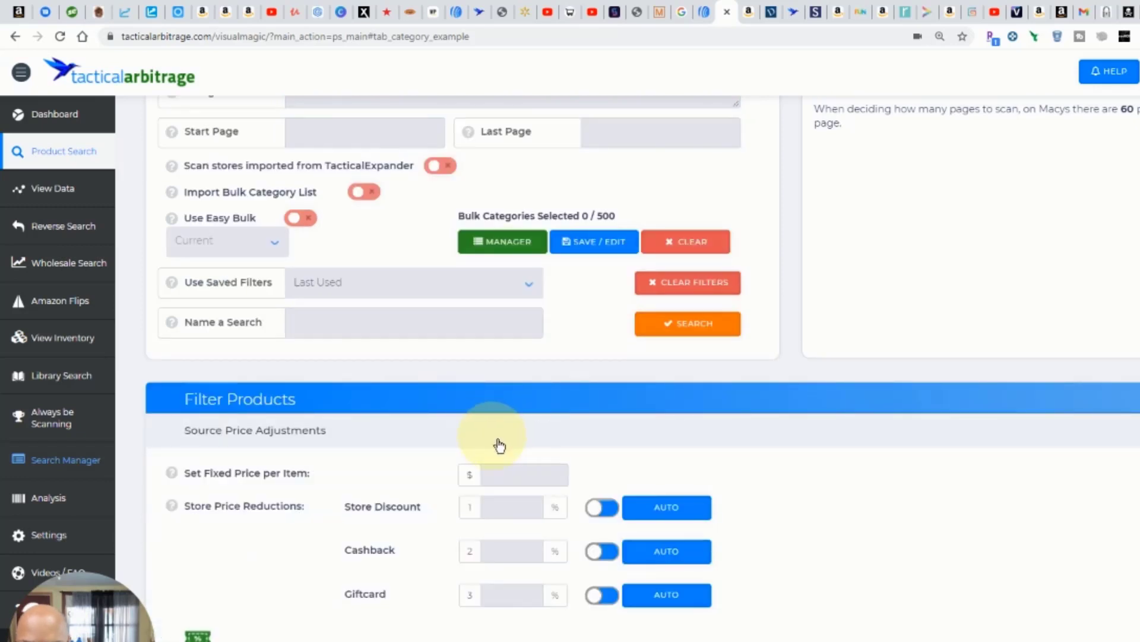
pyautogui.click(512, 507)
pyautogui.write('15')
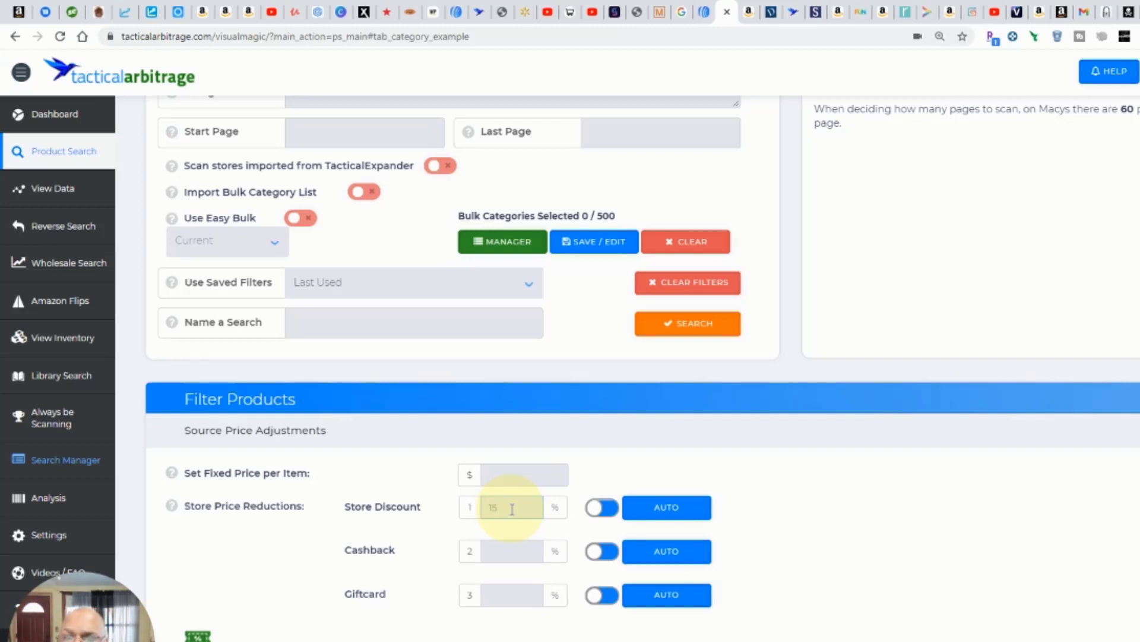
pyautogui.scroll(-3, 512, 509)
pyautogui.scroll(-2, 514, 512)
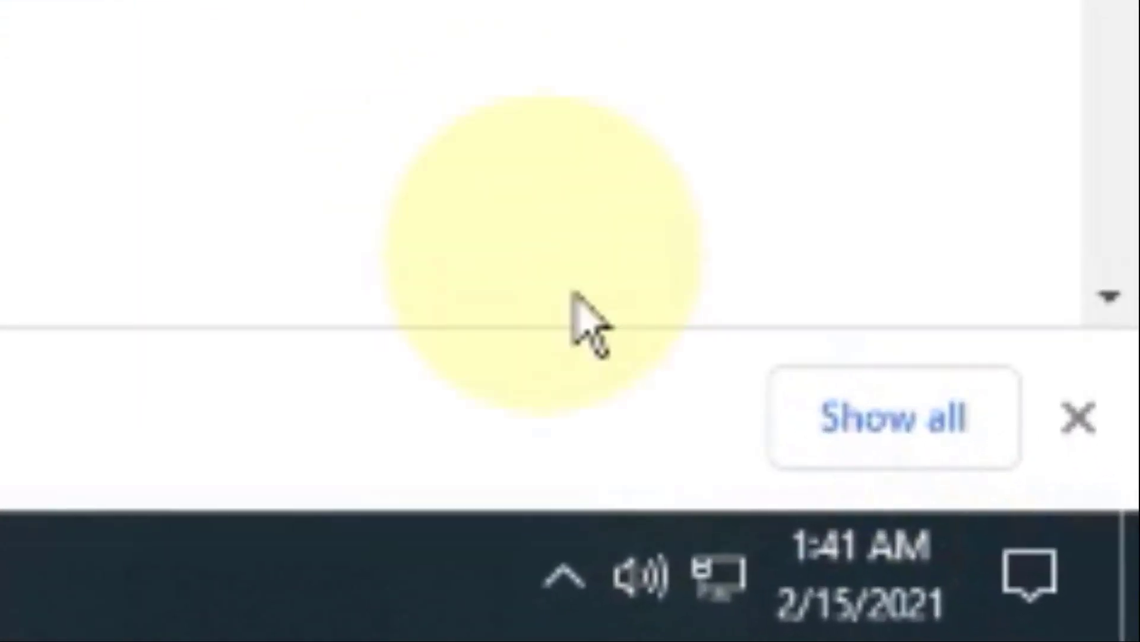
# Step: Switch to the Amazon seller dashboard and review ordered product sales for today so far, 7 days, 15 days and 30 days
pyautogui.moveTo(844, 631)
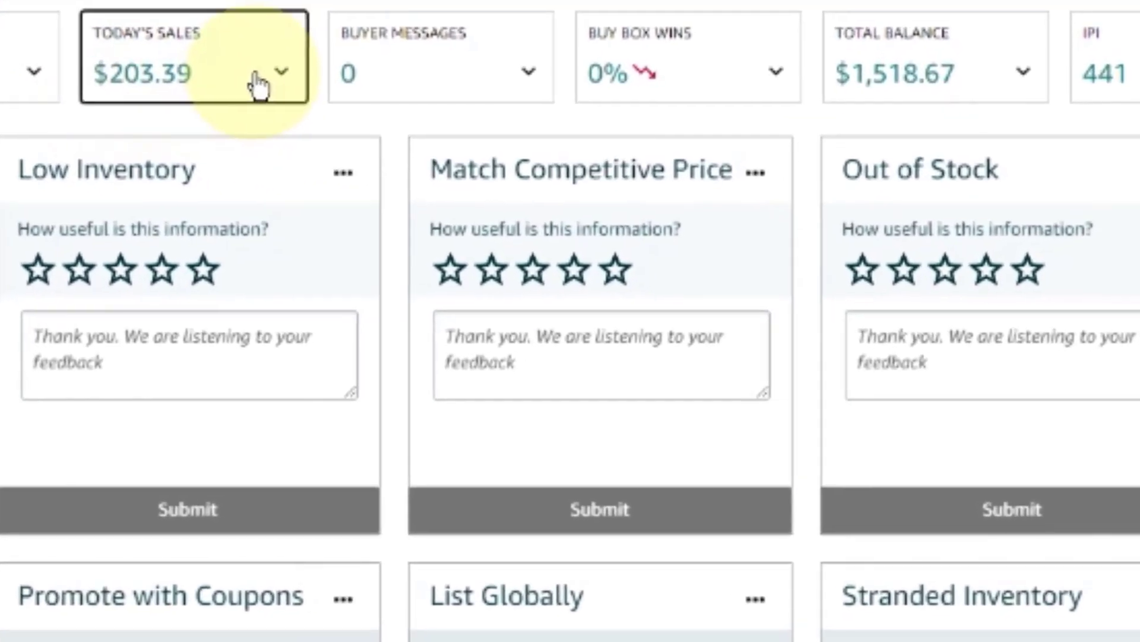
pyautogui.click(259, 85)
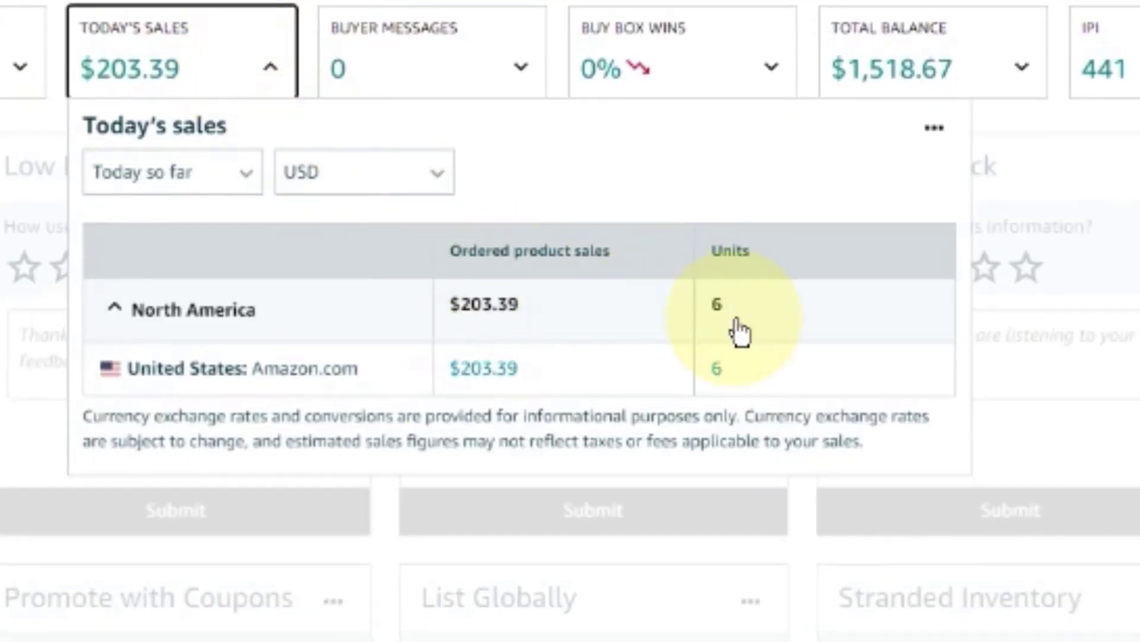
pyautogui.click(258, 185)
pyautogui.click(208, 260)
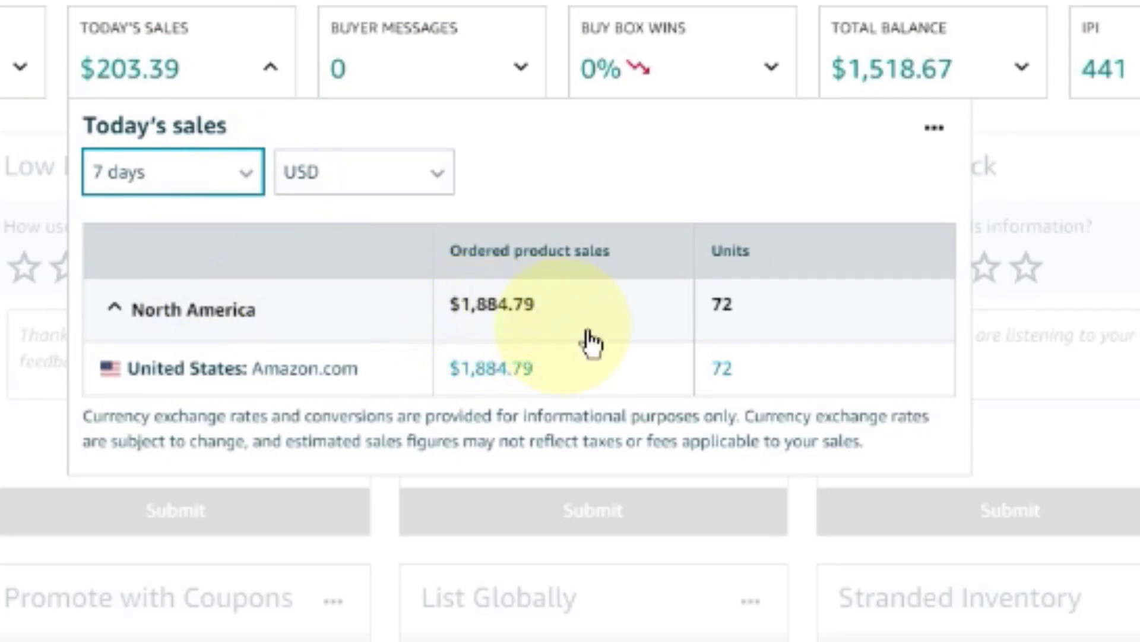
pyautogui.click(246, 181)
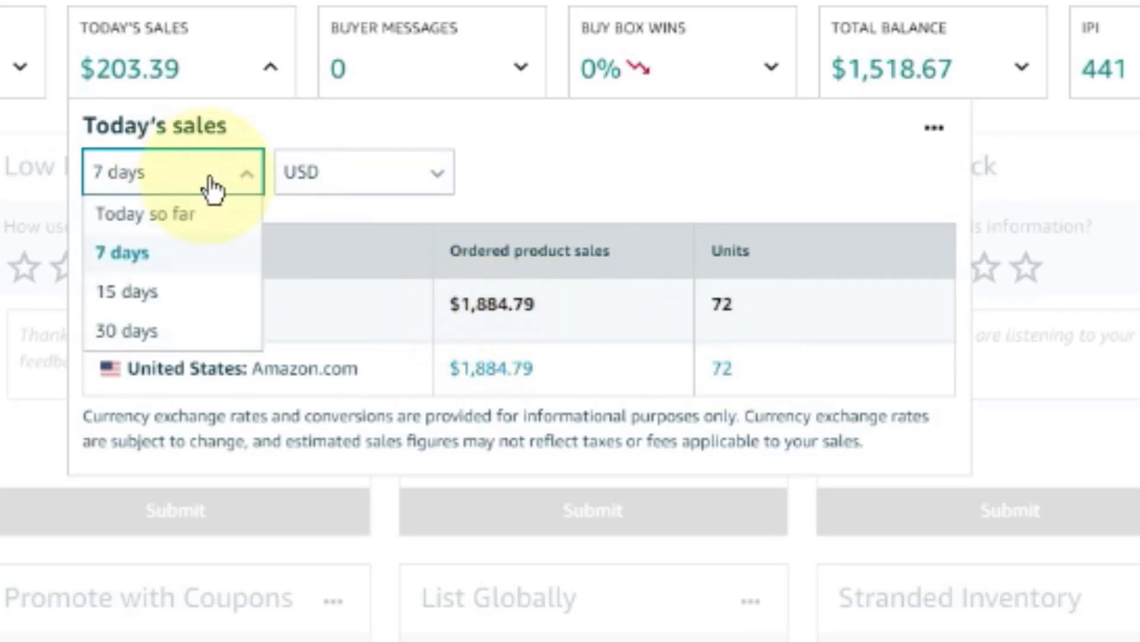
pyautogui.click(202, 302)
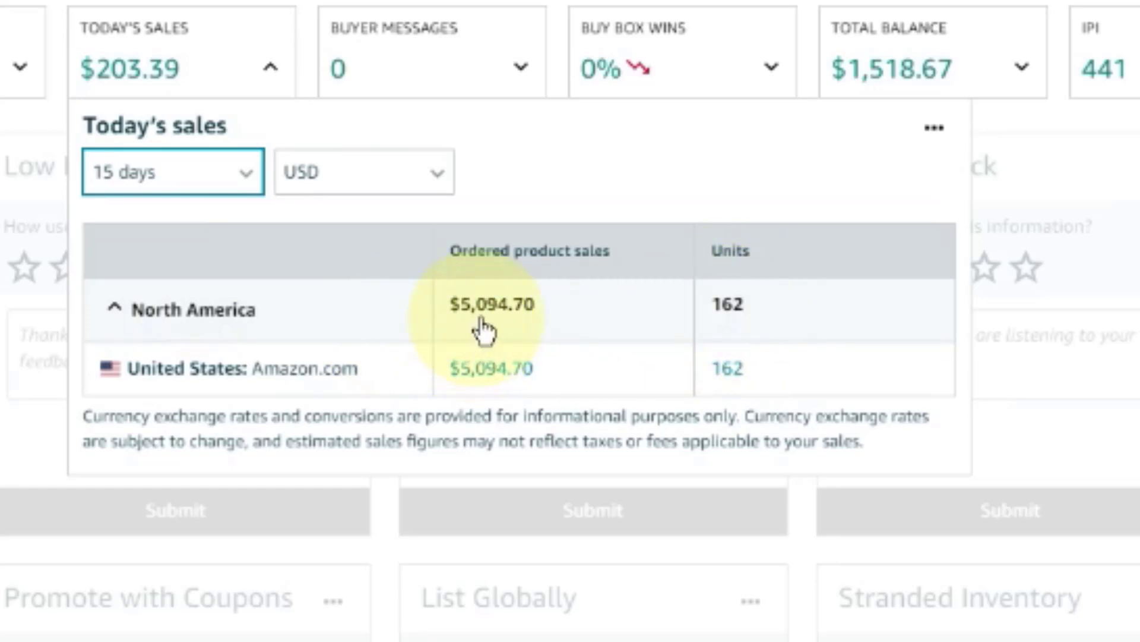
pyautogui.click(247, 173)
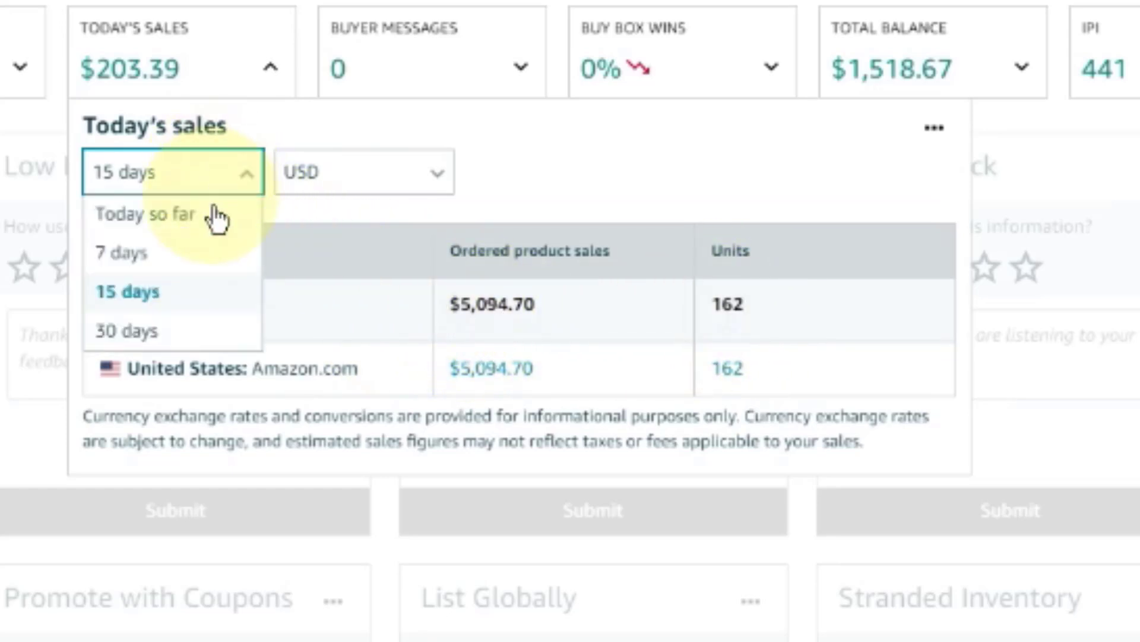
pyautogui.click(167, 337)
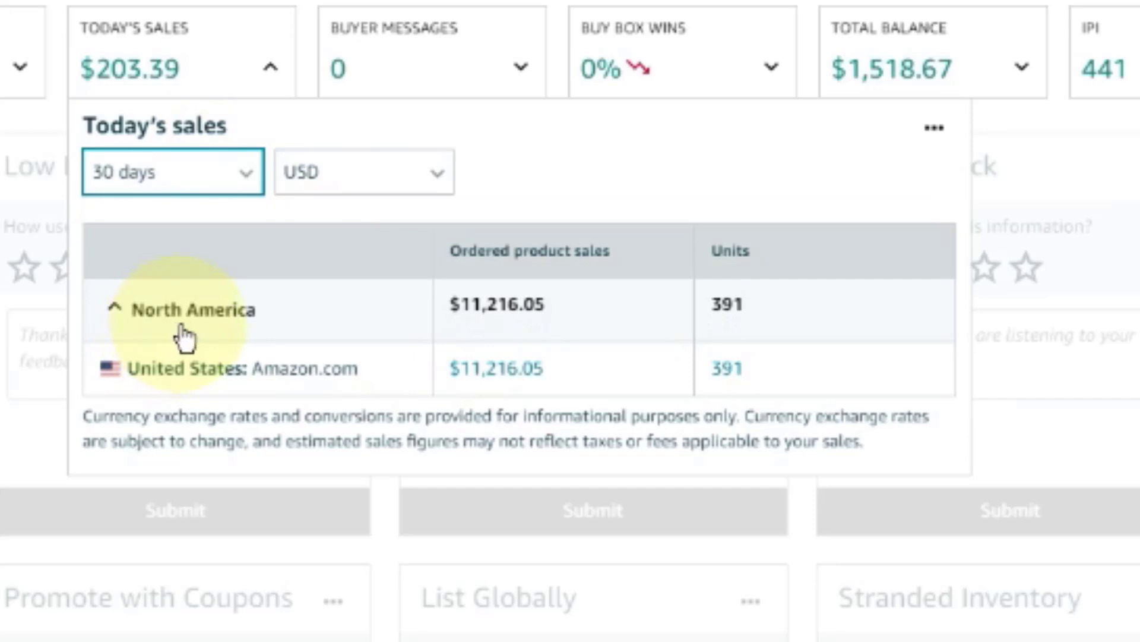